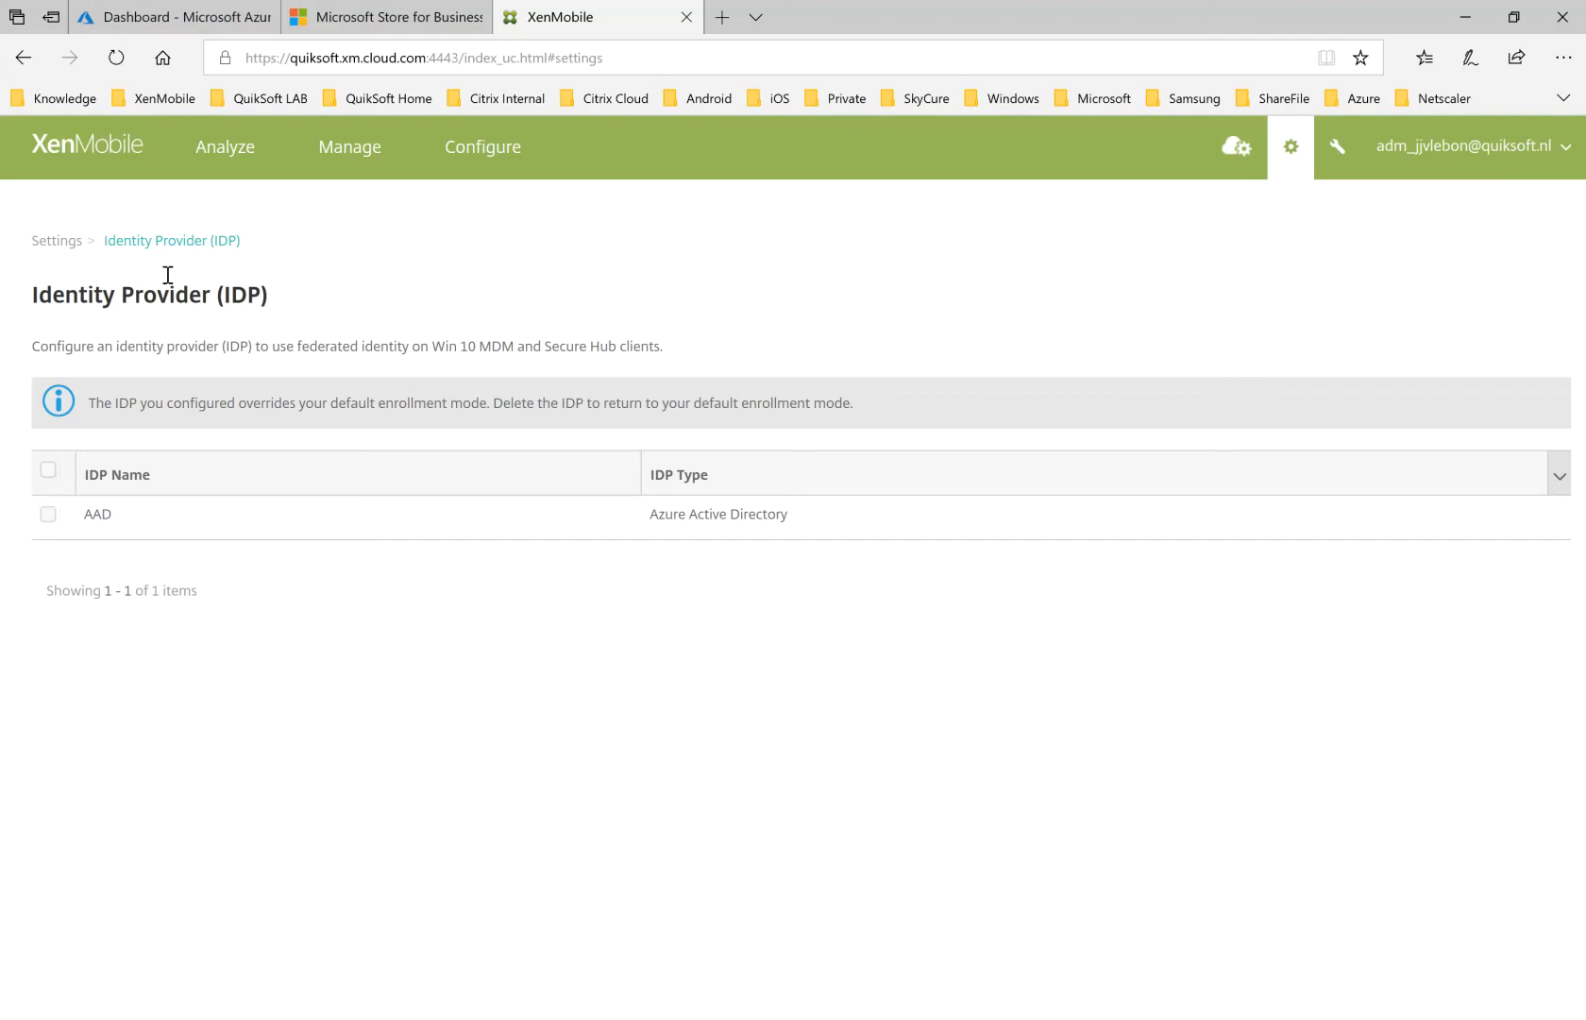
Step: Switch from XenMobile's AAD identity provider settings to the Microsoft Azure dashboard tab
{"action": "left_click", "coordinate": [146, 21]}
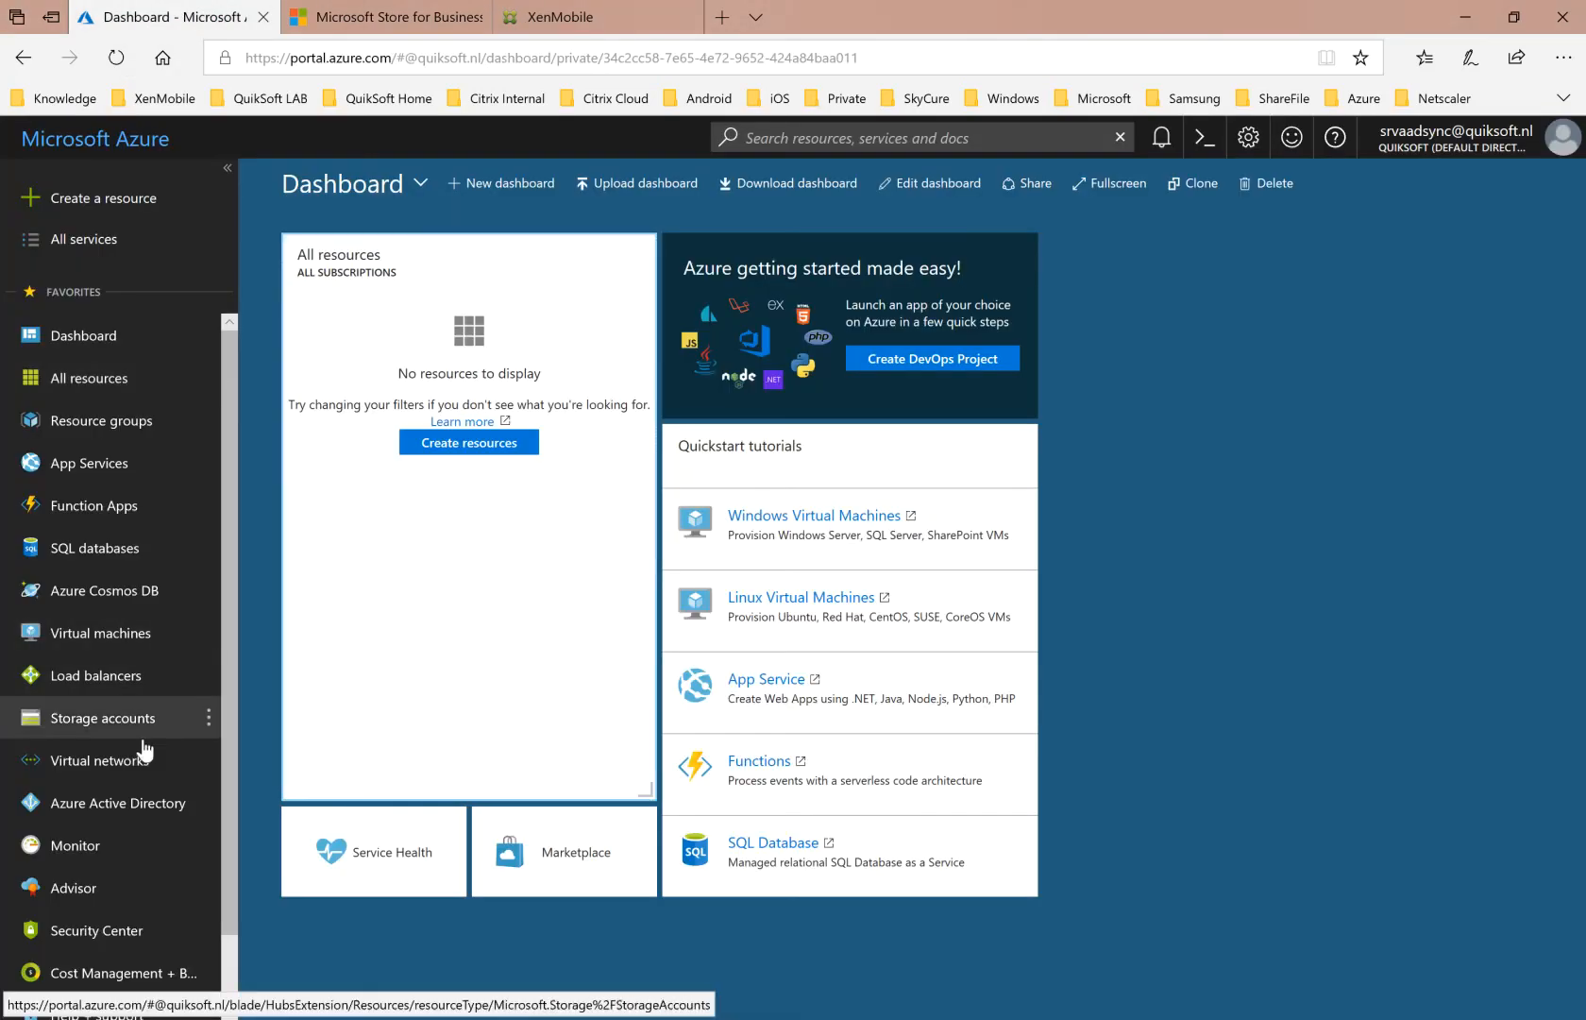
Step: Open Azure Active Directory's Company branding and start editing the quiksoft directory's branding
{"action": "left_click", "coordinate": [127, 804]}
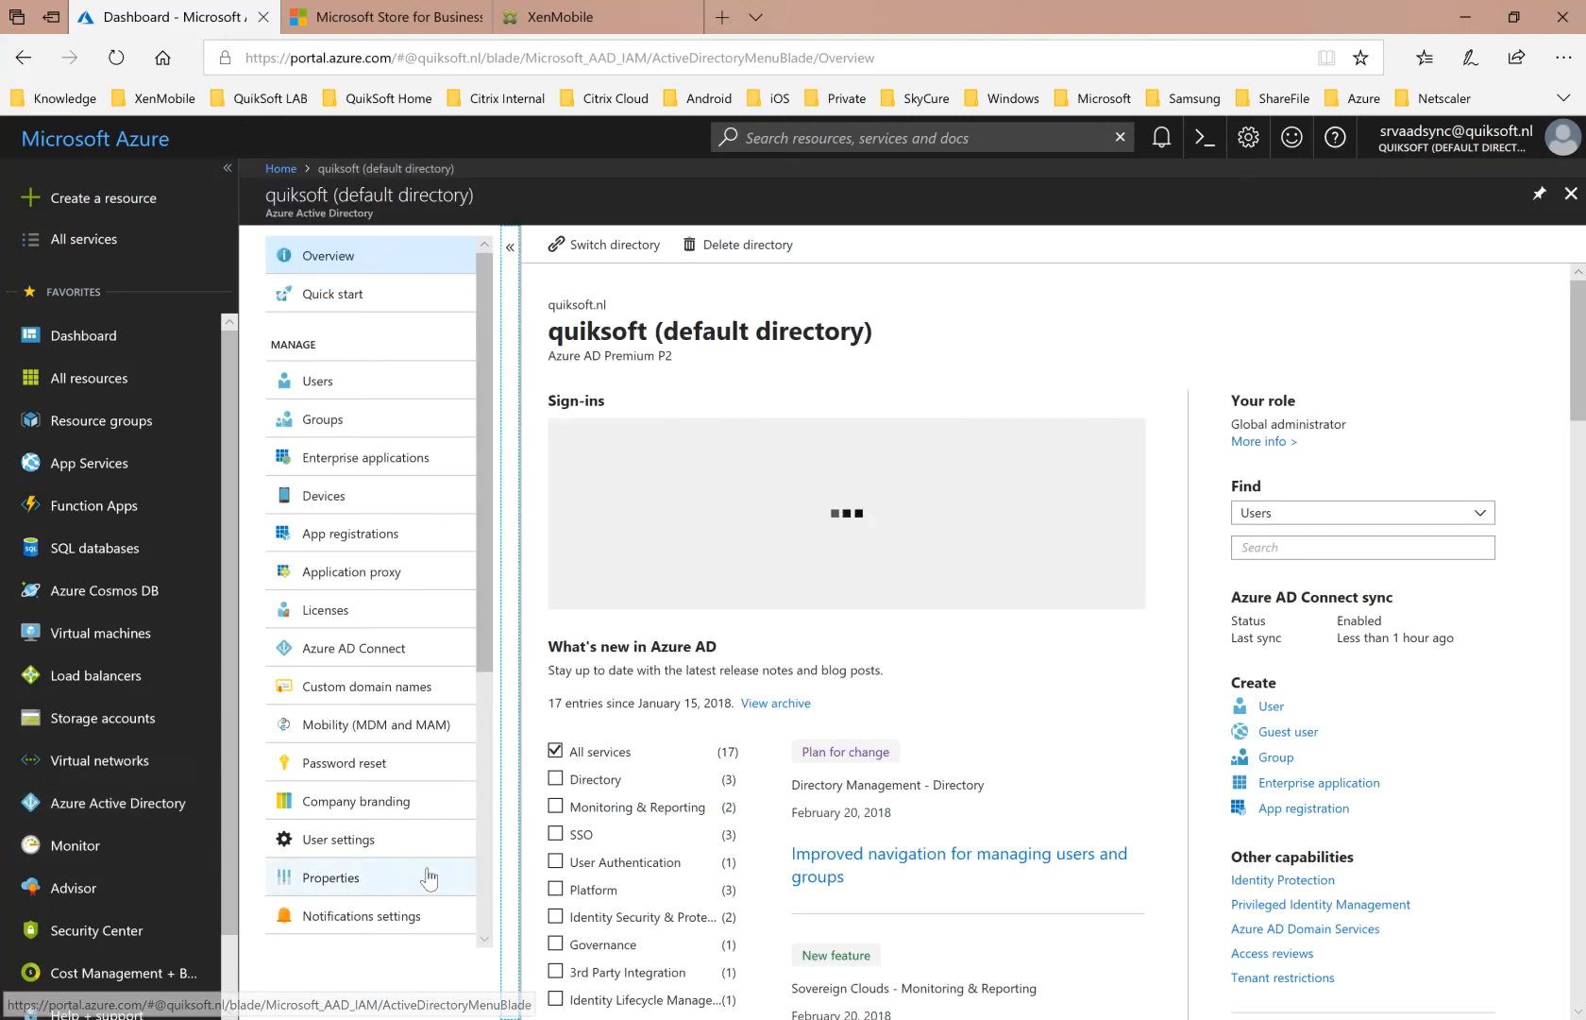
{"action": "left_click", "coordinate": [395, 810]}
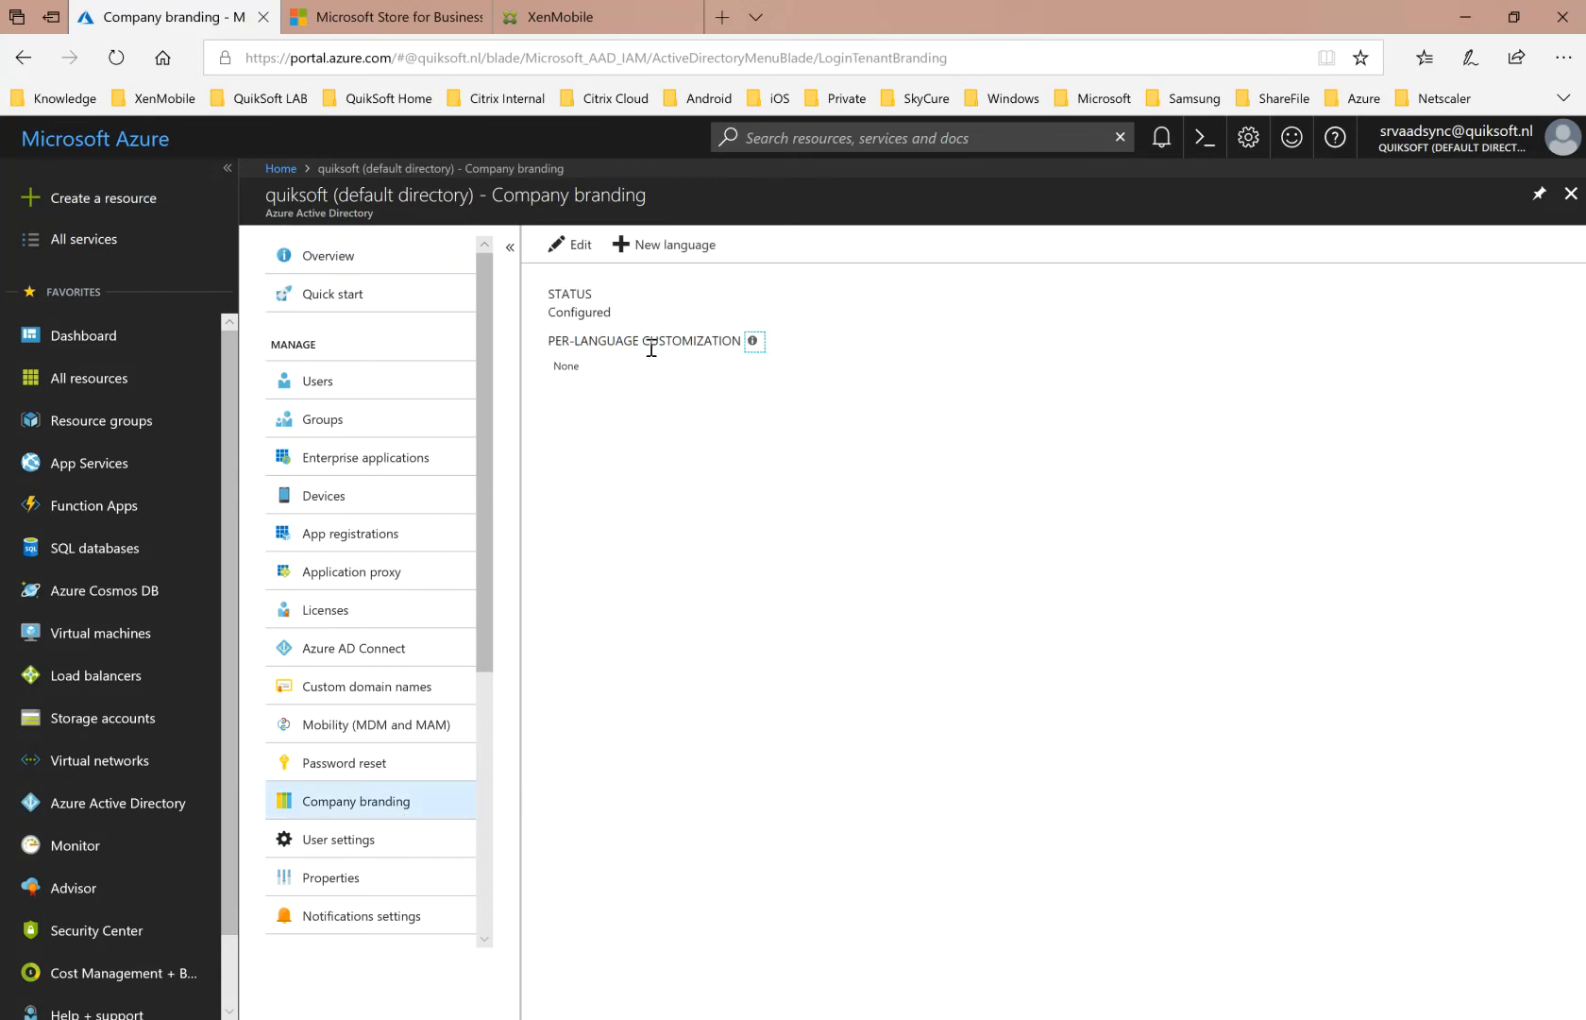
{"action": "left_click", "coordinate": [580, 245]}
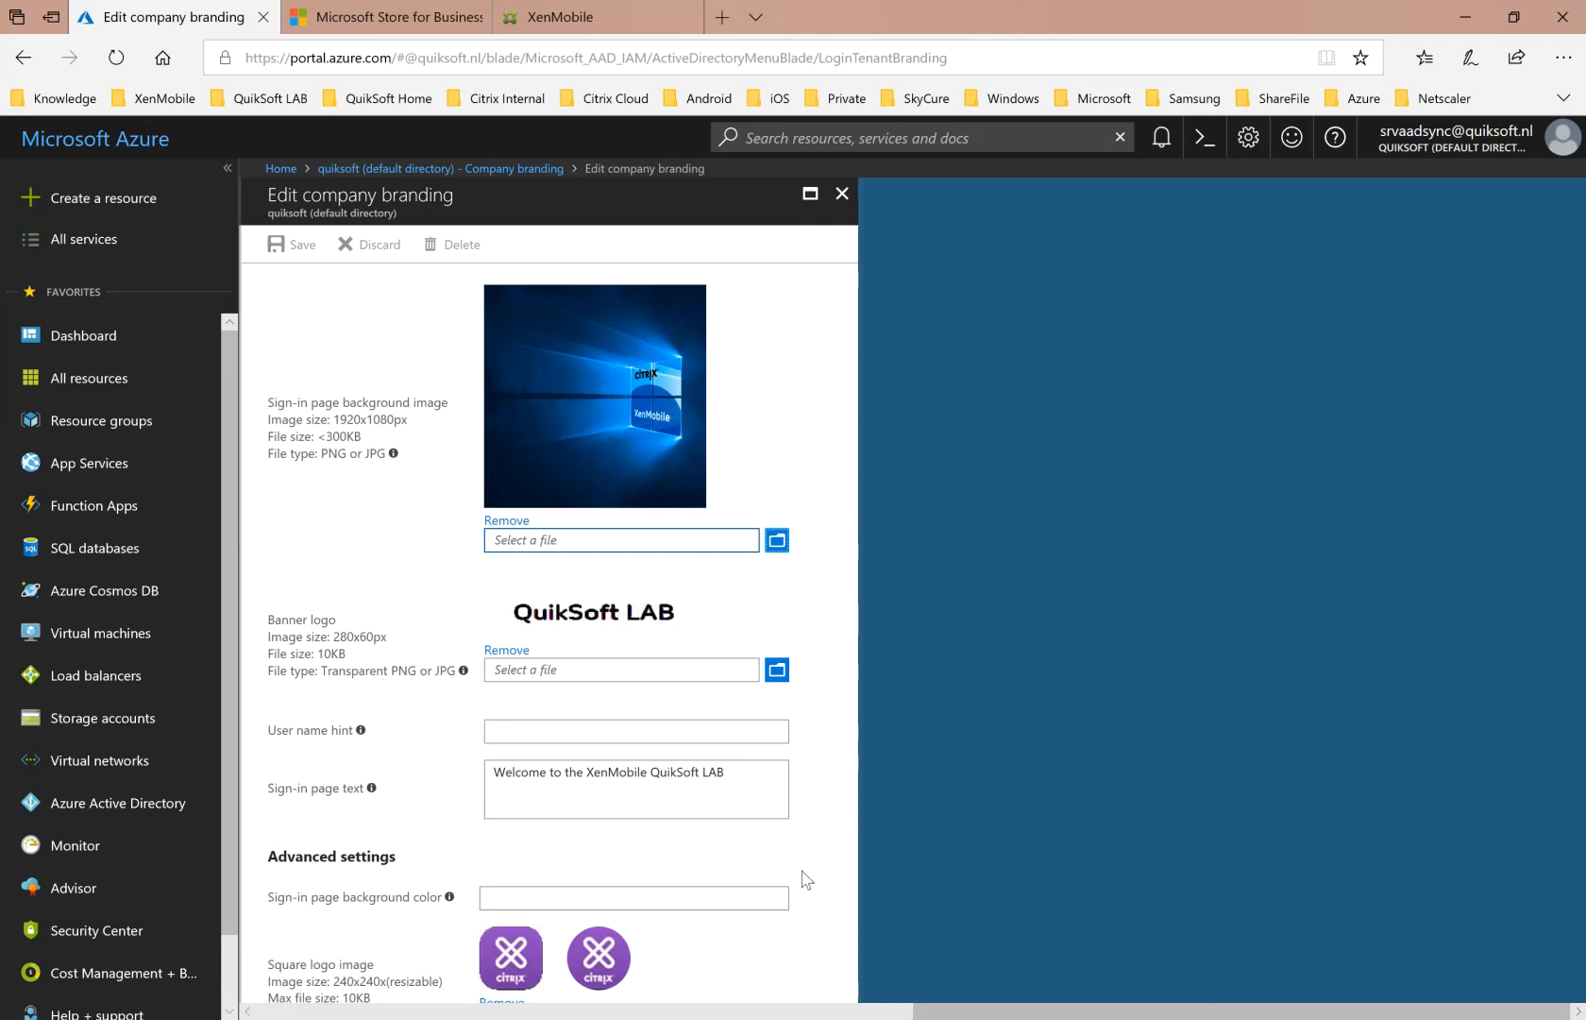
Step: Review the sign-in background color and branding fields, save unchanged, and go to Microsoft Store for Business
{"action": "left_click", "coordinate": [765, 891]}
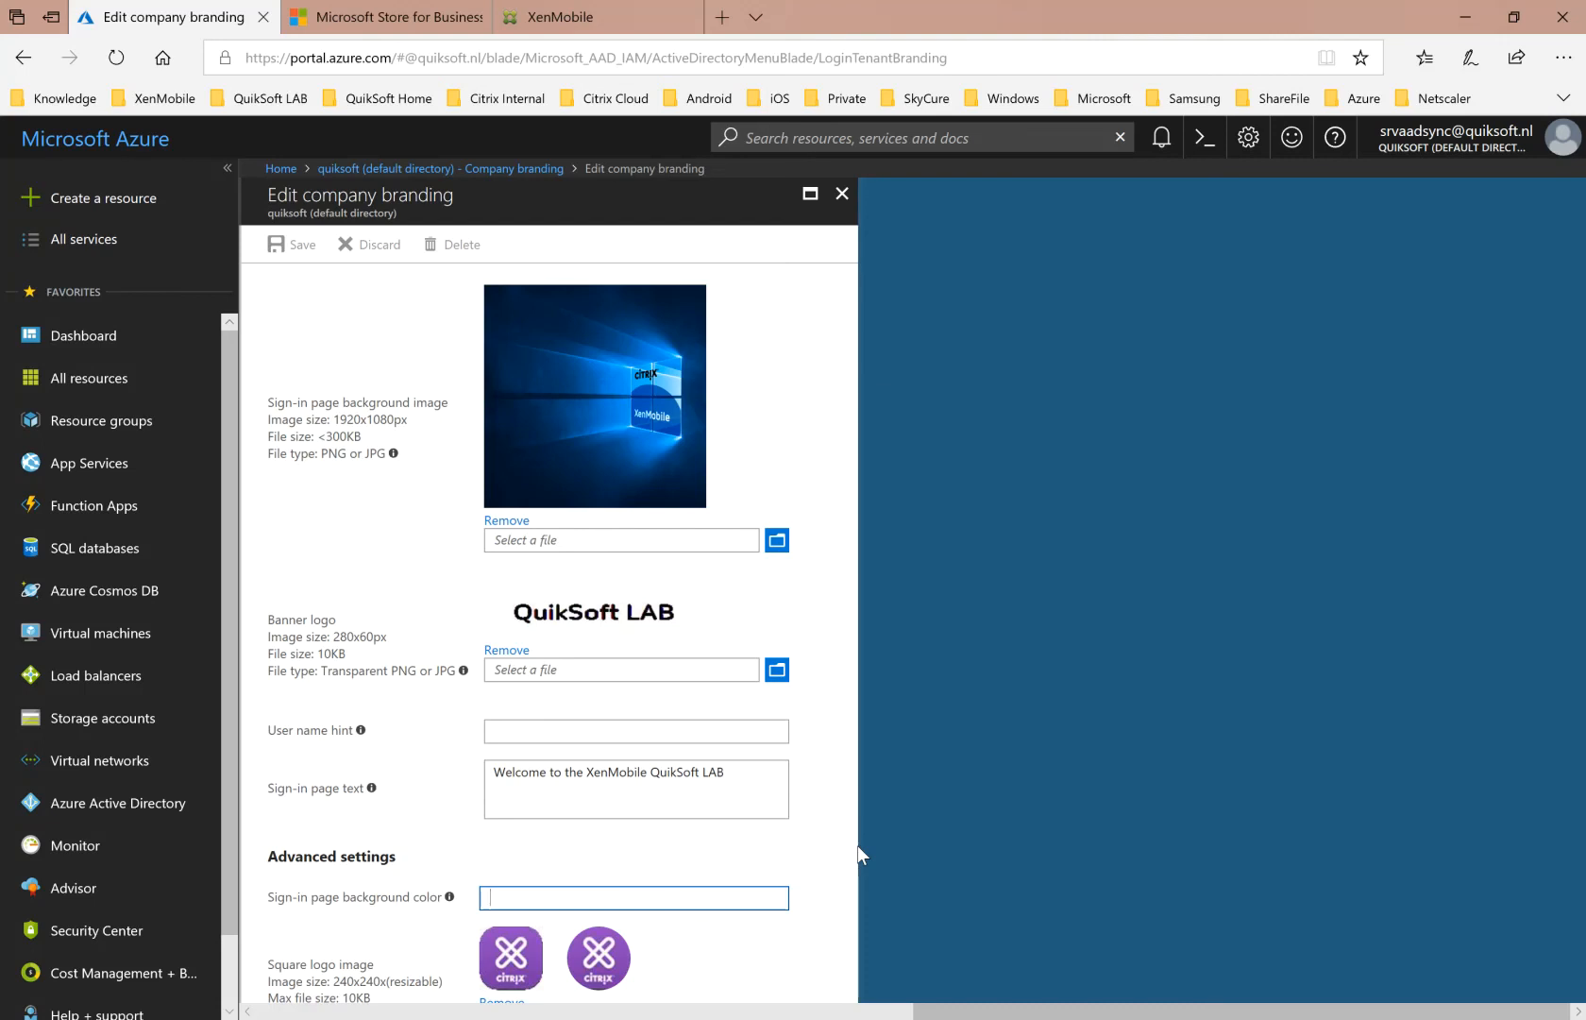
{"action": "left_click", "coordinate": [800, 945]}
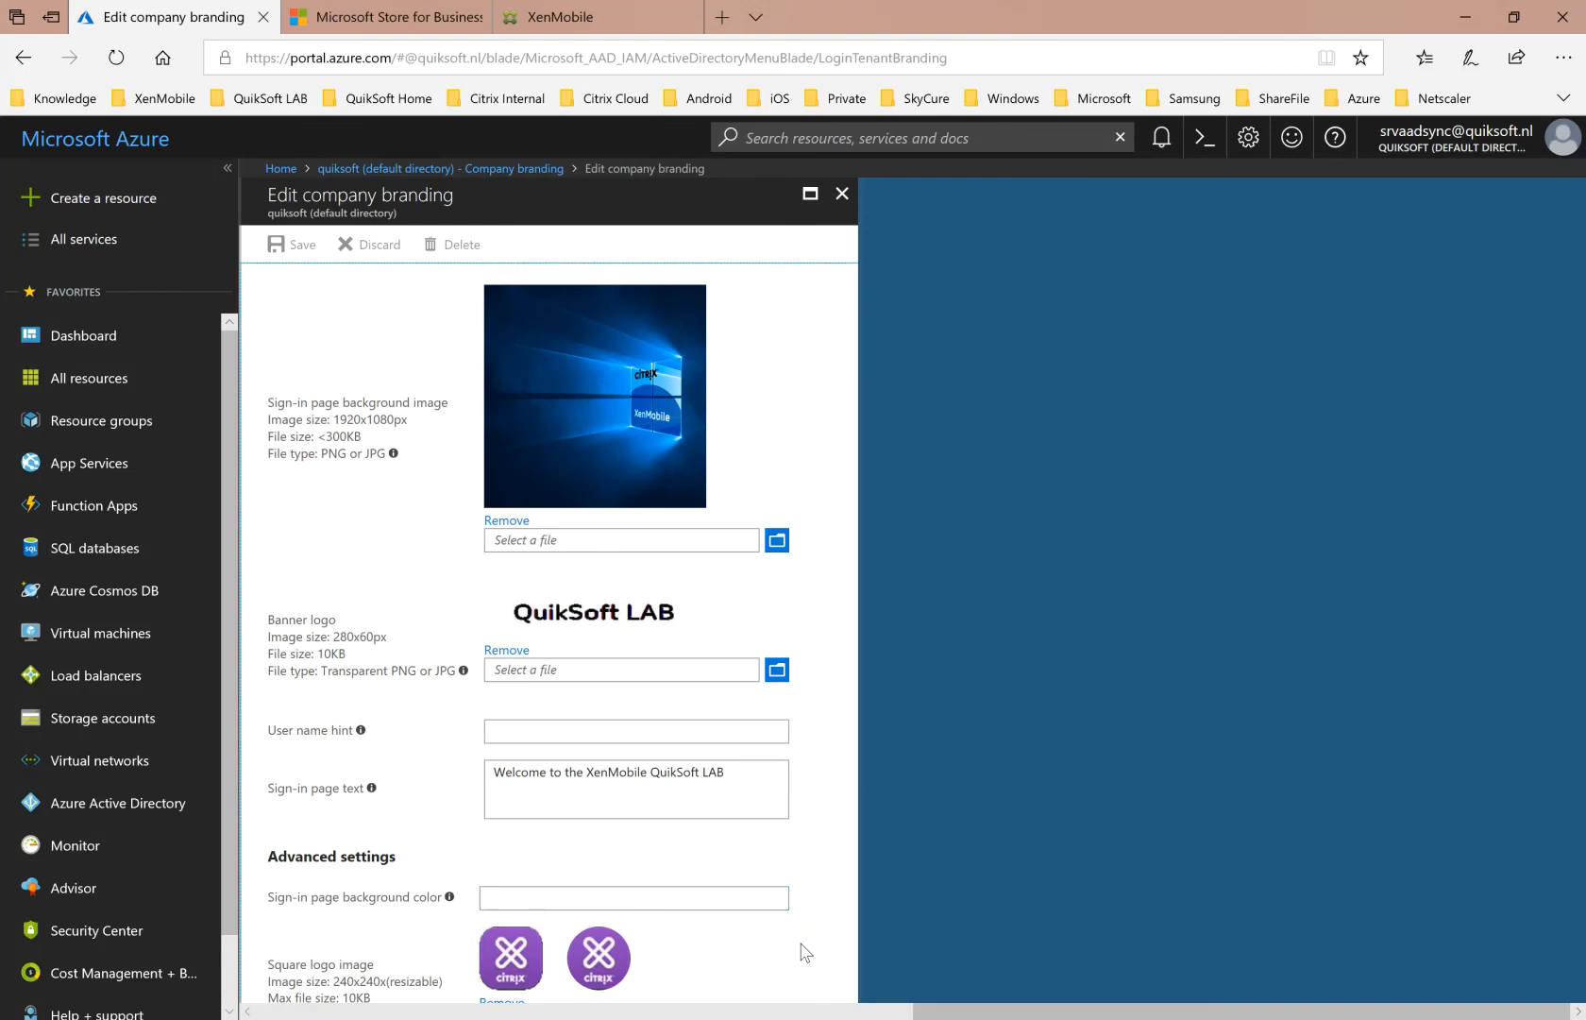
{"action": "scroll", "coordinate": [805, 952], "scroll_direction": "down", "scroll_amount": 4}
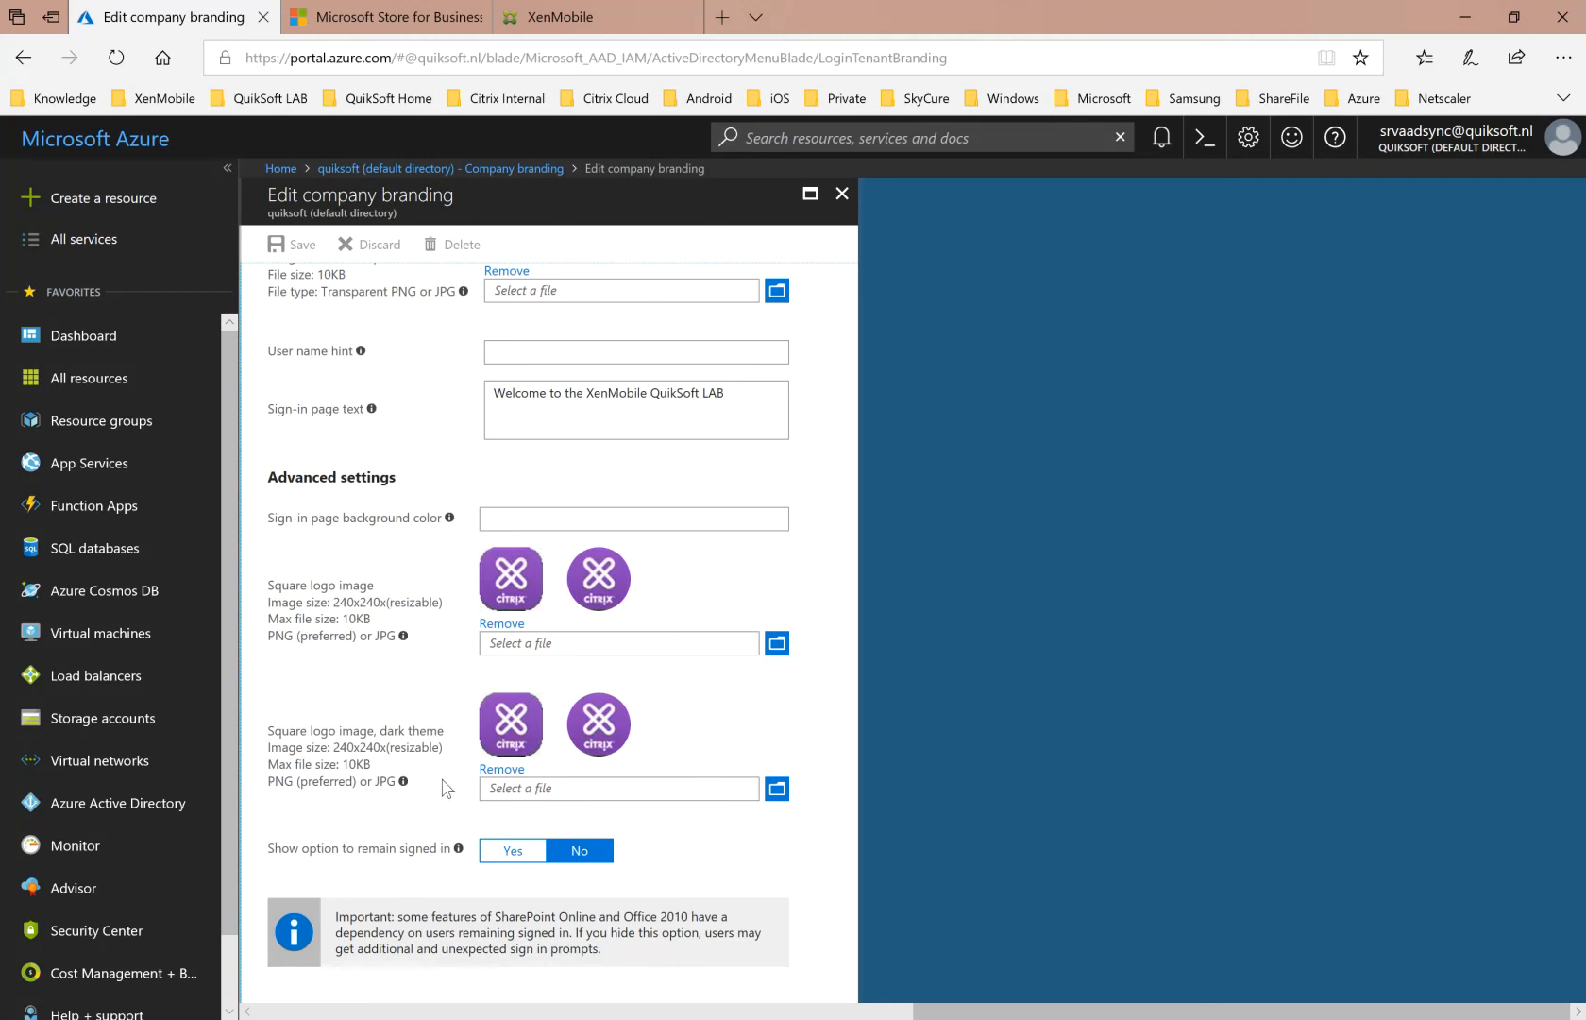
{"action": "left_click", "coordinate": [288, 248]}
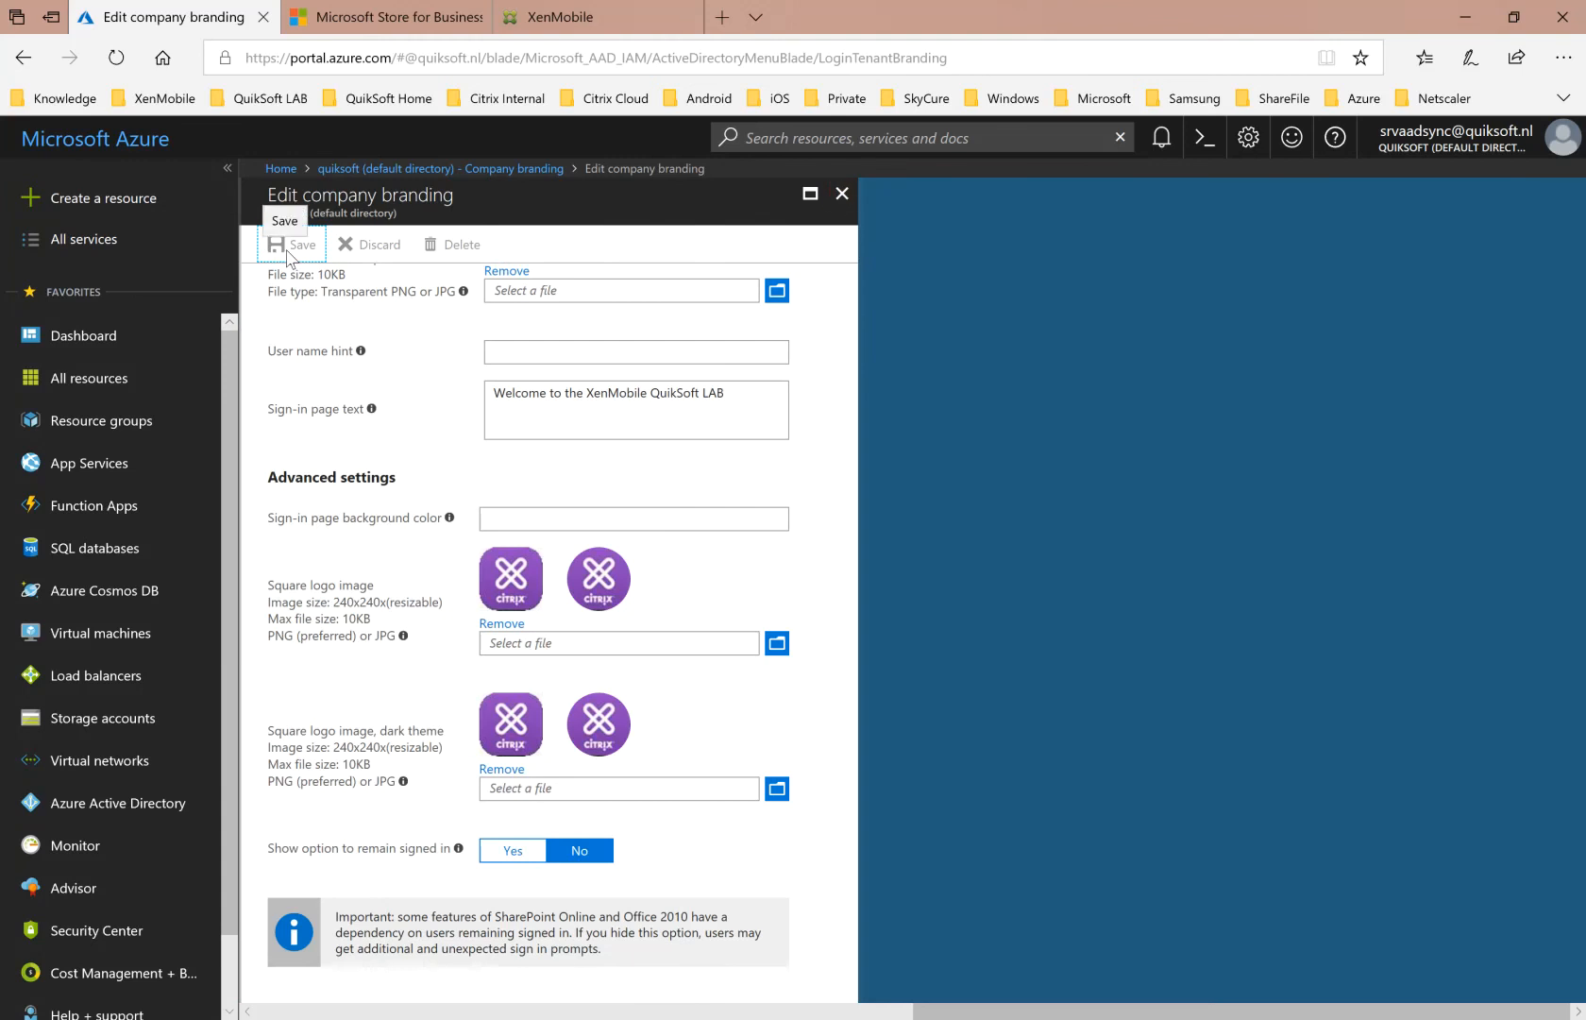
{"action": "left_click", "coordinate": [840, 195]}
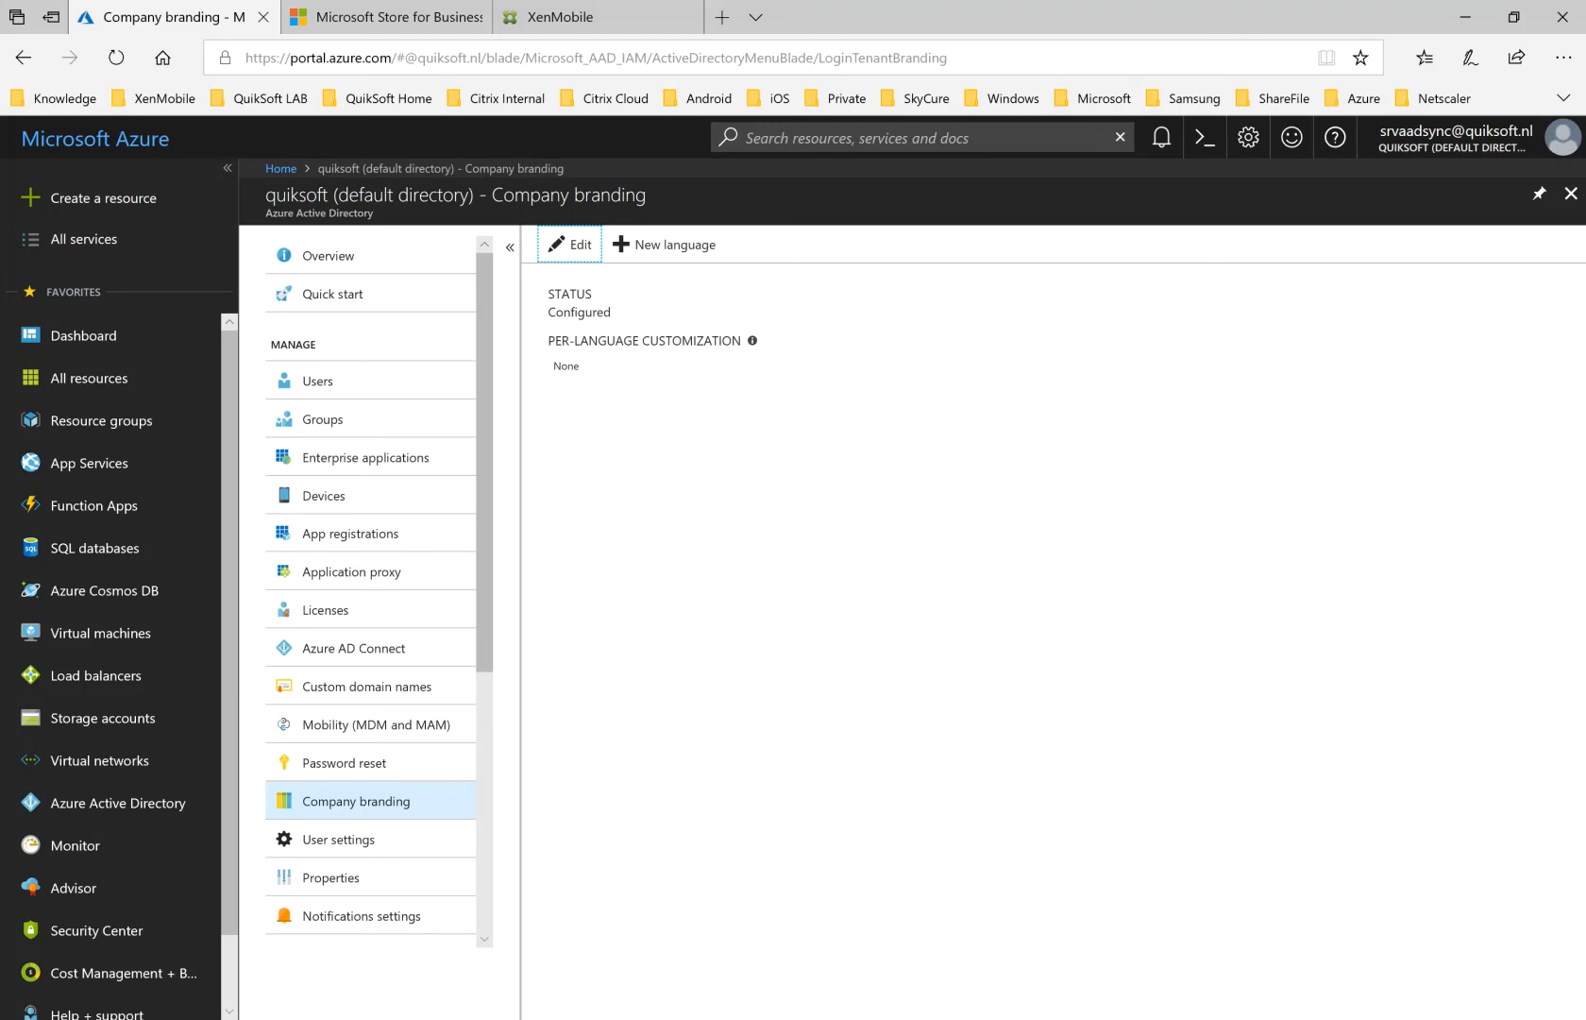
{"action": "left_click", "coordinate": [409, 26]}
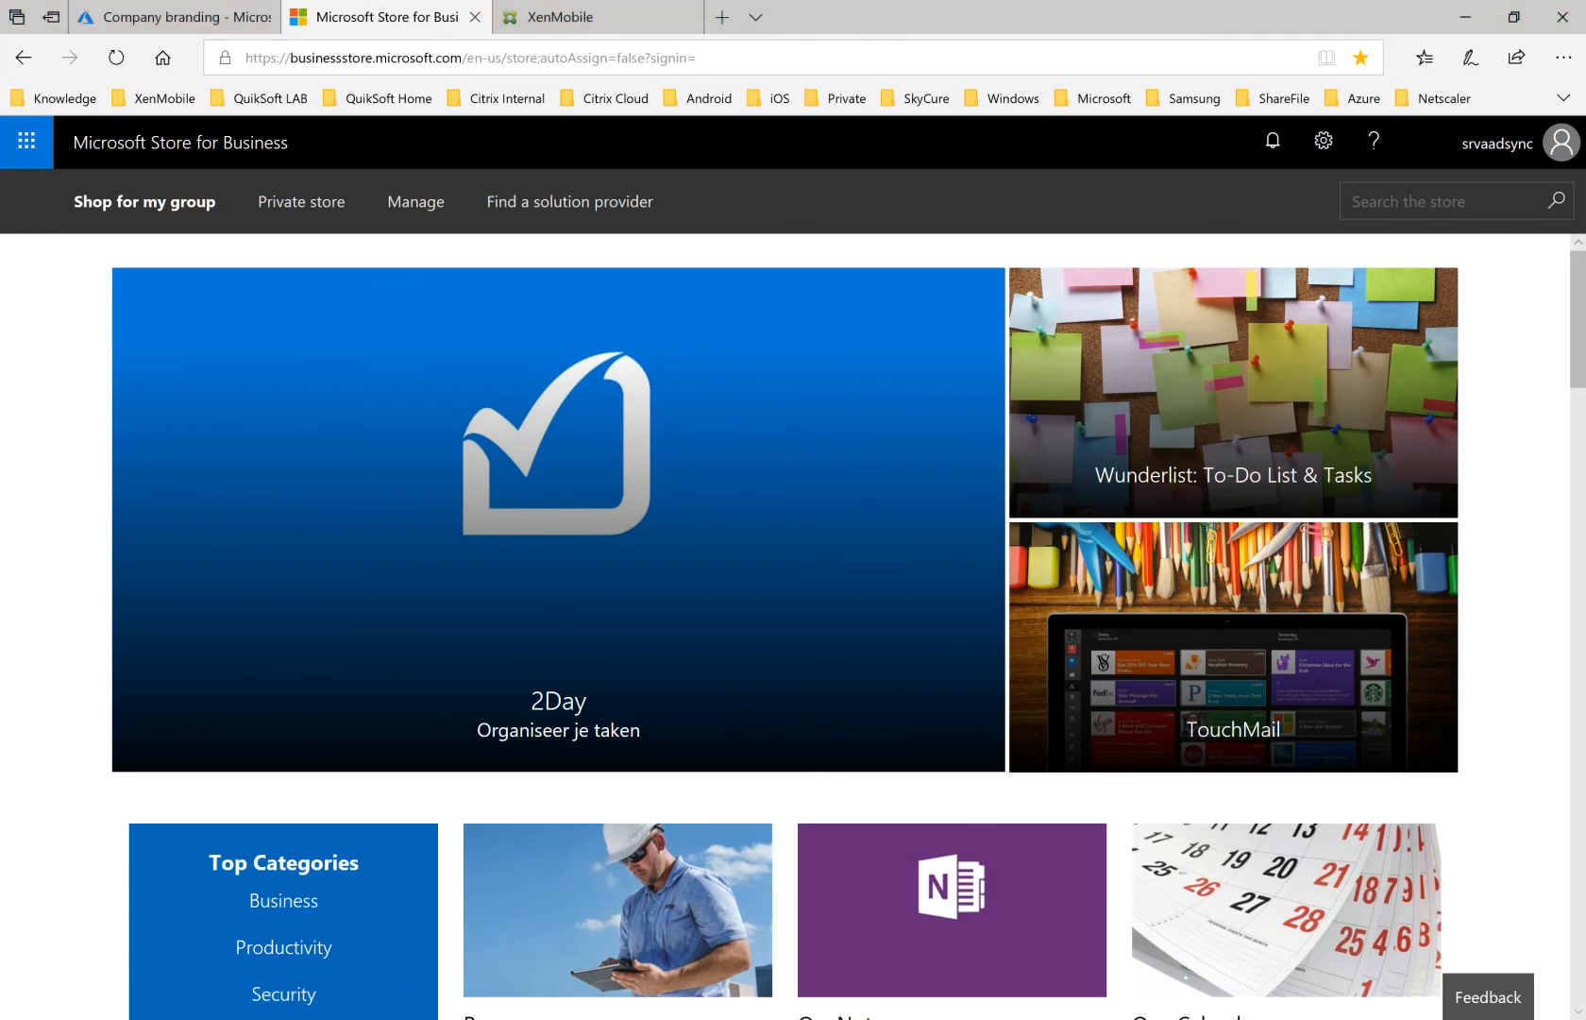
Step: Bring the Notepad++ Get-WindowsAutoPilotInfo command notes onto the screen, maximized
{"action": "left_click_drag", "start_coordinate": [1585, 142], "coordinate": [1189, 103]}
{"action": "left_click", "coordinate": [1373, 102]}
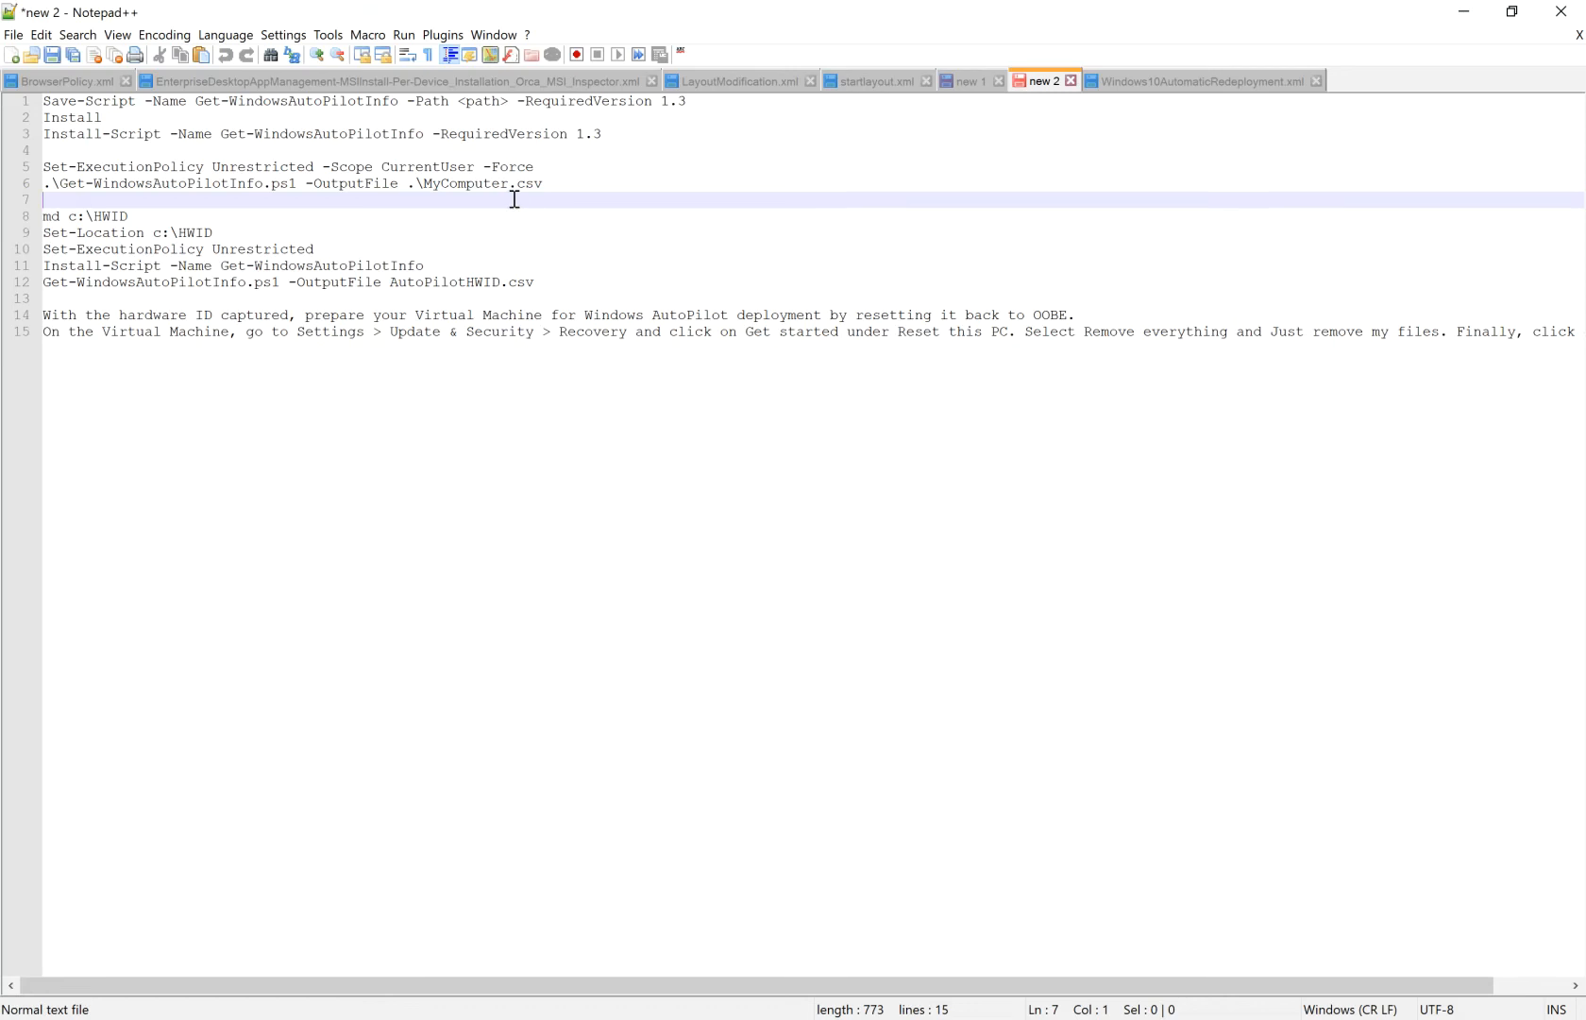
{"action": "left_click_drag", "start_coordinate": [211, 232], "coordinate": [47, 230]}
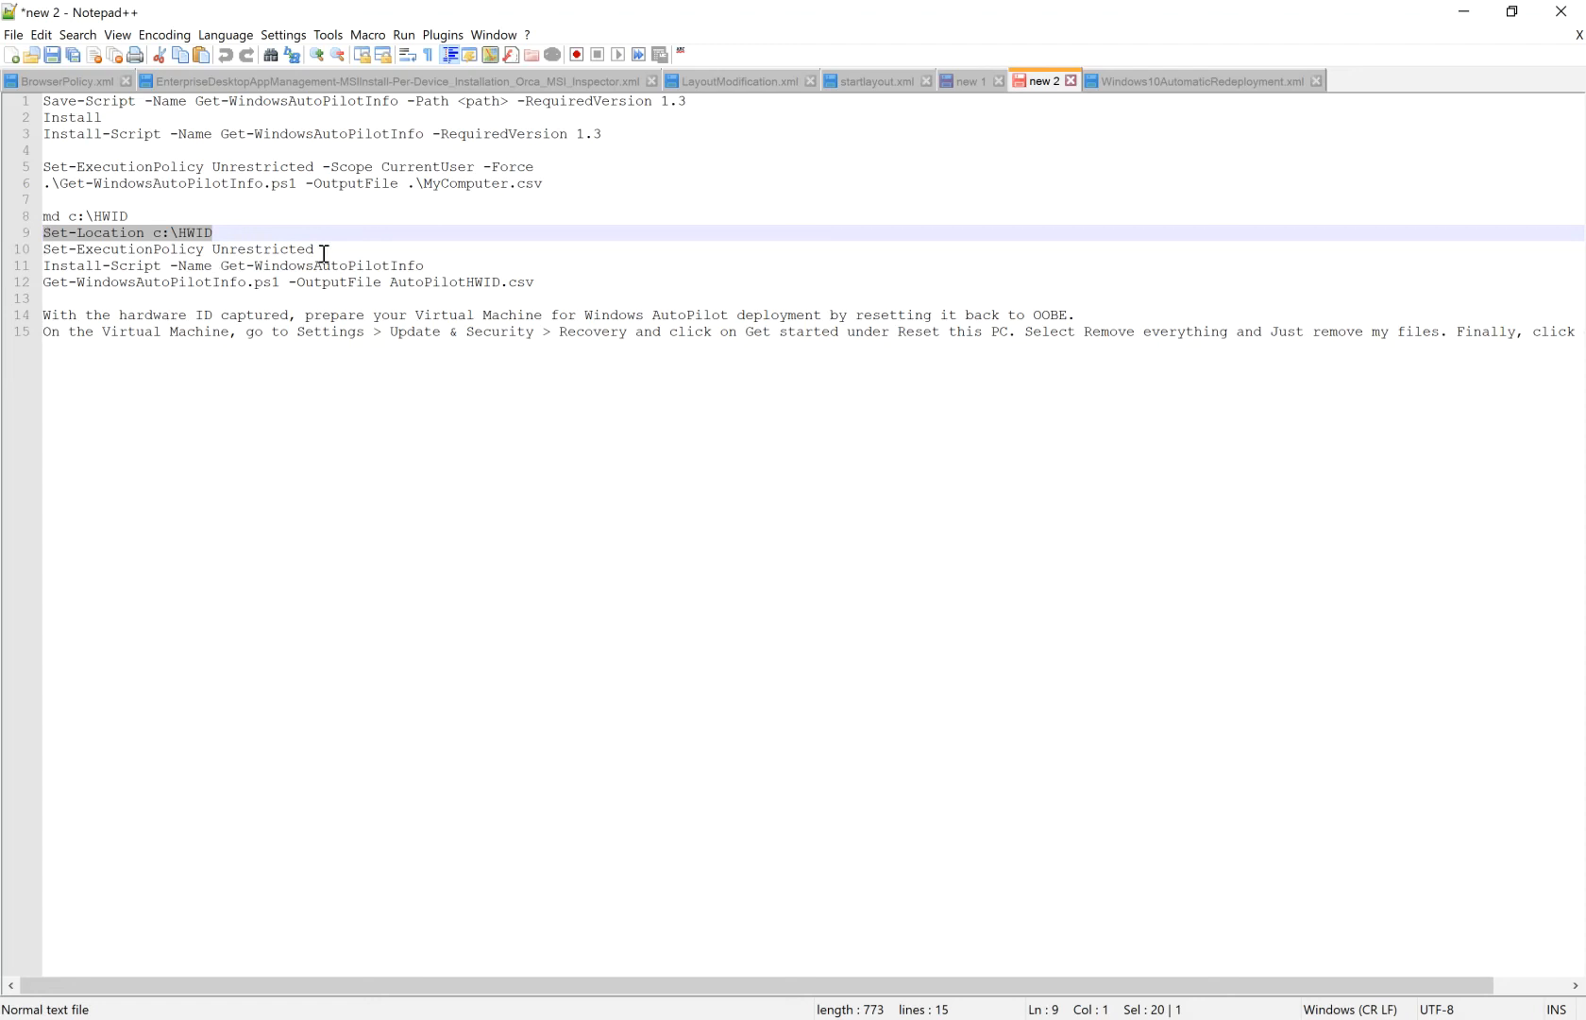
{"action": "left_click_drag", "start_coordinate": [326, 253], "coordinate": [42, 253]}
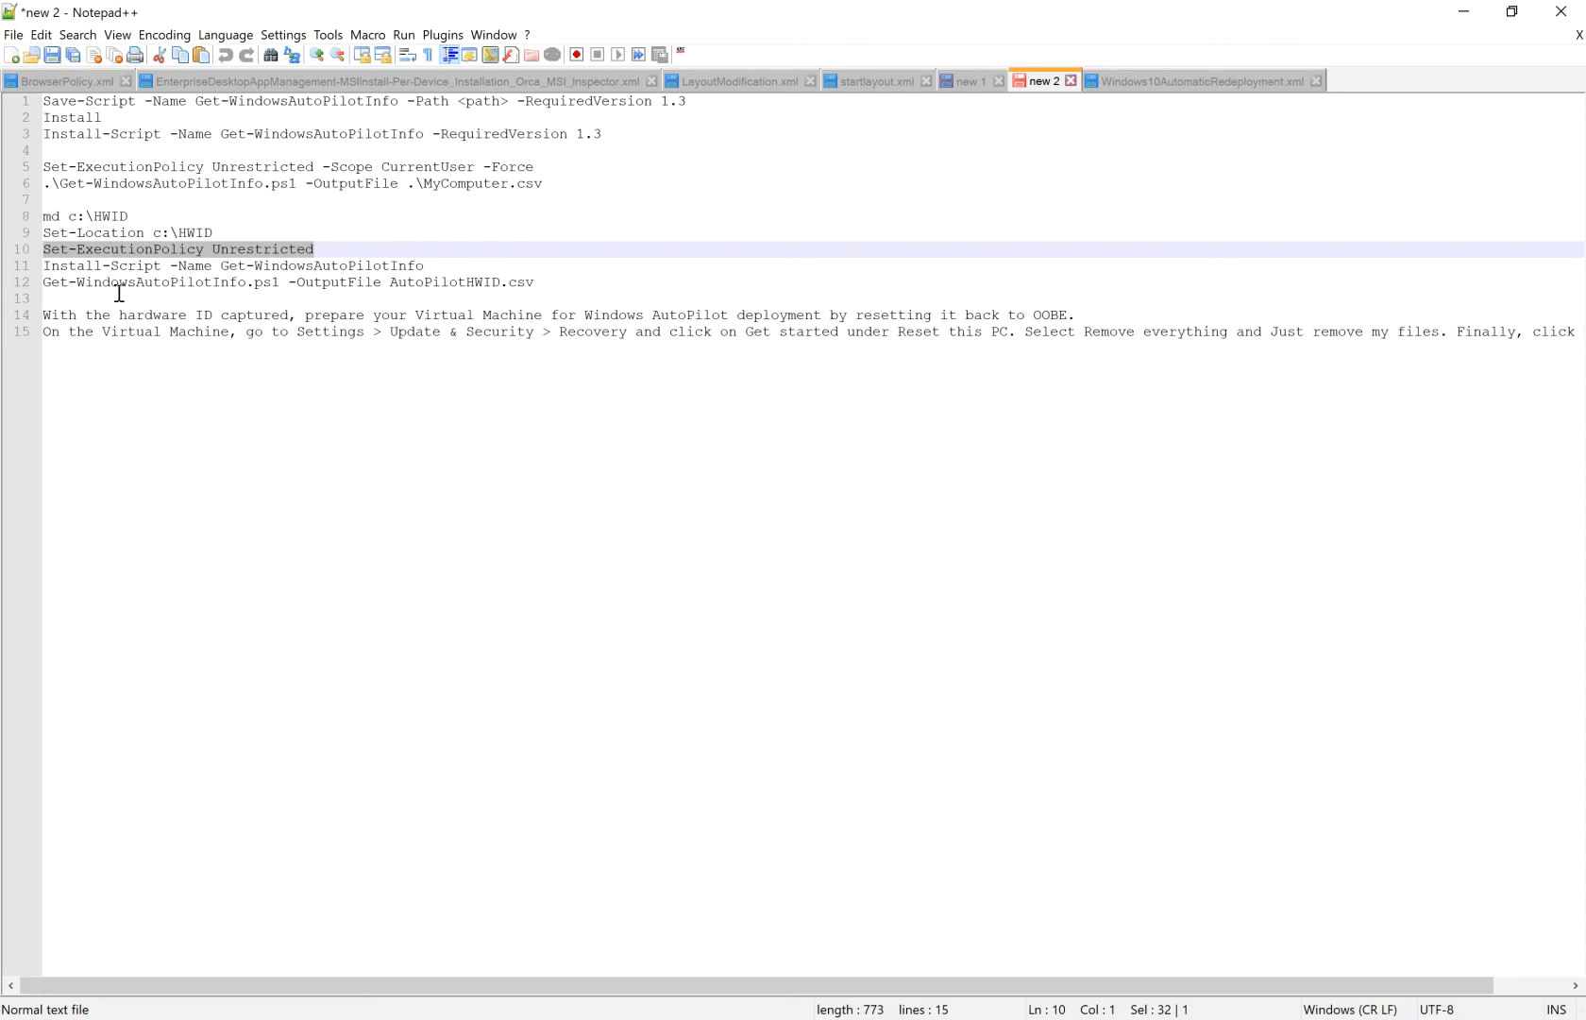
{"action": "left_click_drag", "start_coordinate": [45, 265], "coordinate": [459, 262]}
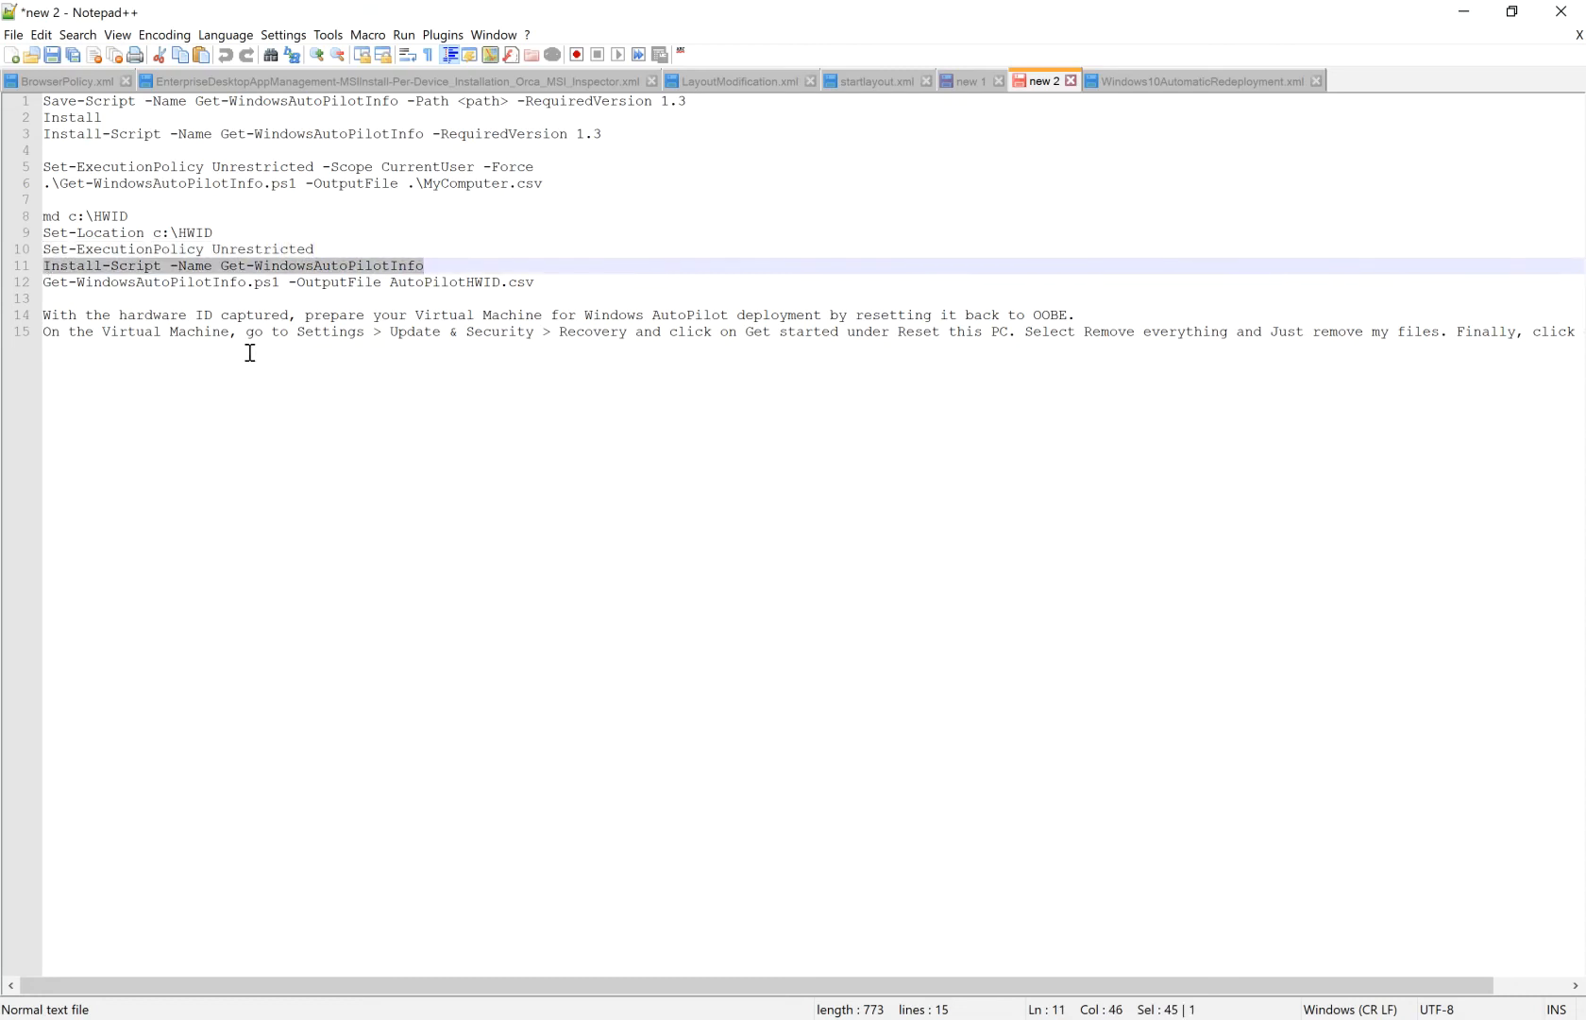
{"action": "left_click_drag", "start_coordinate": [47, 282], "coordinate": [592, 282]}
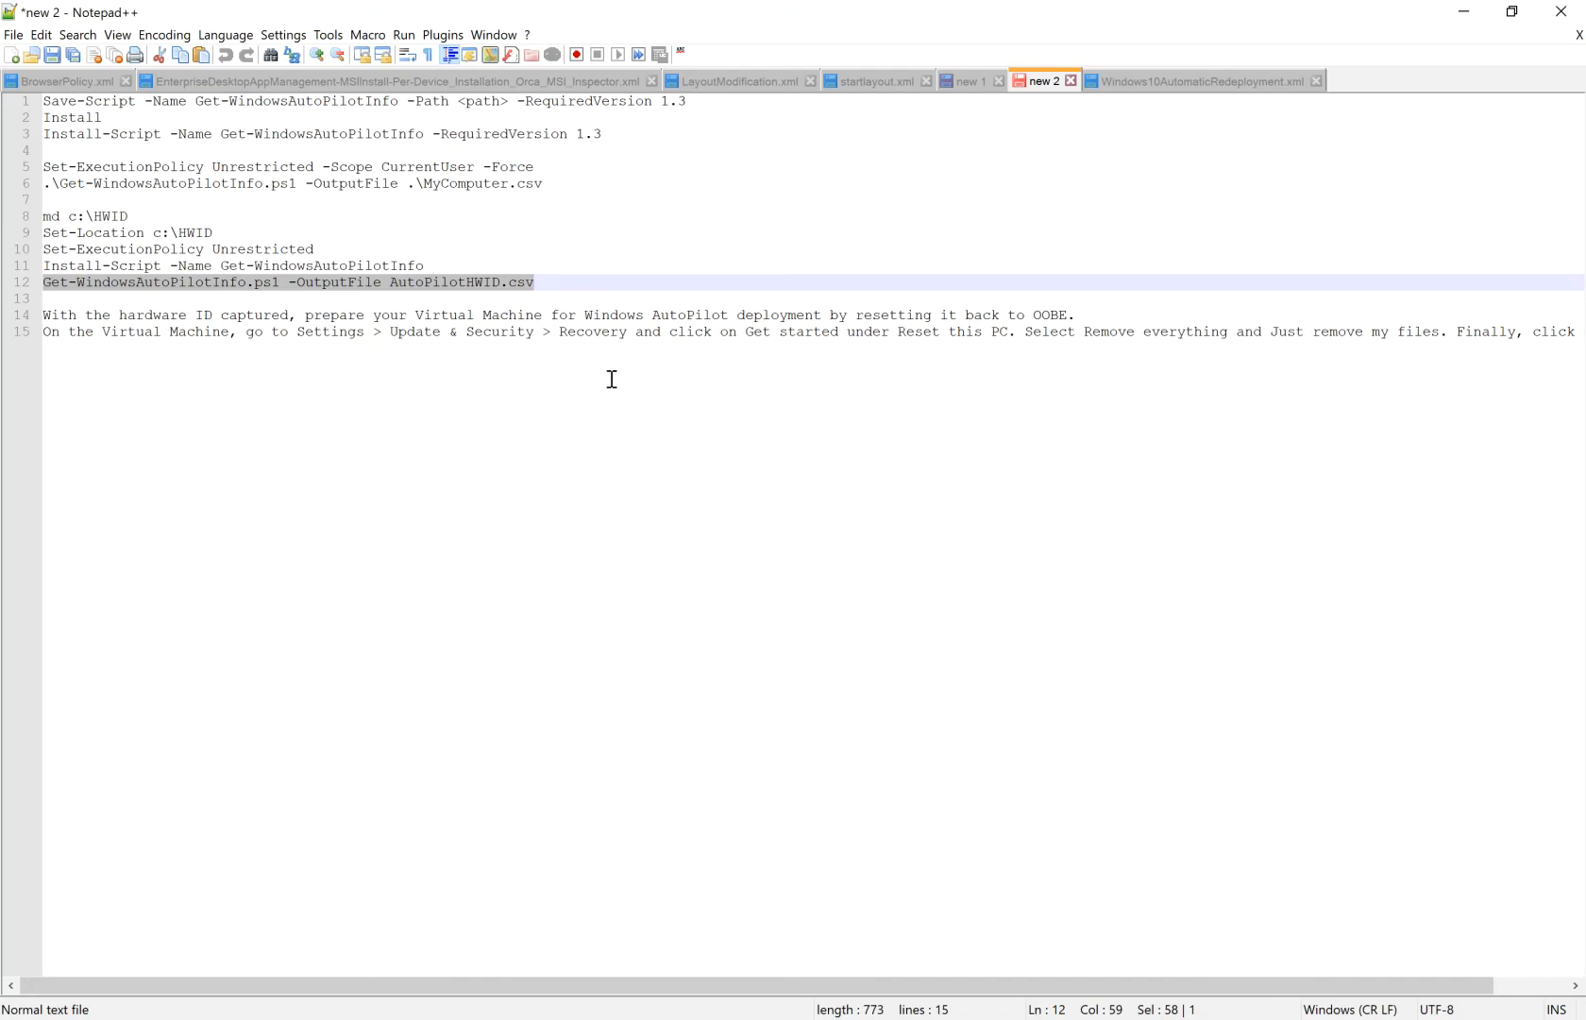
{"action": "left_click", "coordinate": [537, 284]}
{"action": "left_click_drag", "start_coordinate": [537, 284], "coordinate": [29, 217]}
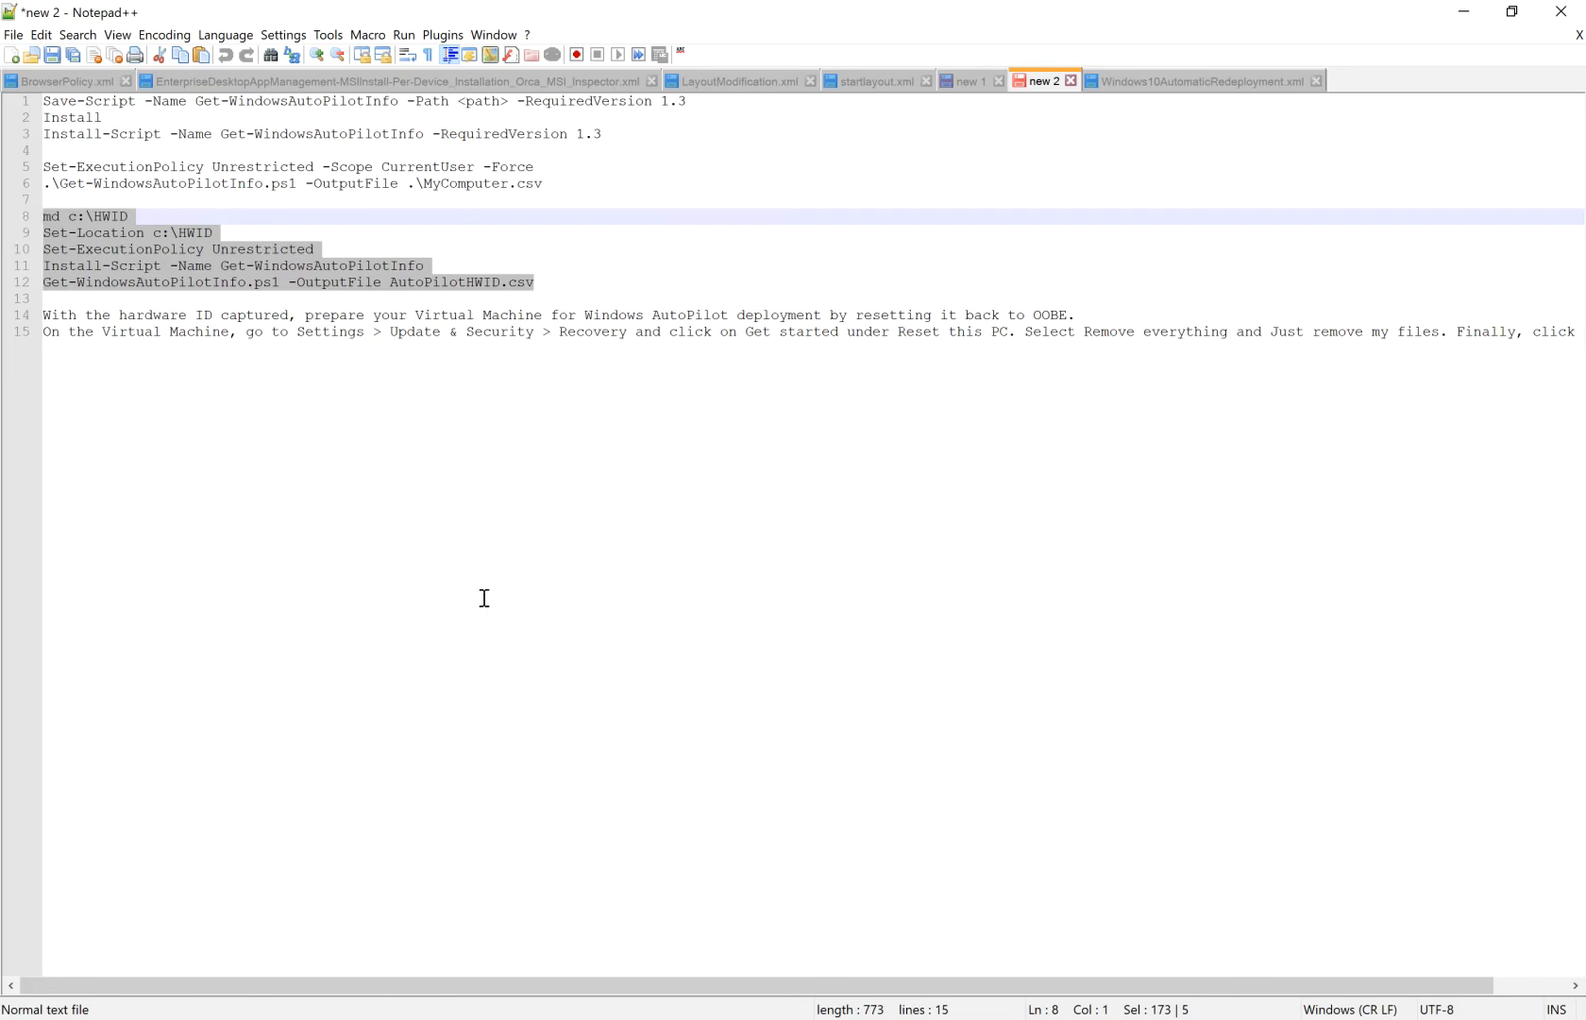
{"action": "key", "text": "super"}
{"action": "left_click", "coordinate": [21, 956]}
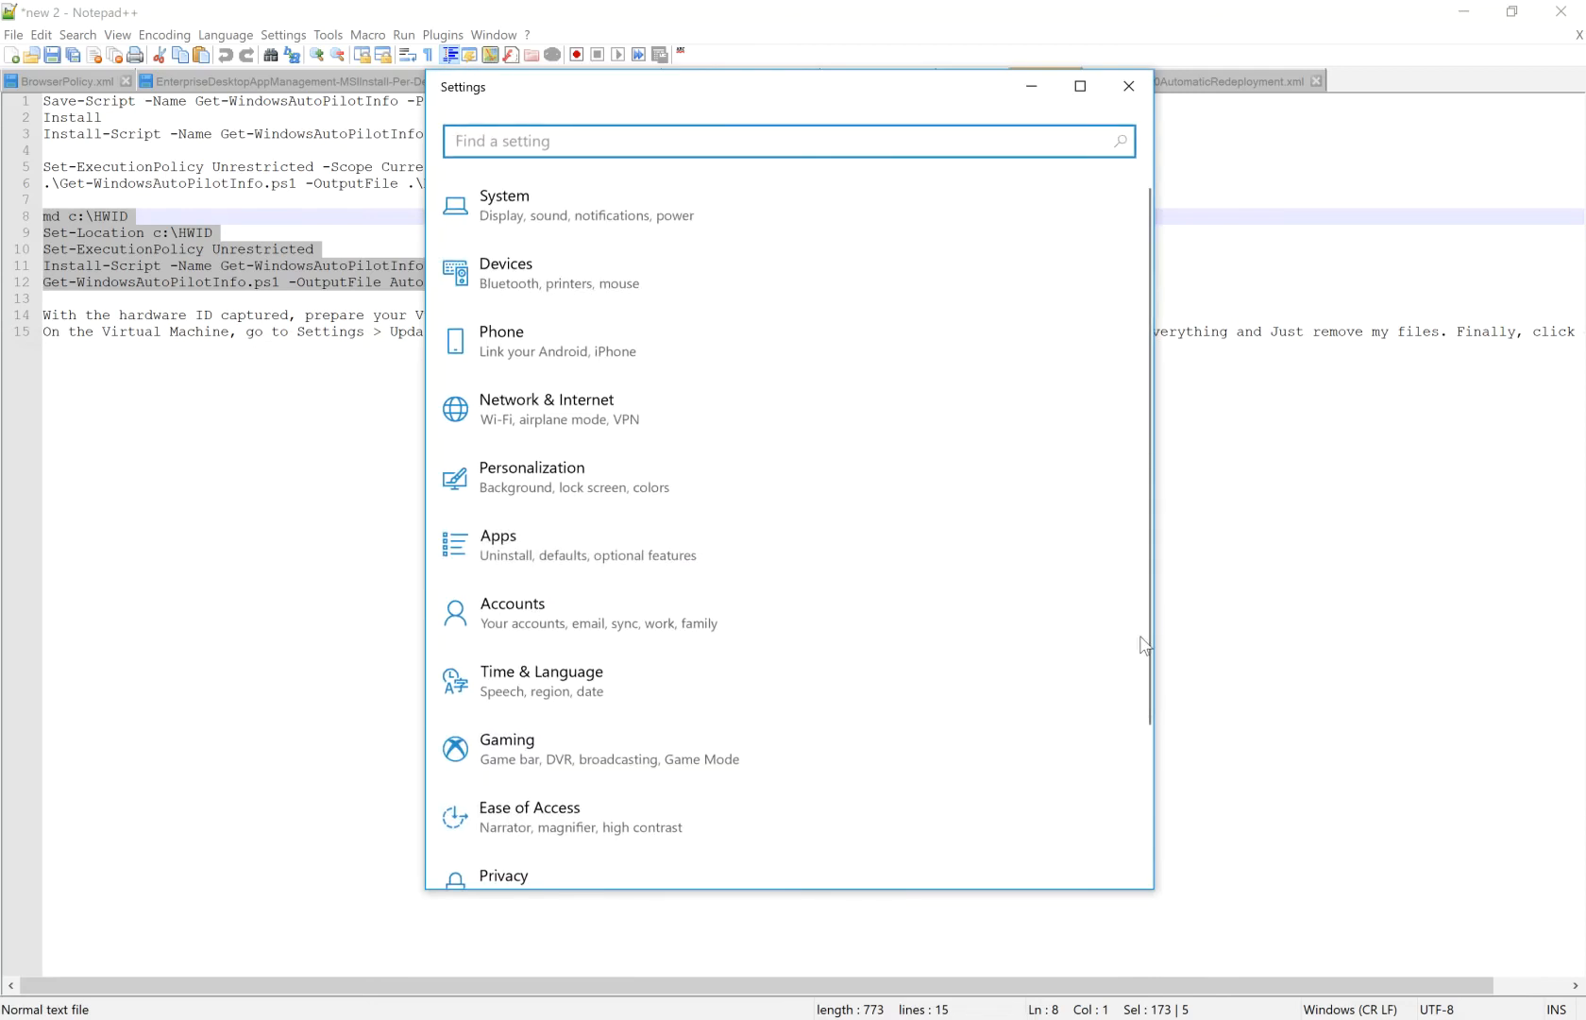
{"action": "left_click_drag", "start_coordinate": [1145, 608], "coordinate": [1136, 770]}
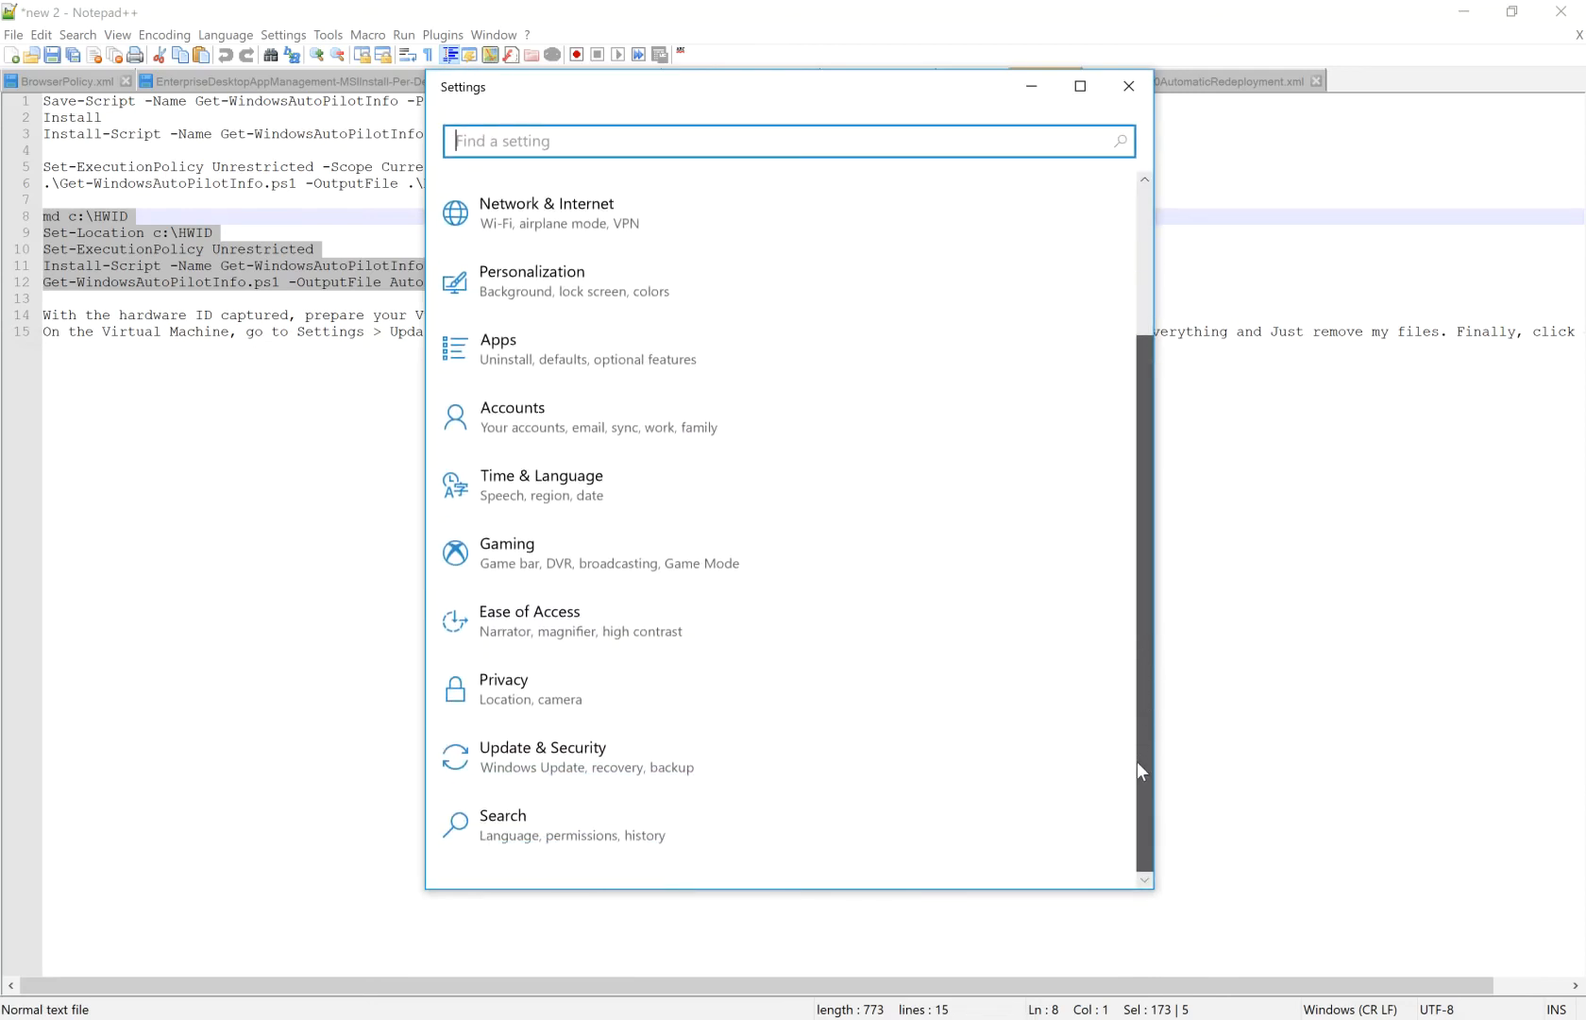
{"action": "left_click", "coordinate": [709, 773]}
{"action": "left_click", "coordinate": [515, 460]}
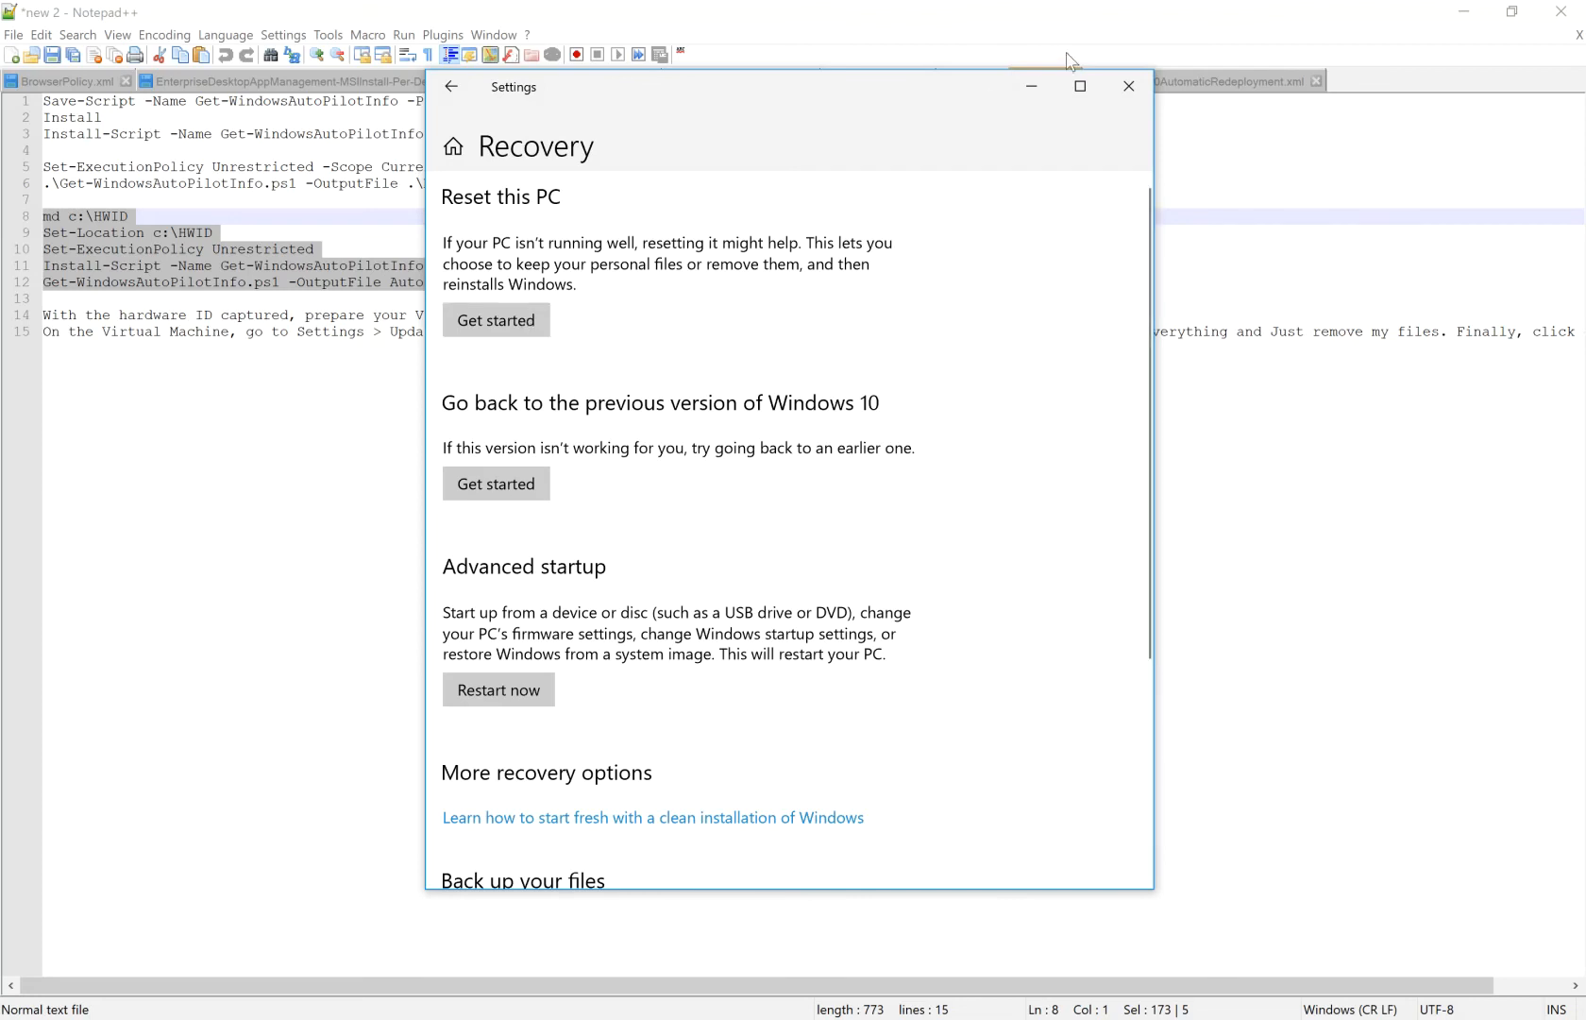
{"action": "left_click", "coordinate": [1129, 86]}
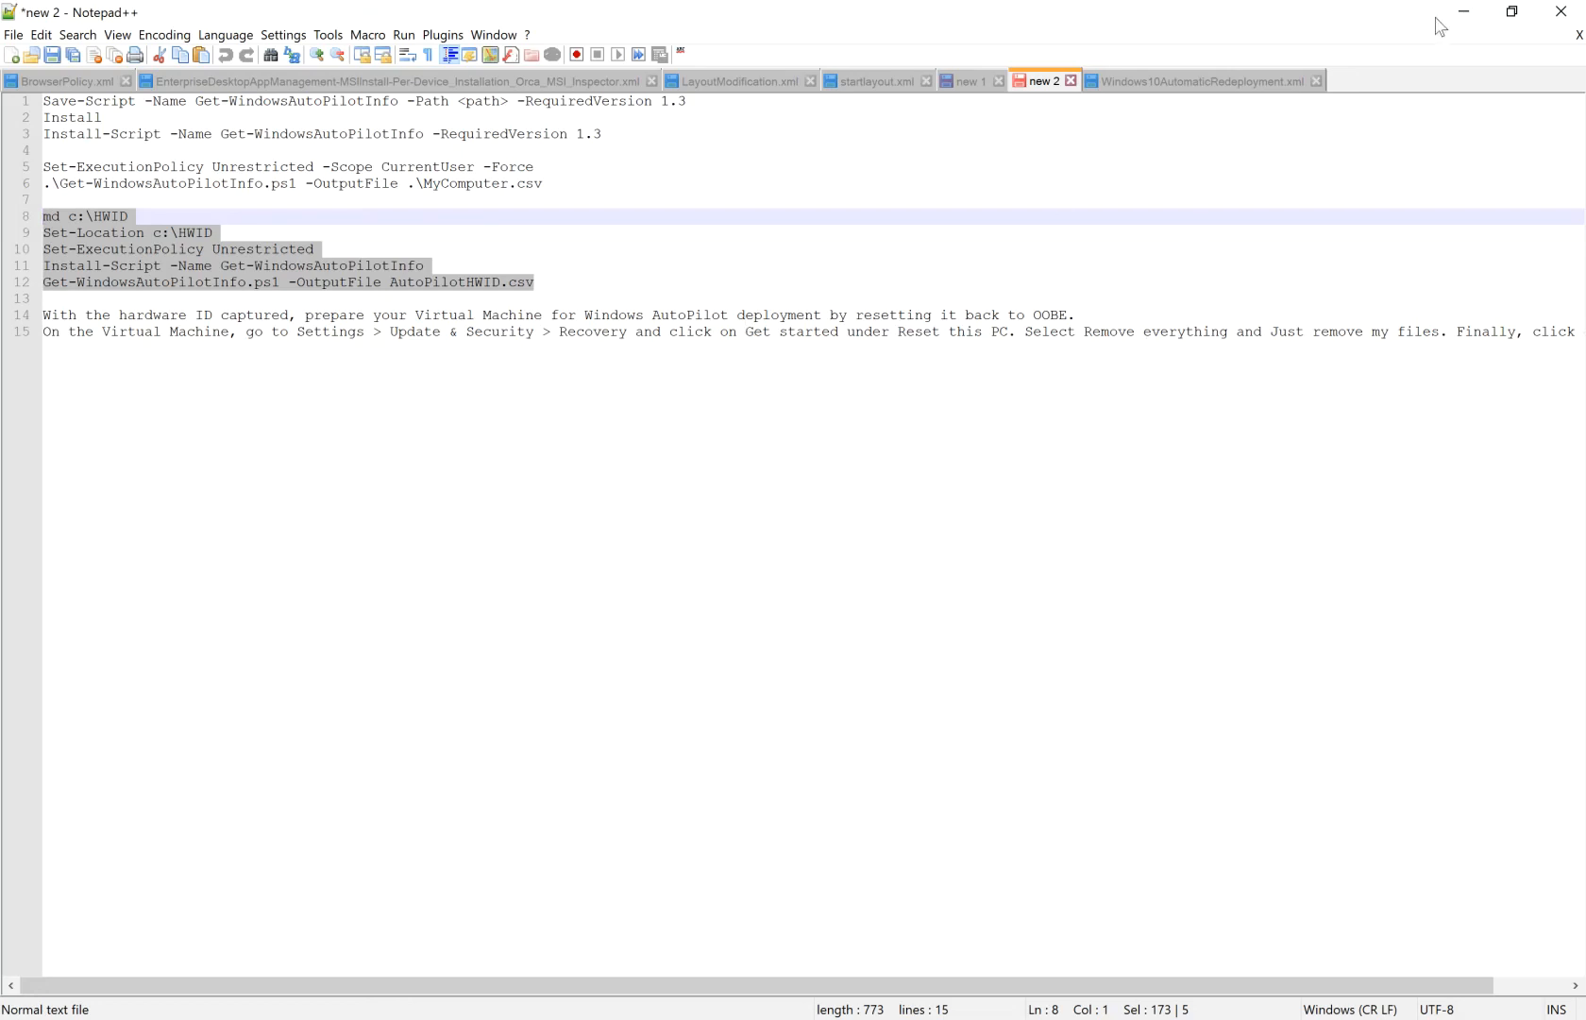
Step: Go to the store's Windows AutoPilot device list and open deployment options for the QuikSoft LAB2 device
{"action": "left_click", "coordinate": [1463, 11]}
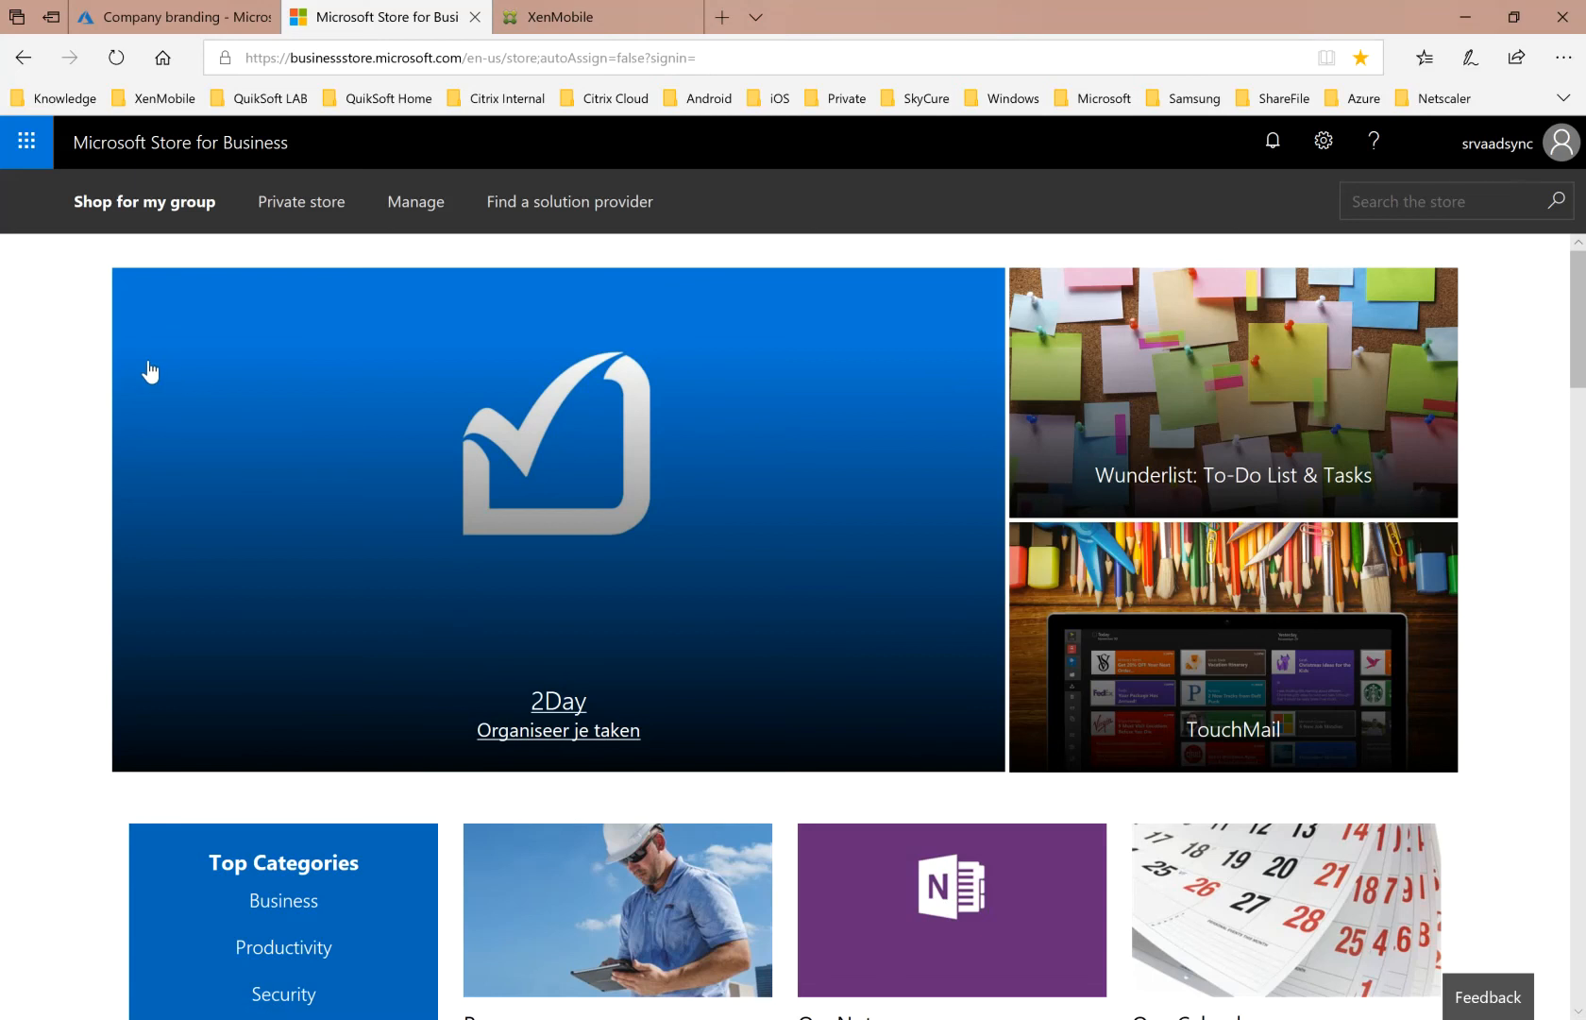
{"action": "left_click", "coordinate": [415, 203]}
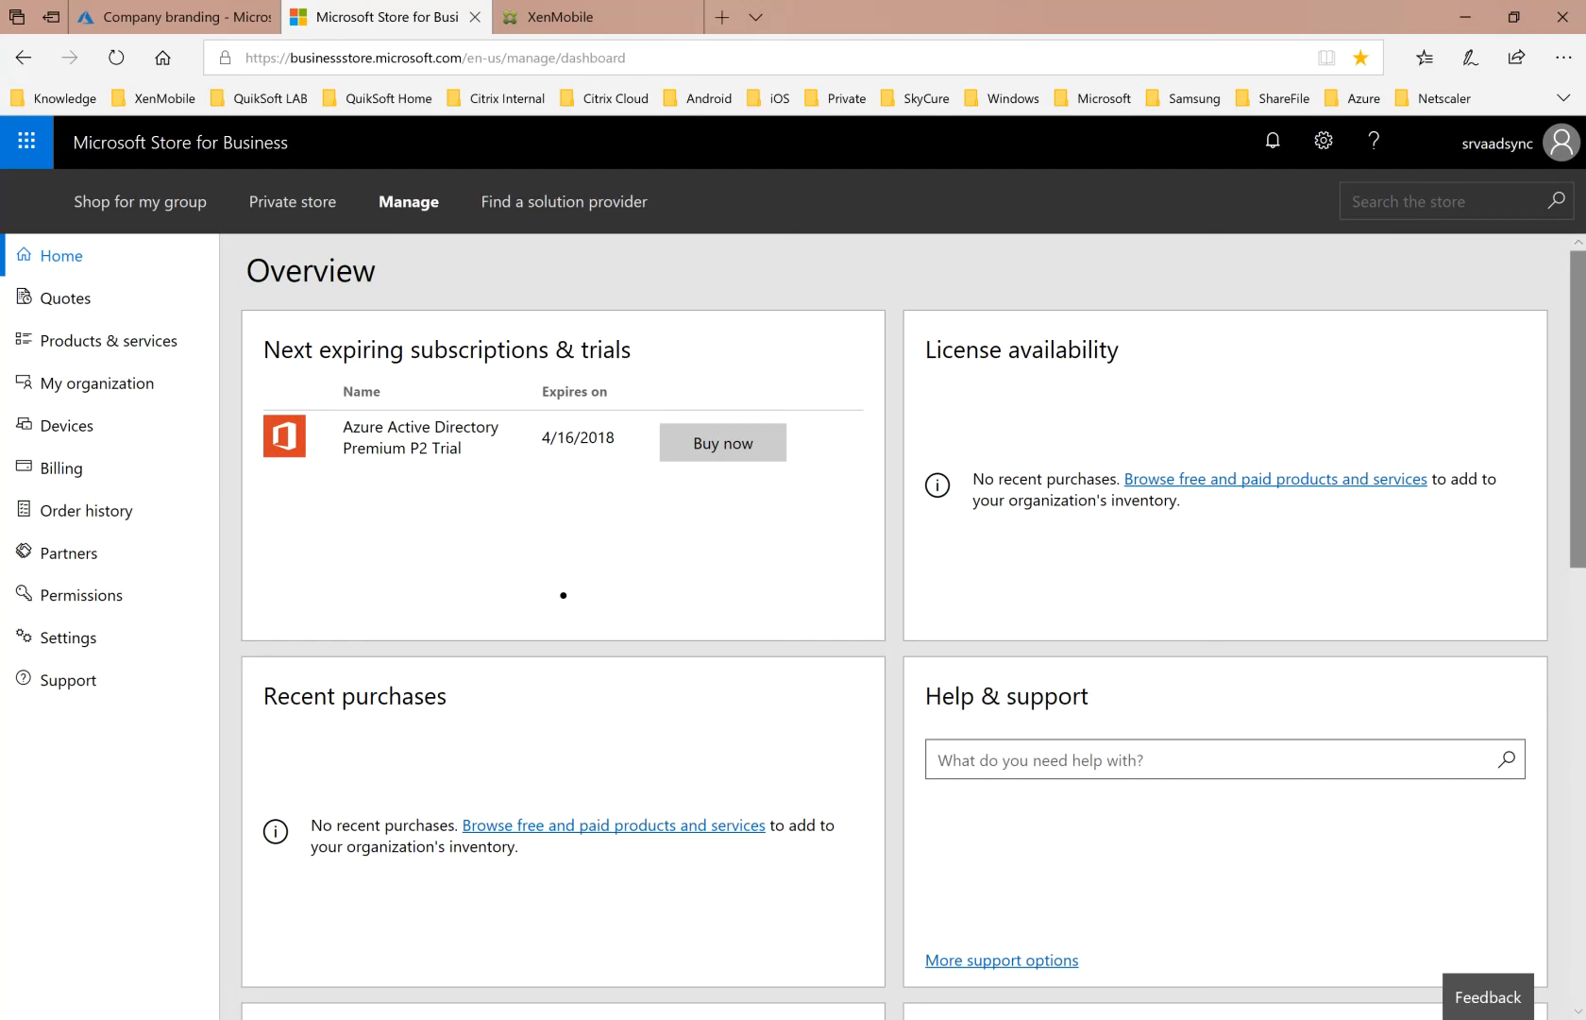
{"action": "left_click_drag", "start_coordinate": [1574, 296], "coordinate": [1554, 627]}
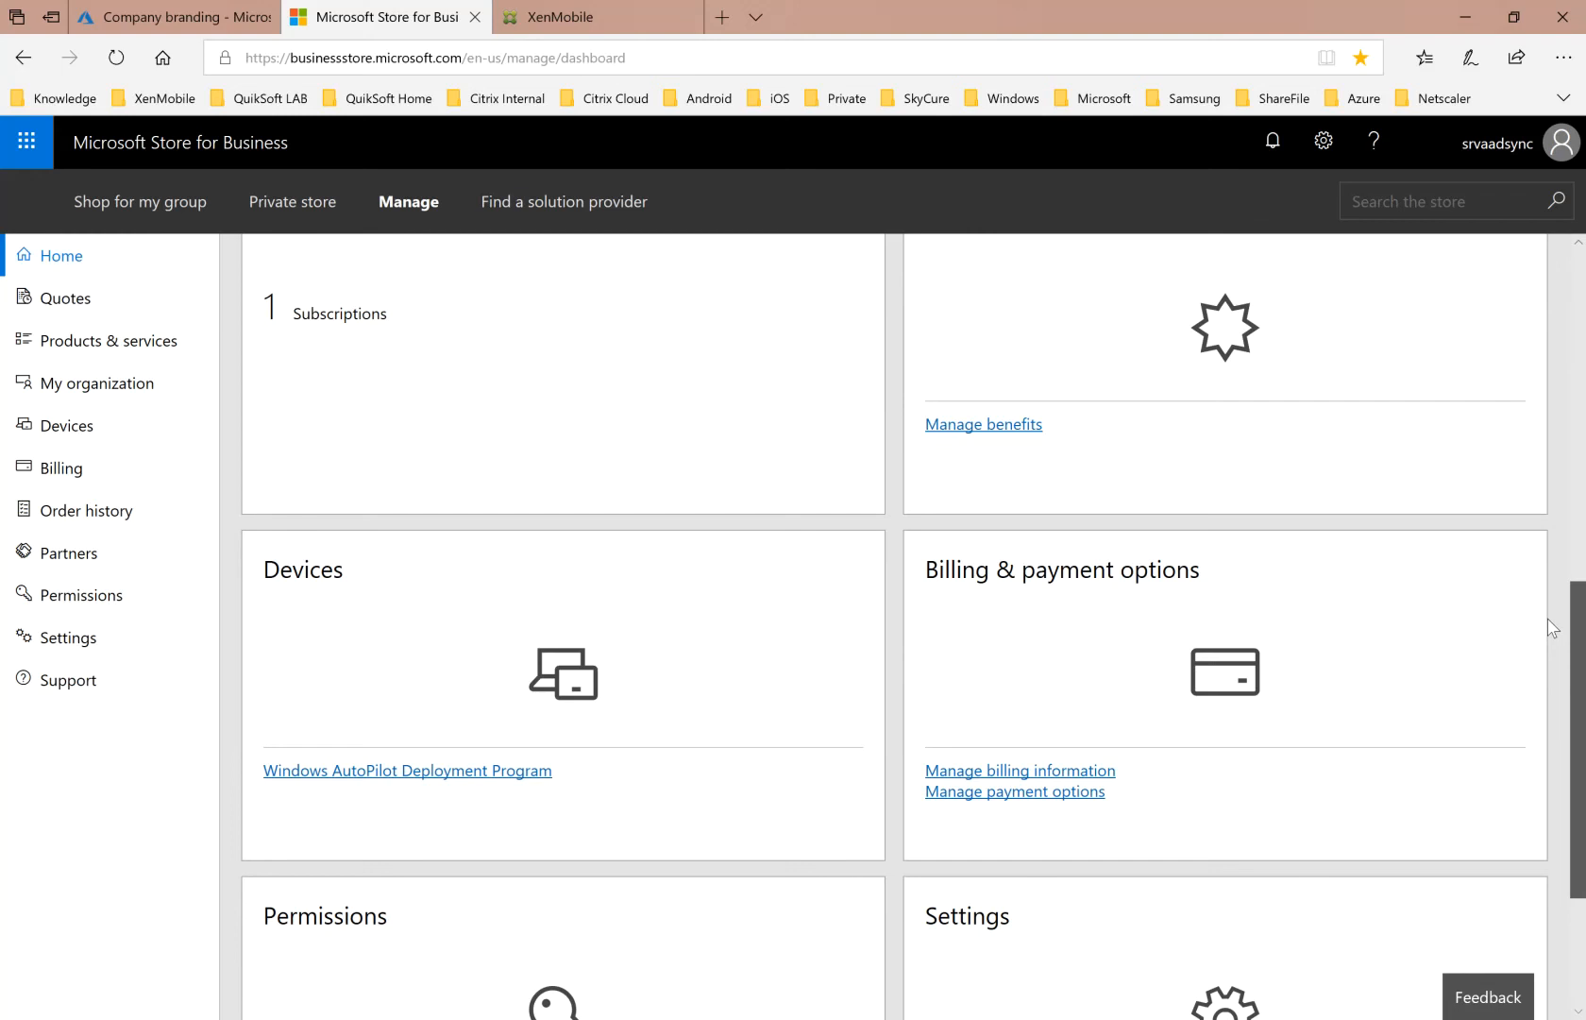
{"action": "left_click", "coordinate": [434, 756]}
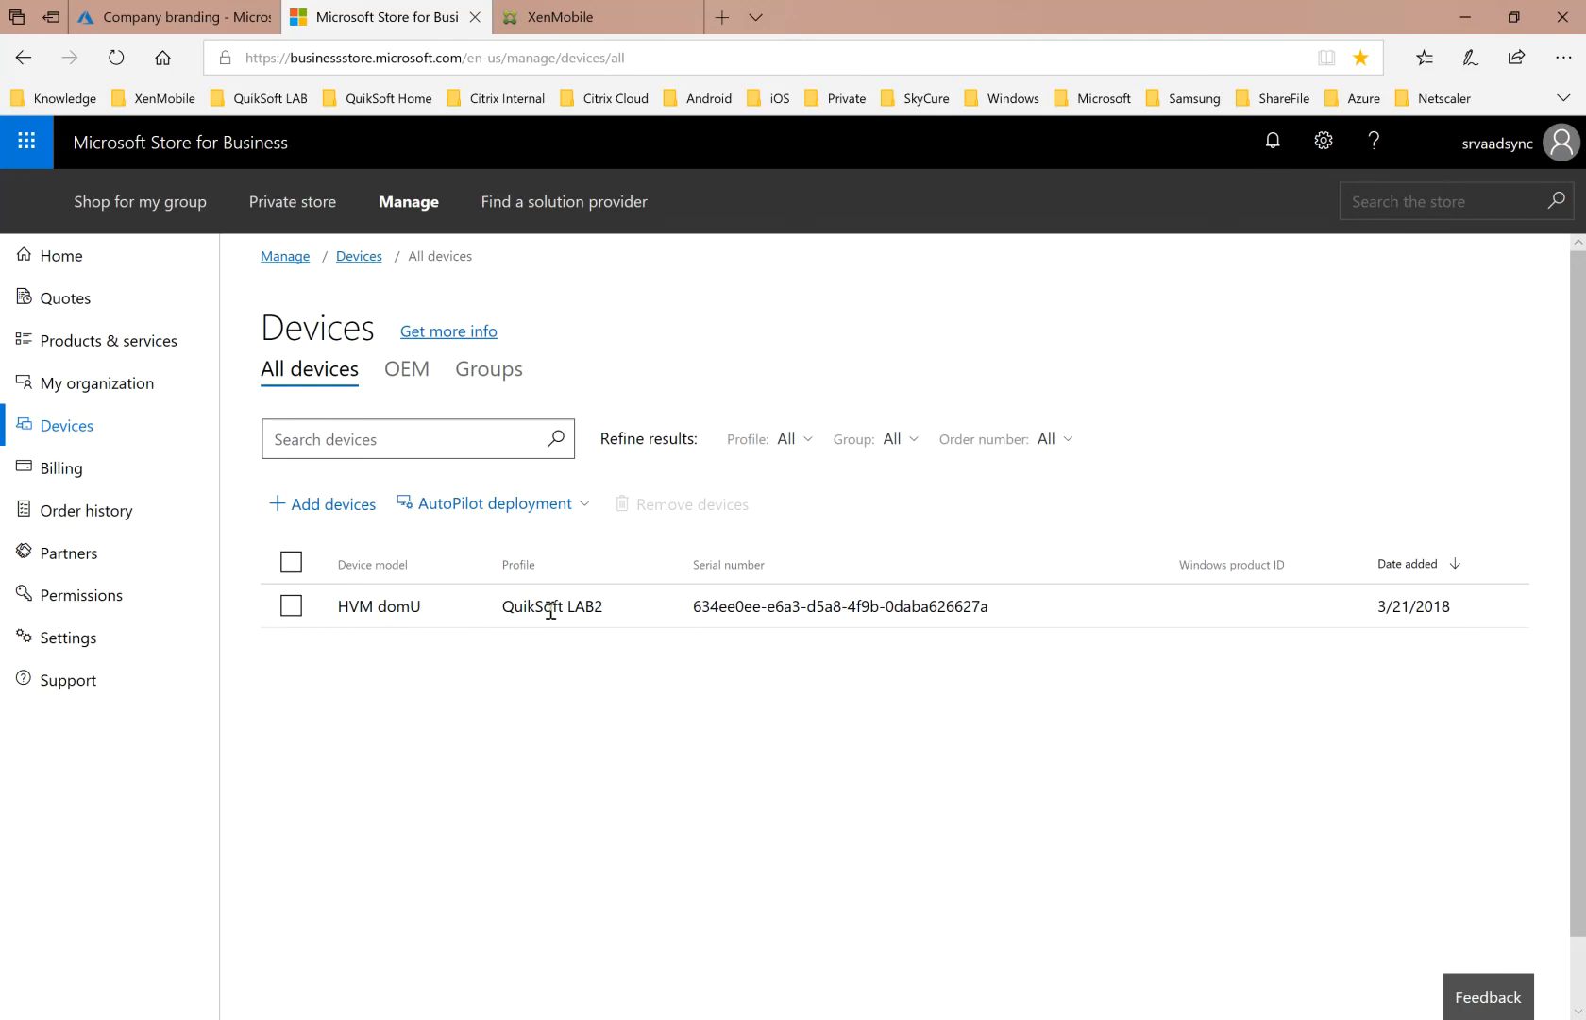
{"action": "left_click_drag", "start_coordinate": [500, 609], "coordinate": [638, 612]}
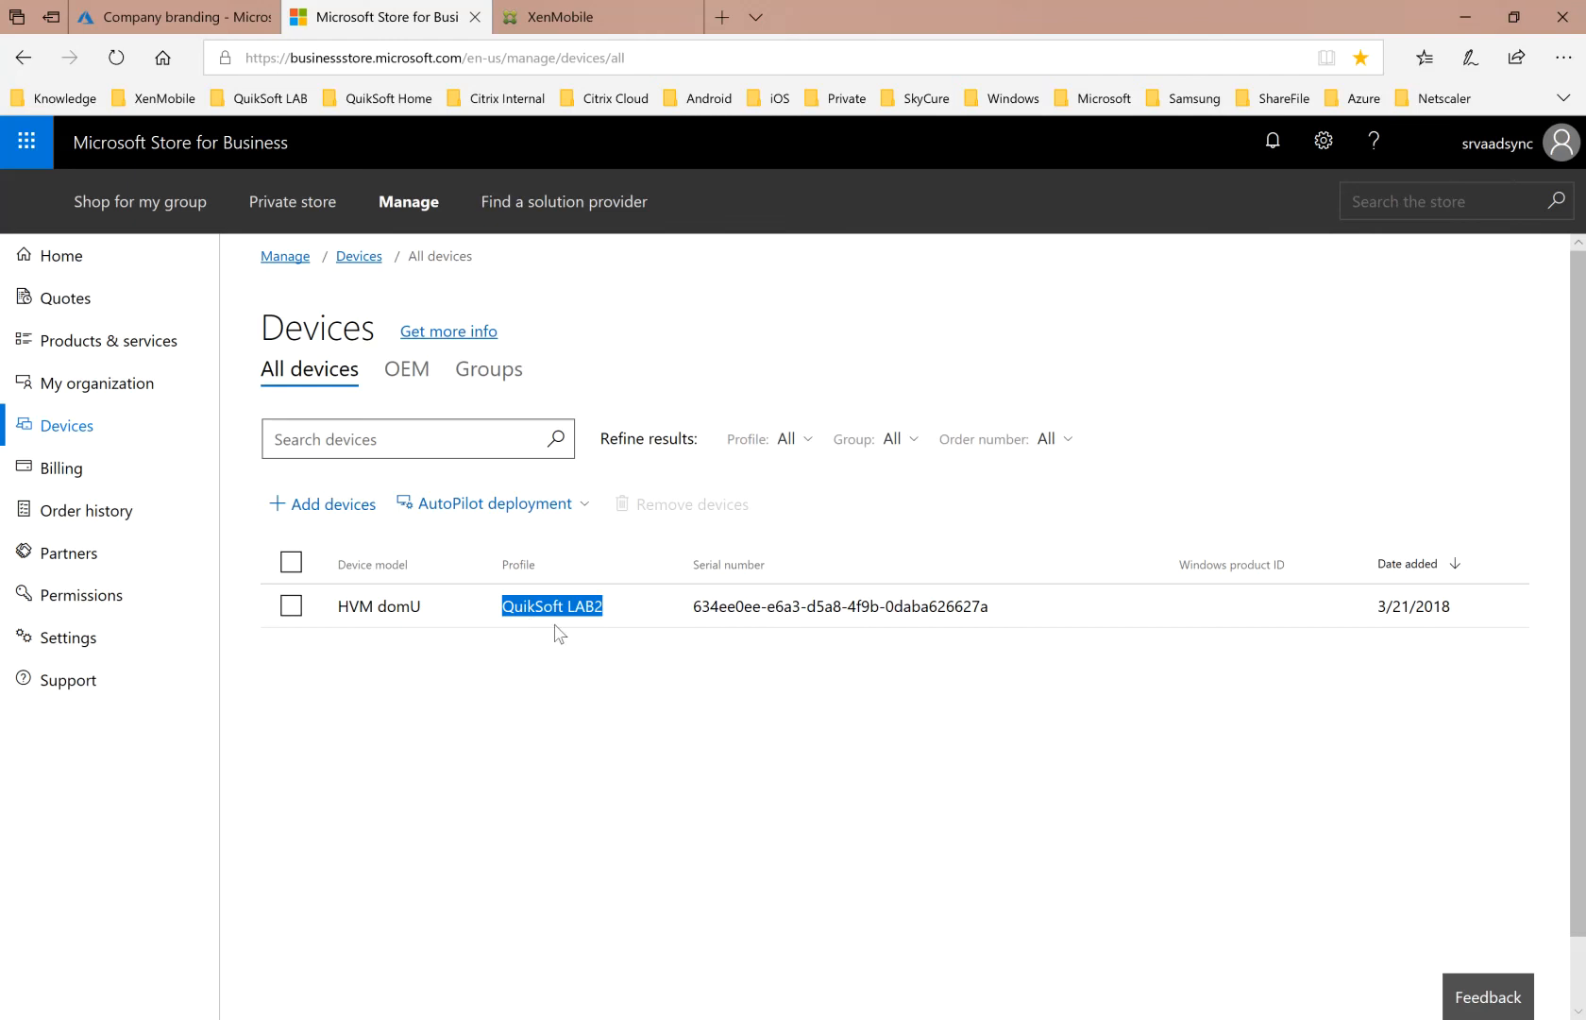
{"action": "left_click", "coordinate": [583, 506]}
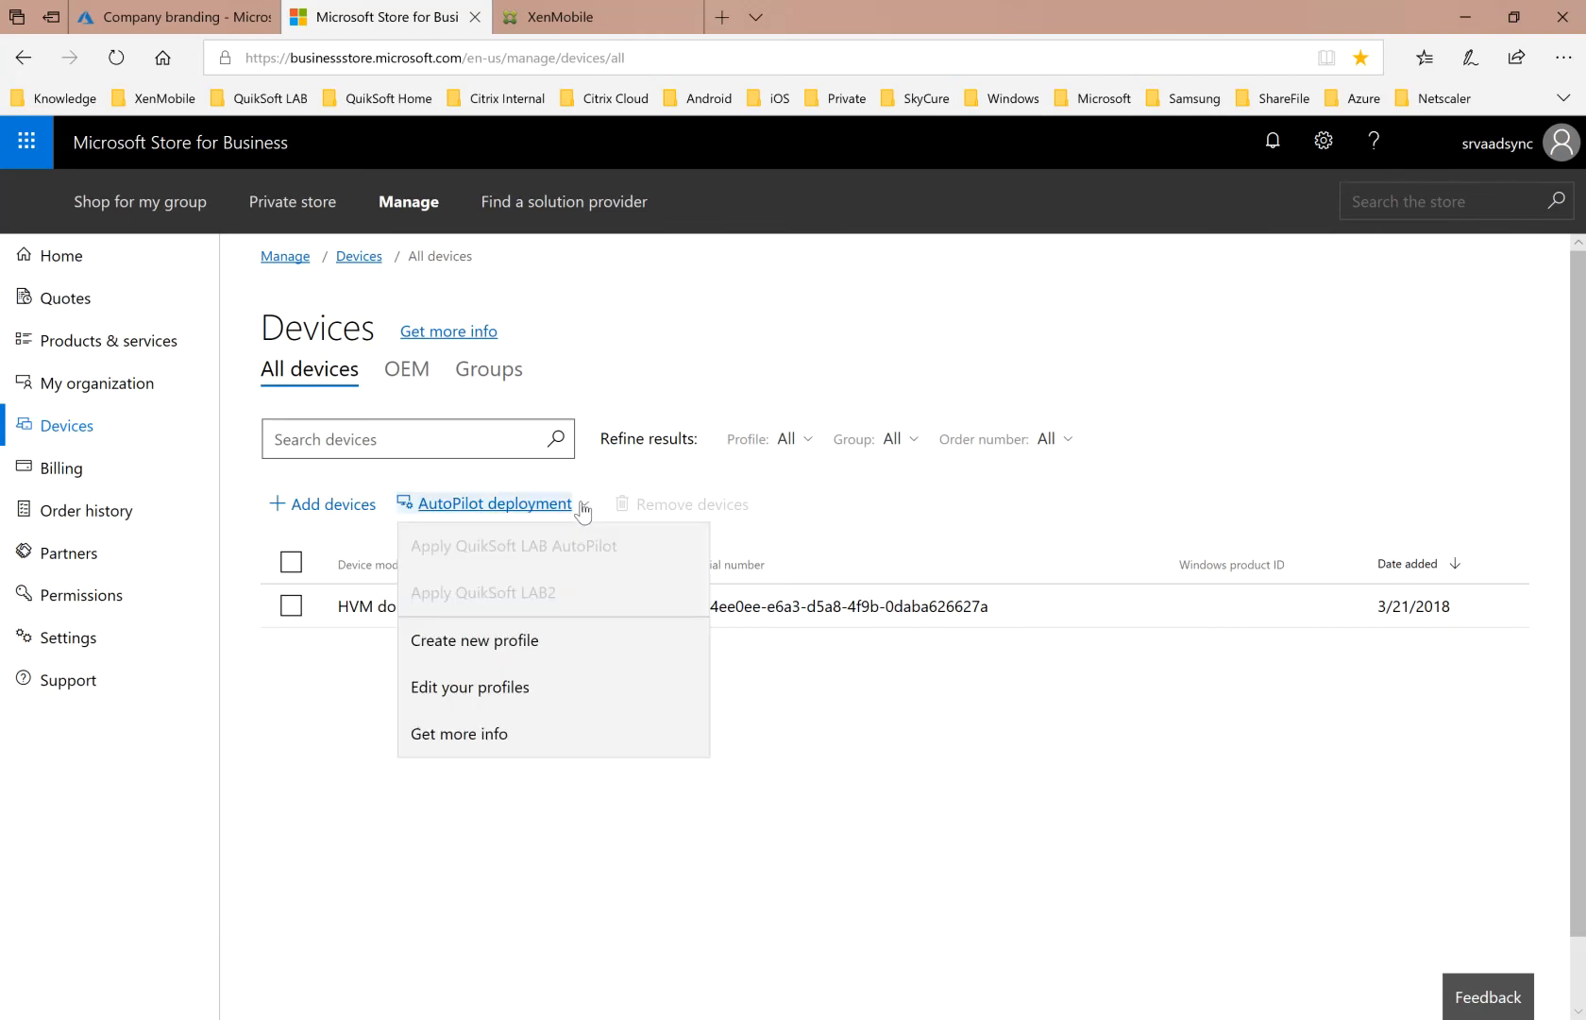
{"action": "left_click", "coordinate": [497, 687]}
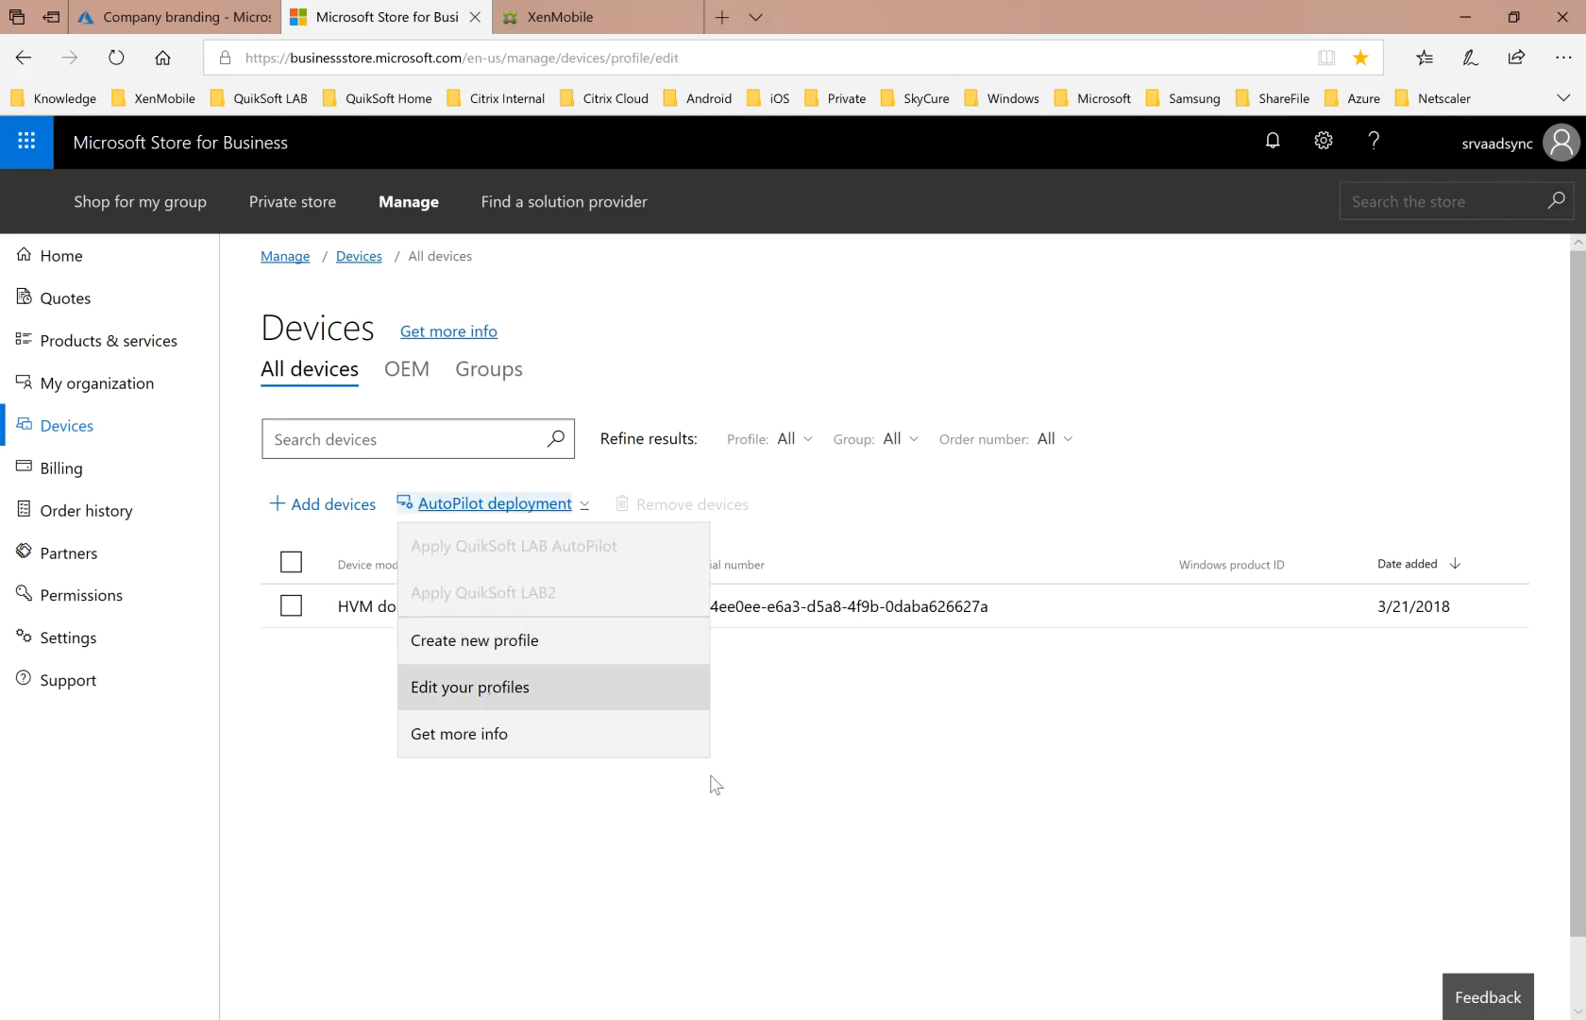
{"action": "left_click", "coordinate": [552, 389]}
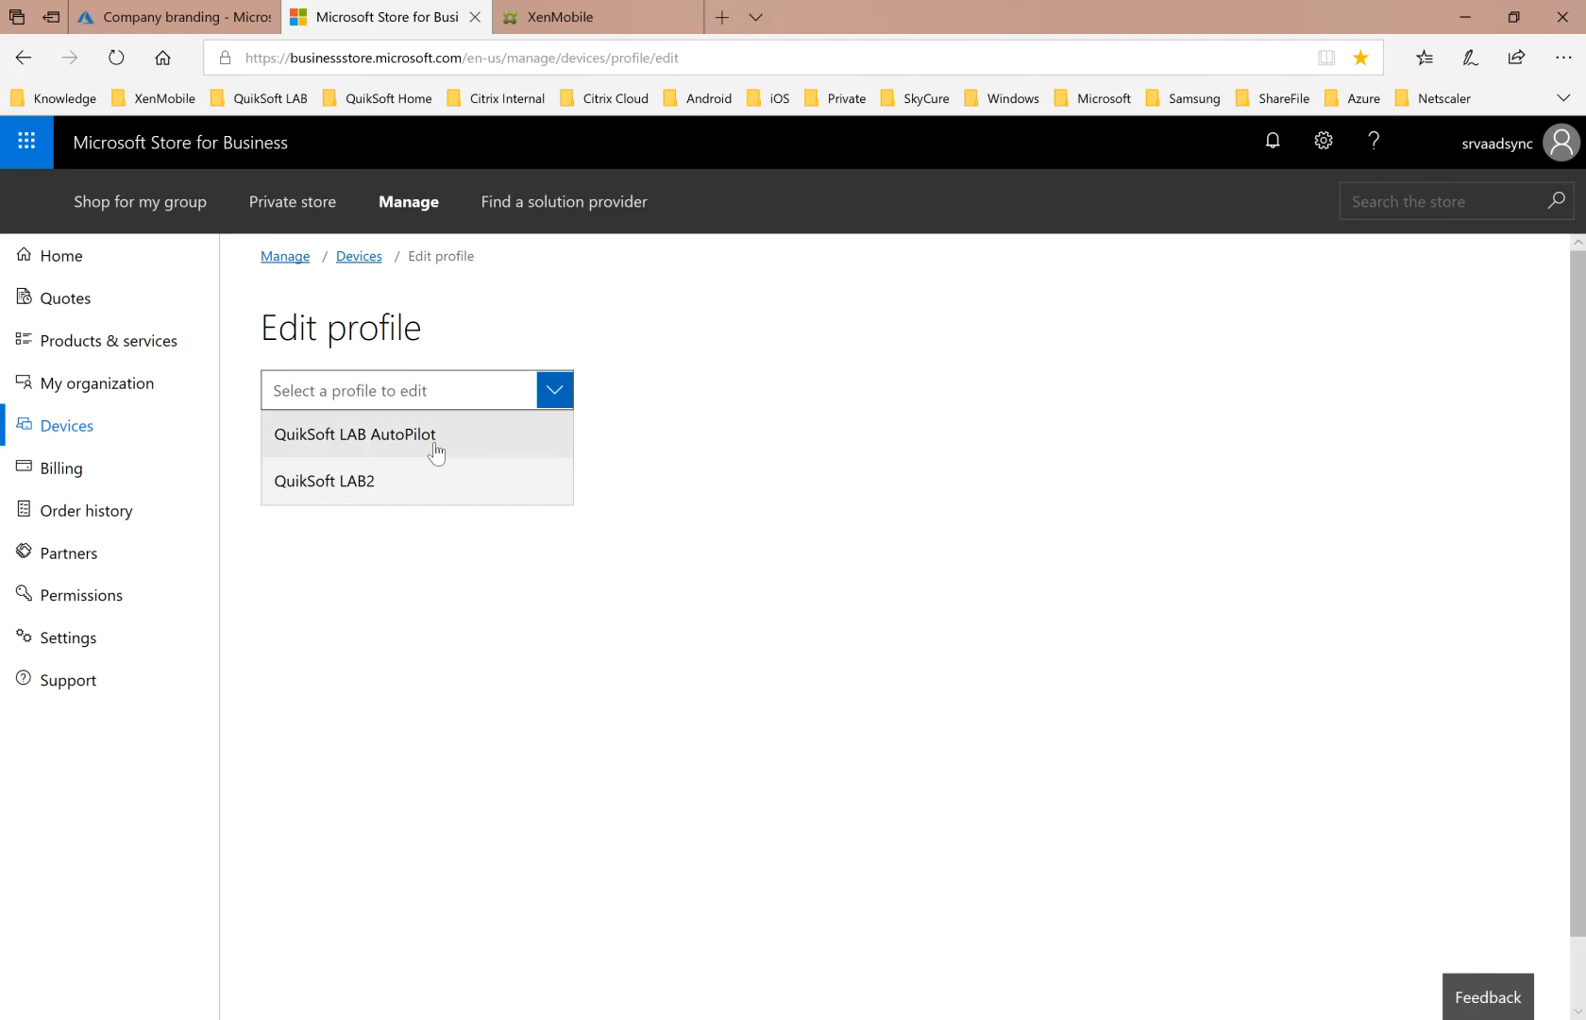
{"action": "left_click", "coordinate": [380, 451]}
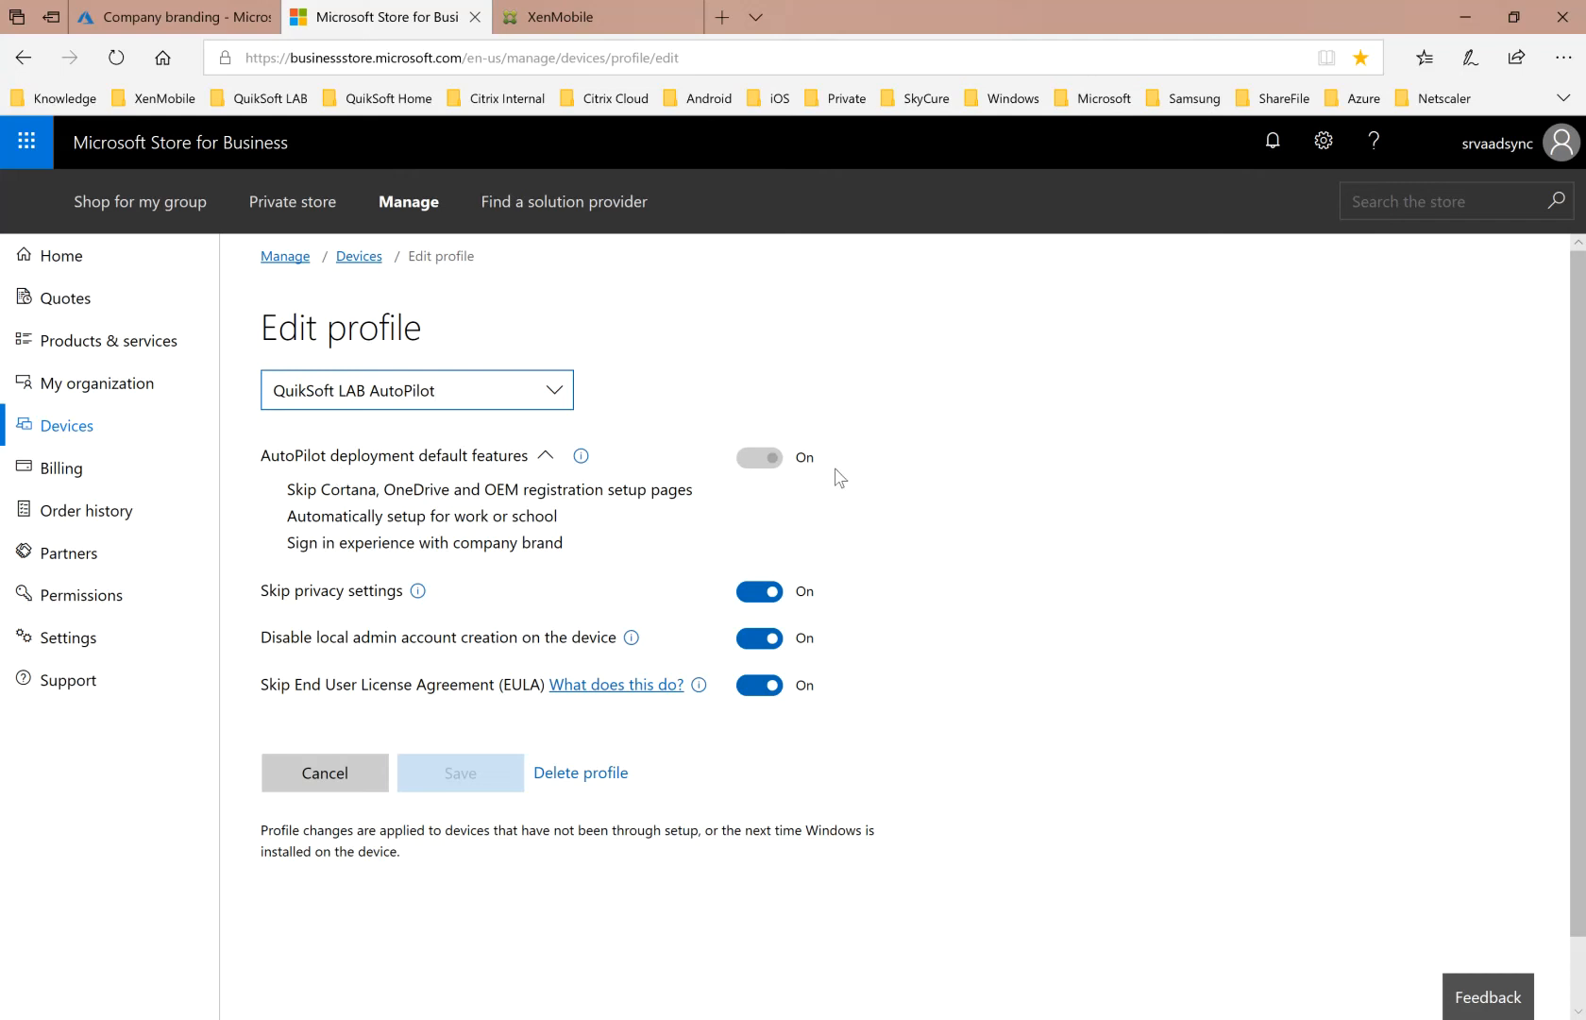
{"action": "left_click_drag", "start_coordinate": [302, 489], "coordinate": [613, 540]}
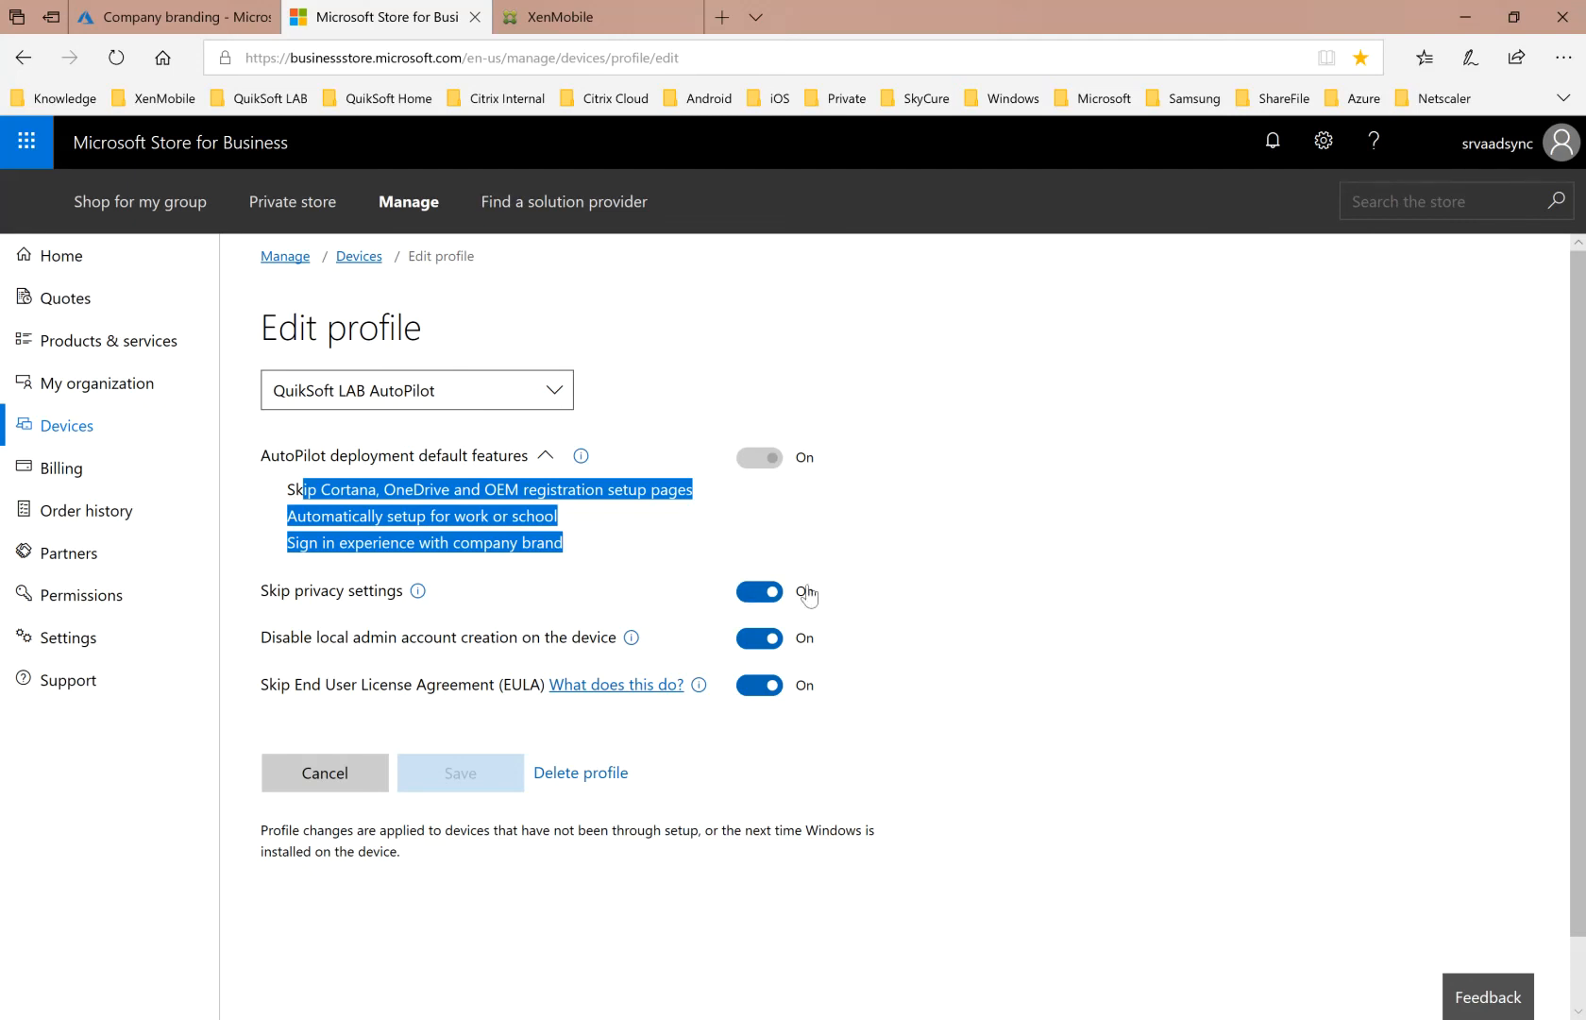
{"action": "left_click", "coordinate": [349, 646]}
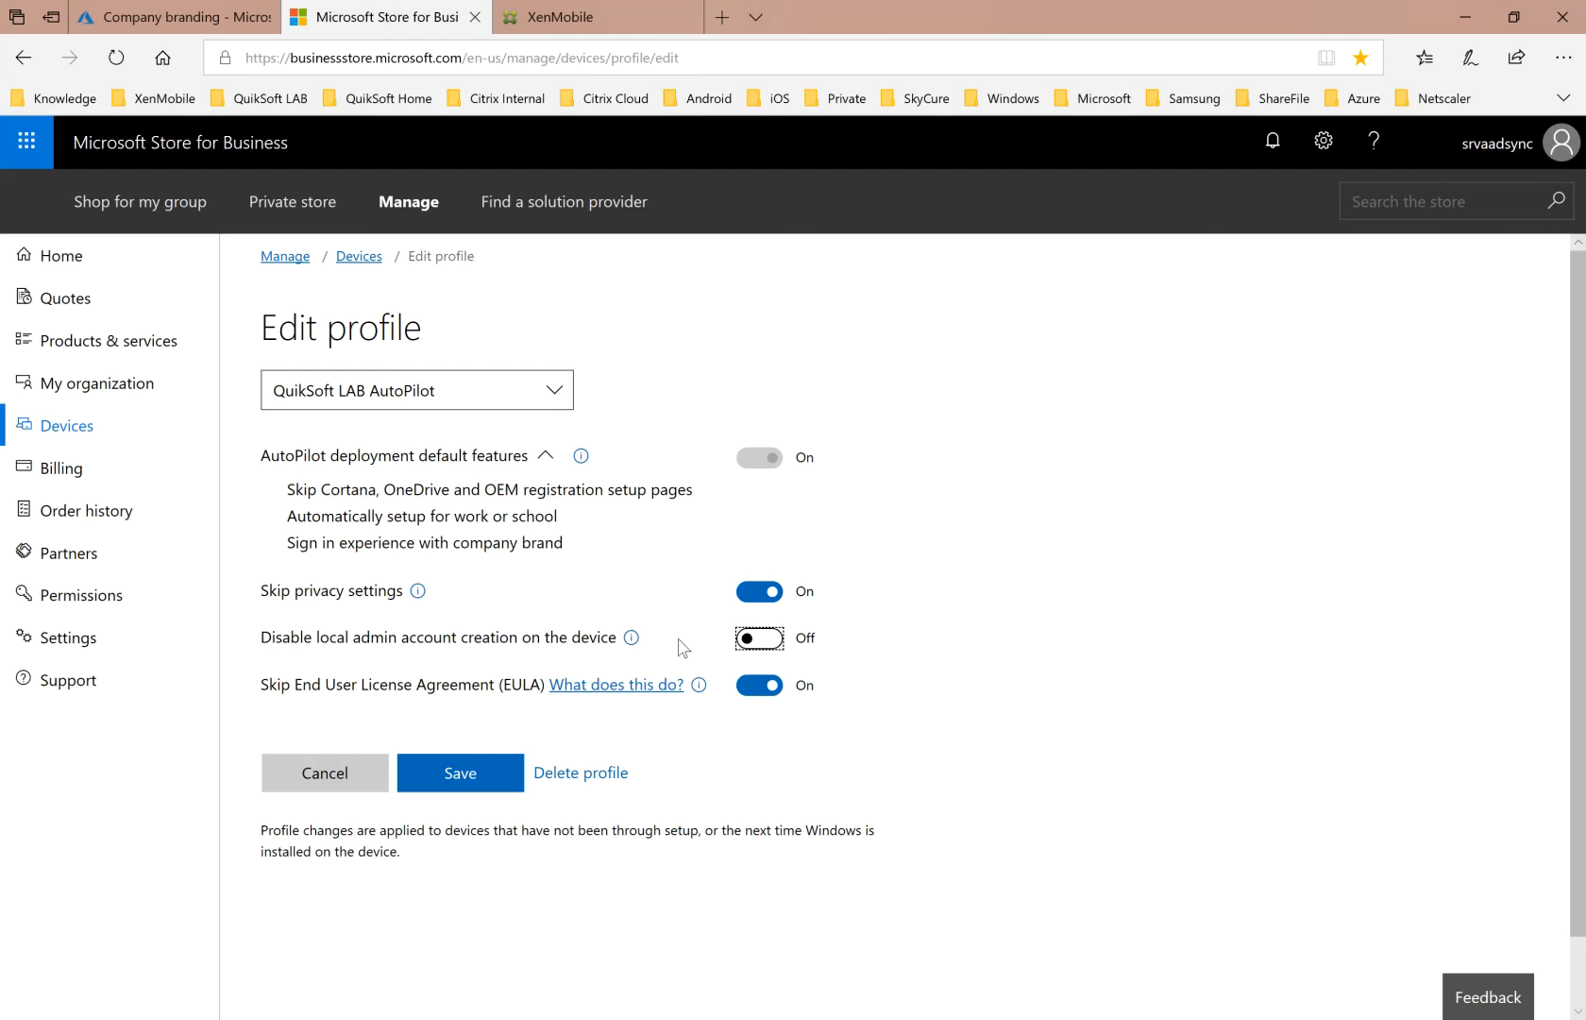
{"action": "left_click", "coordinate": [751, 642]}
{"action": "left_click_drag", "start_coordinate": [290, 643], "coordinate": [560, 643]}
{"action": "left_click", "coordinate": [759, 638]}
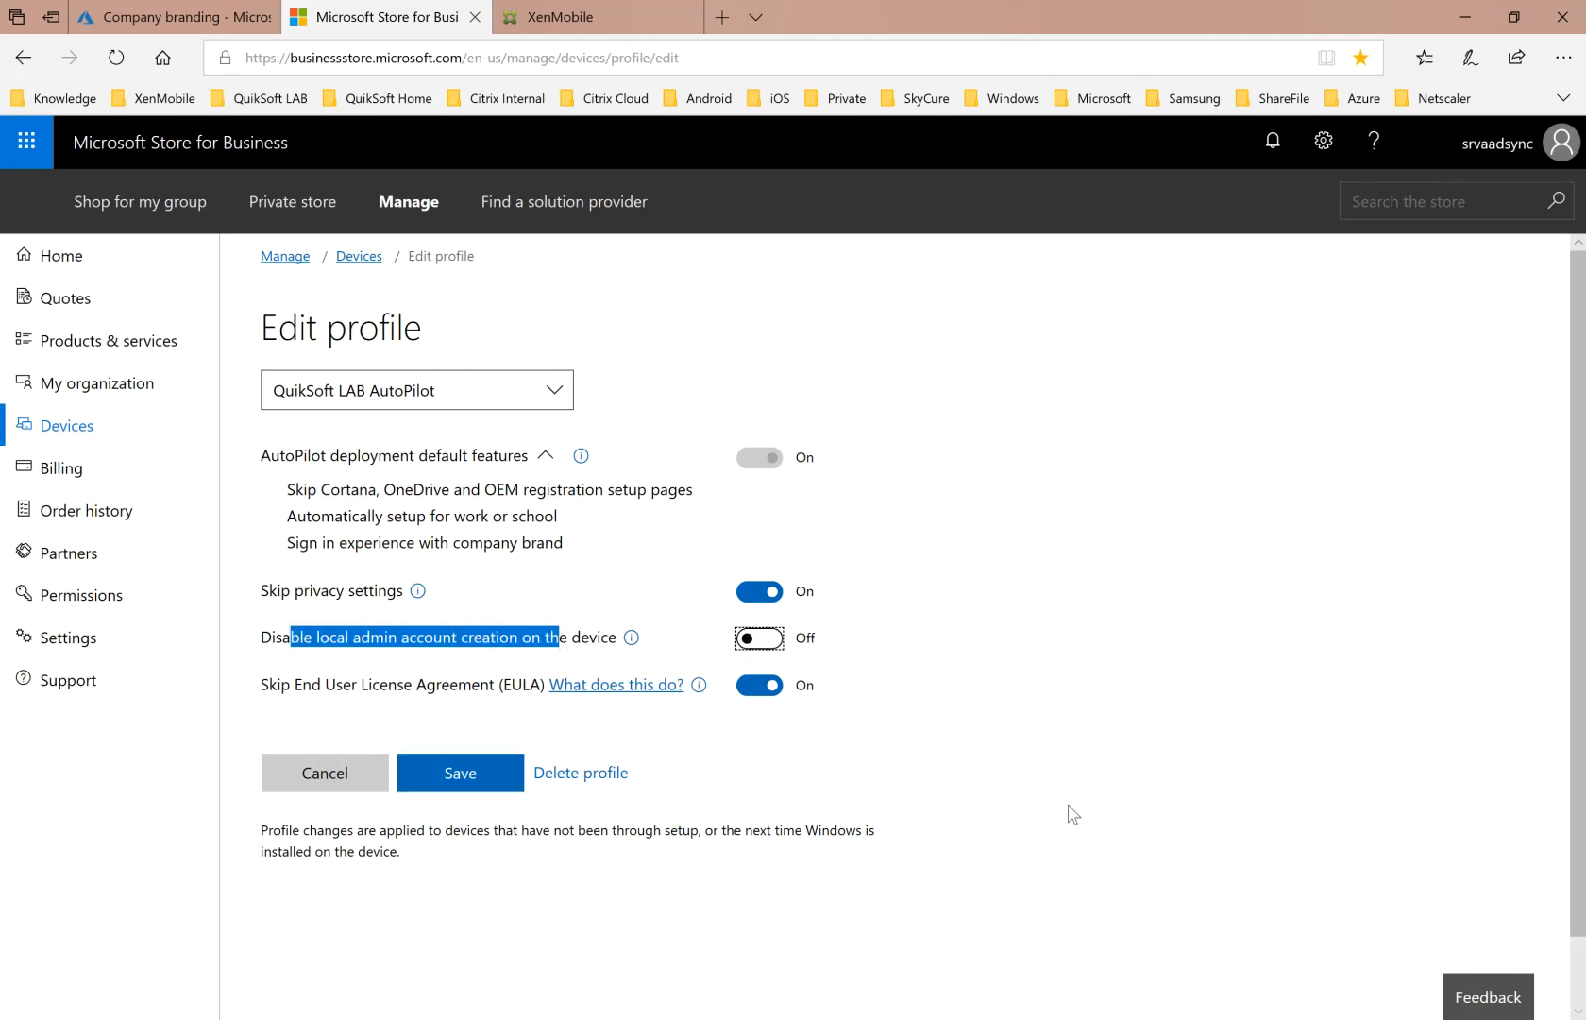
{"action": "left_click", "coordinate": [771, 642]}
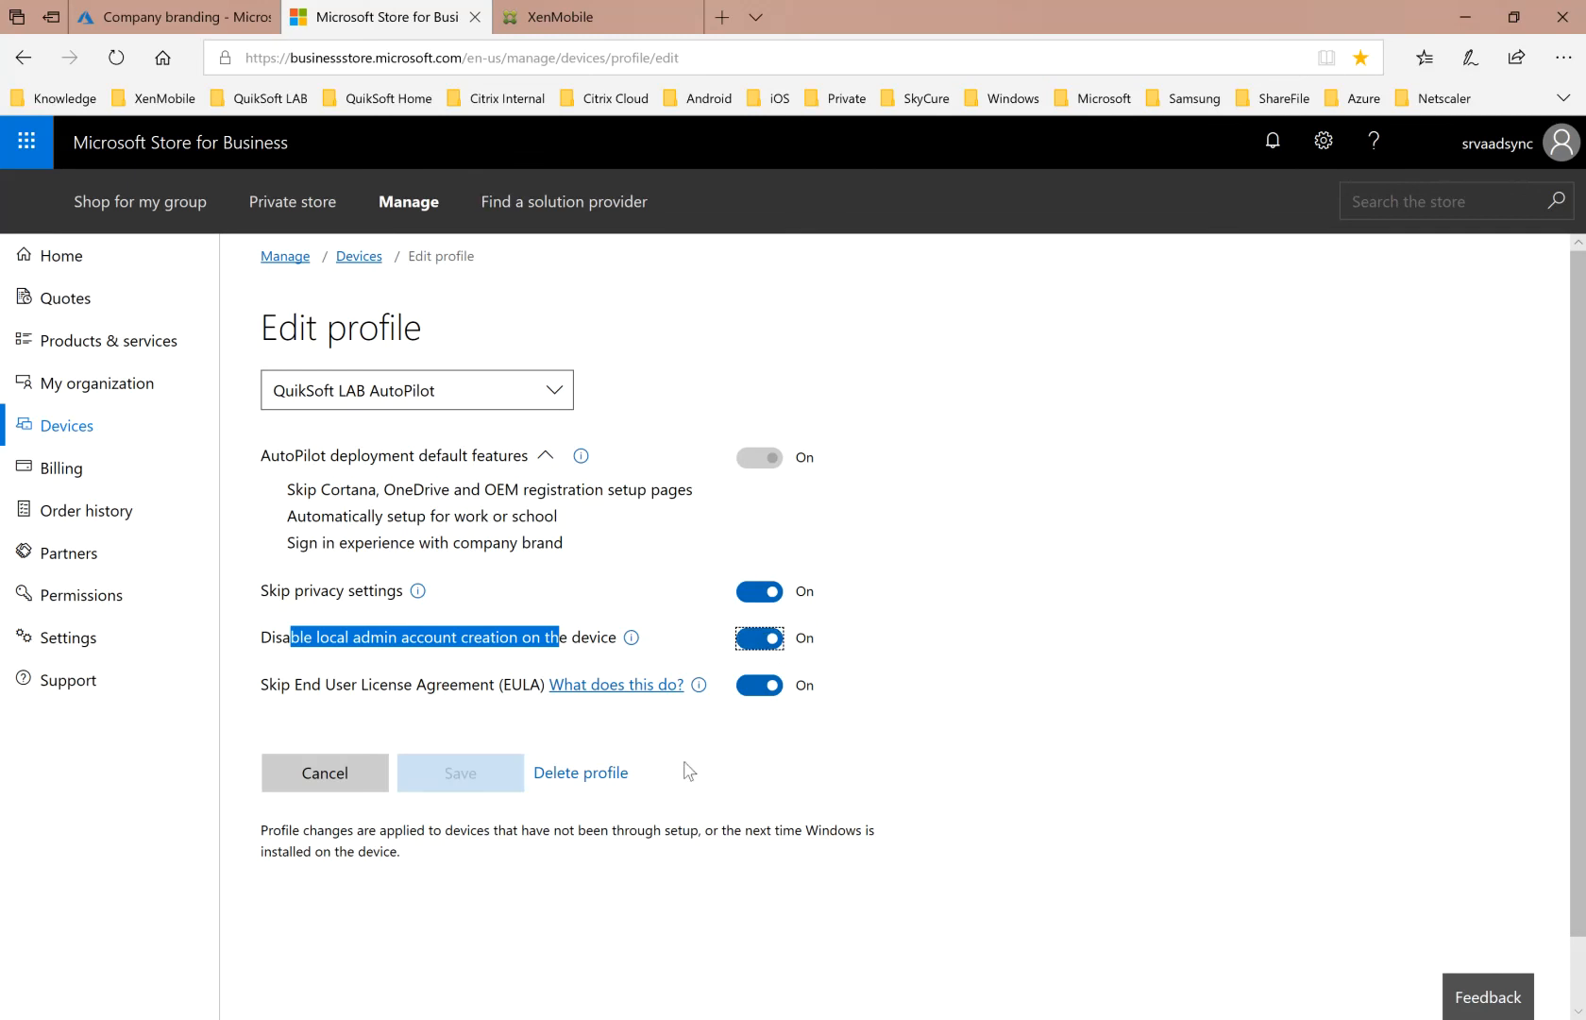
{"action": "left_click", "coordinate": [357, 258]}
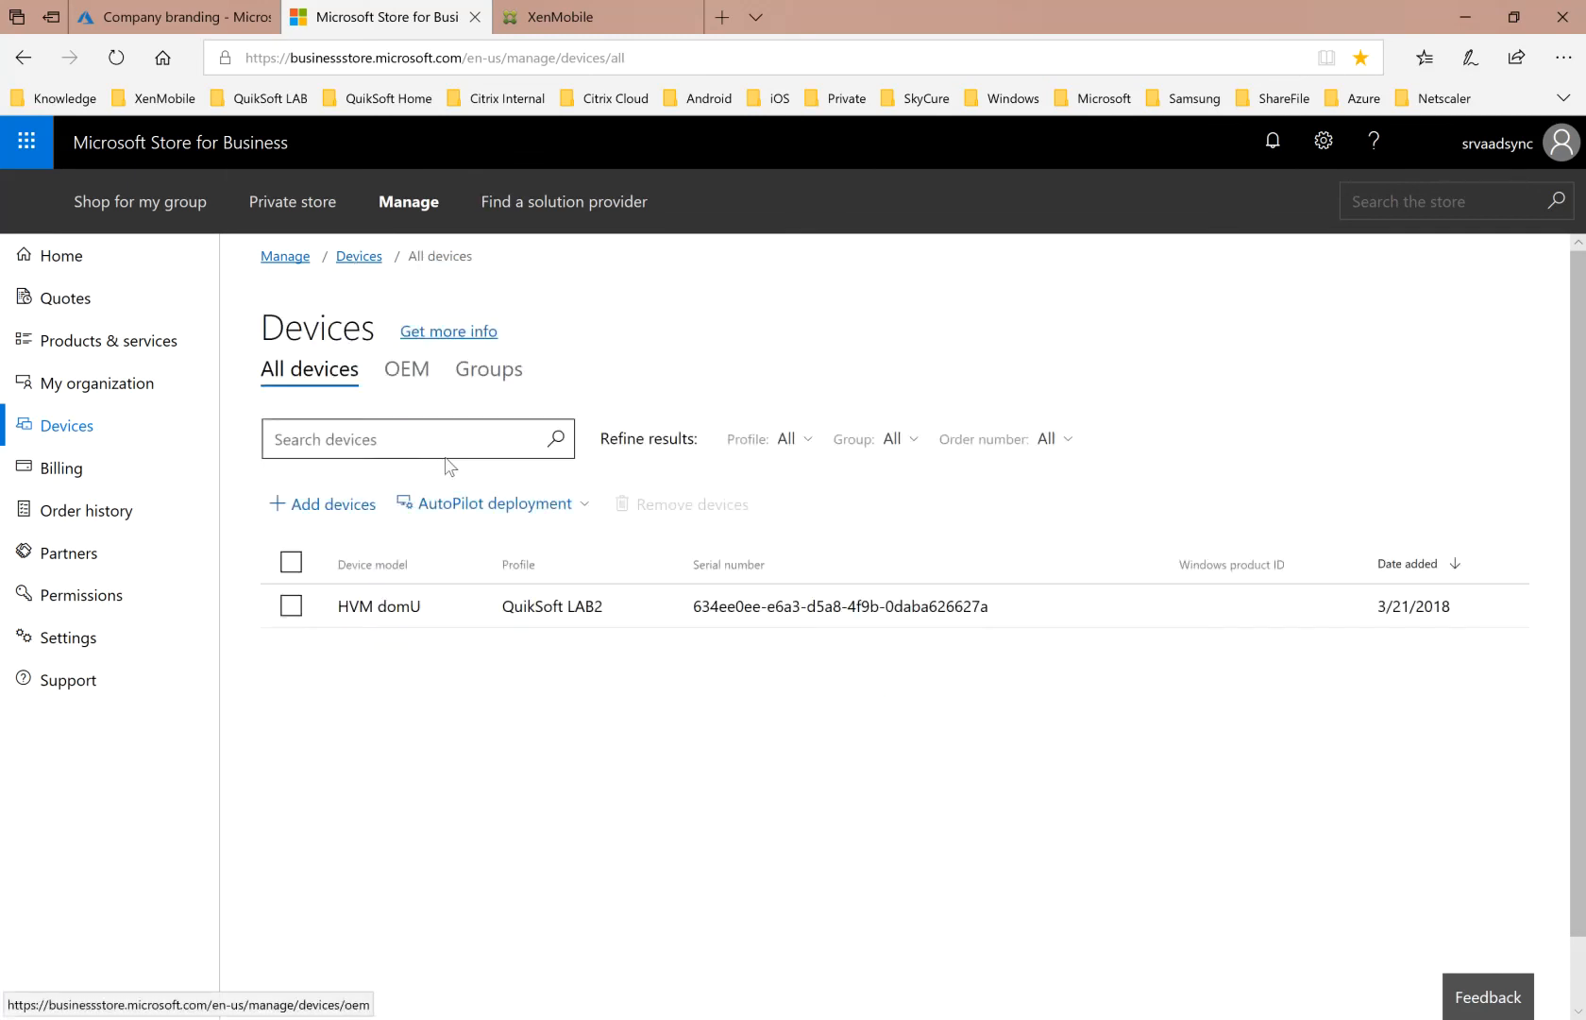
{"action": "left_click", "coordinate": [317, 503]}
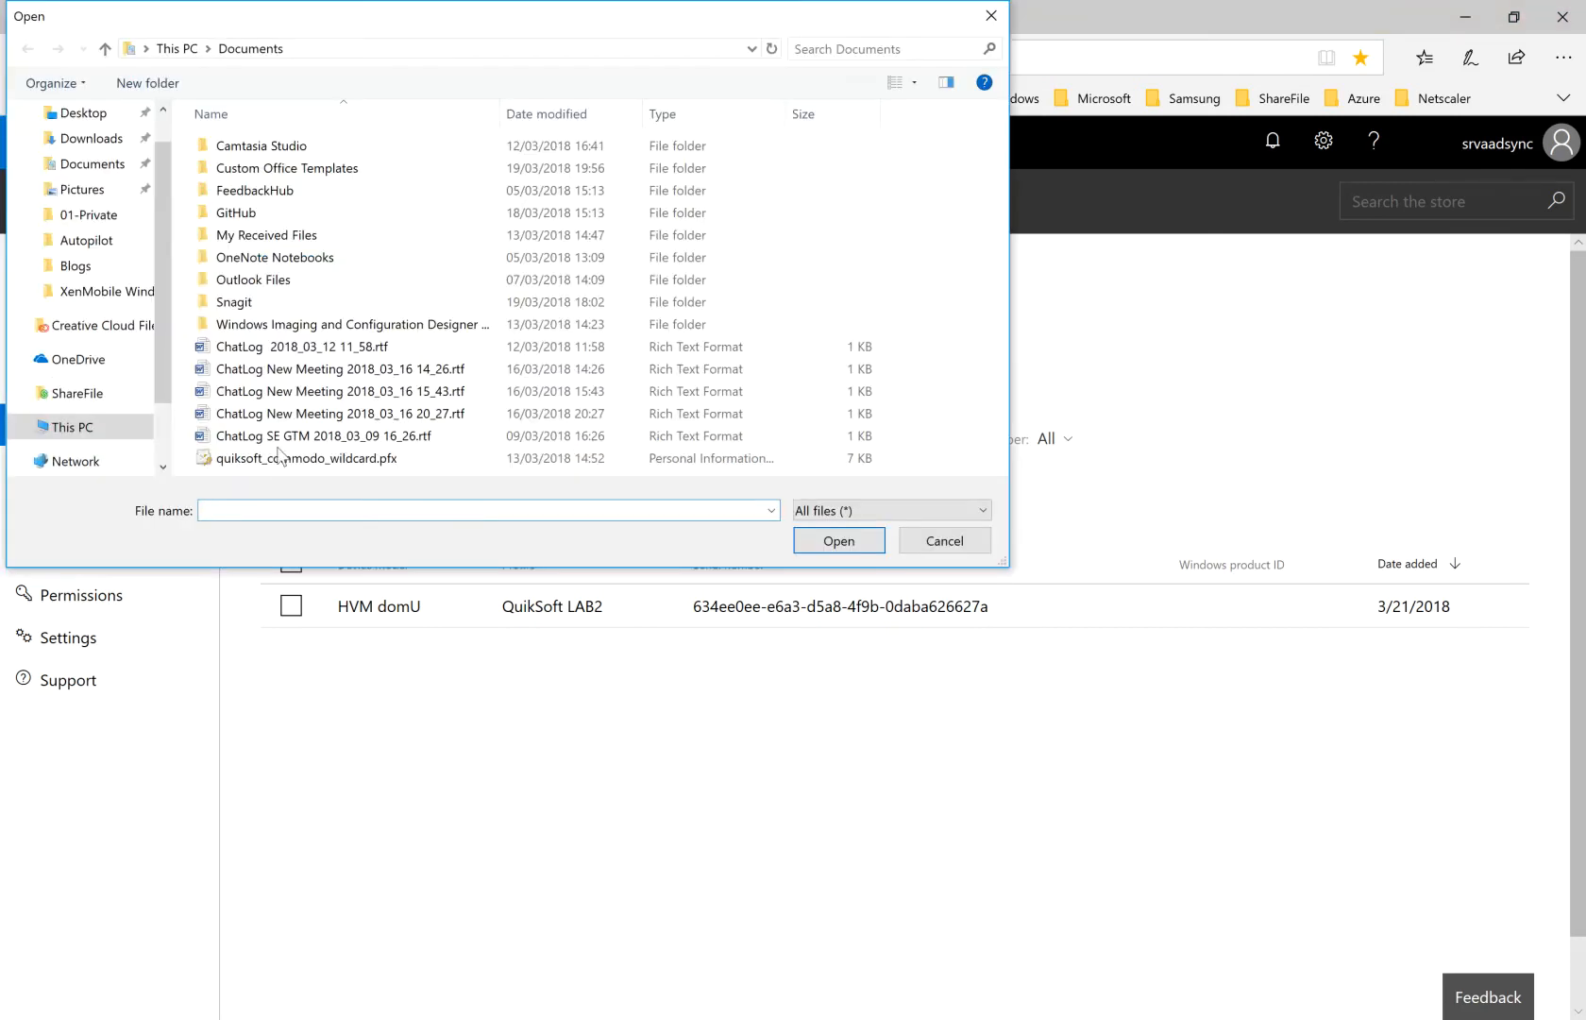
Step: Point the Open dialog at \\10.0.0.31\c$ and sign in with the administrator account's credentials
{"action": "left_click", "coordinate": [365, 48]}
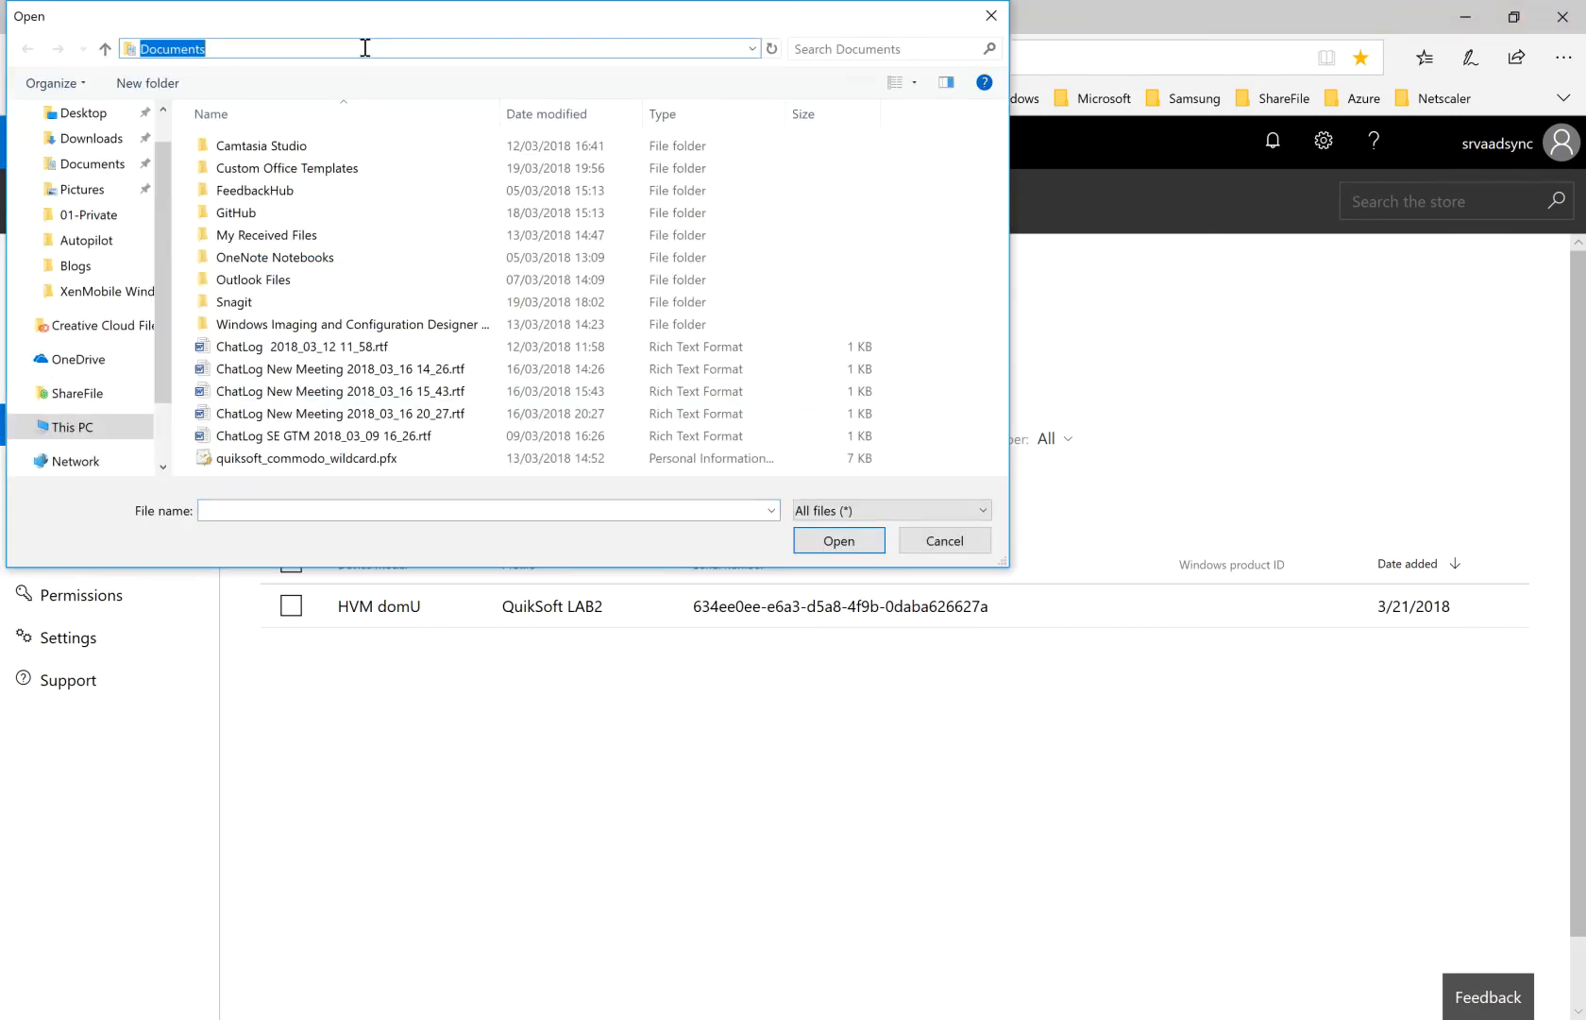
{"action": "type", "text": "\\\\10.0.0.31\\c$"}
{"action": "key", "text": "Return"}
{"action": "left_click", "coordinate": [393, 49]}
{"action": "key", "text": "Return"}
{"action": "type", "text": "adminis"}
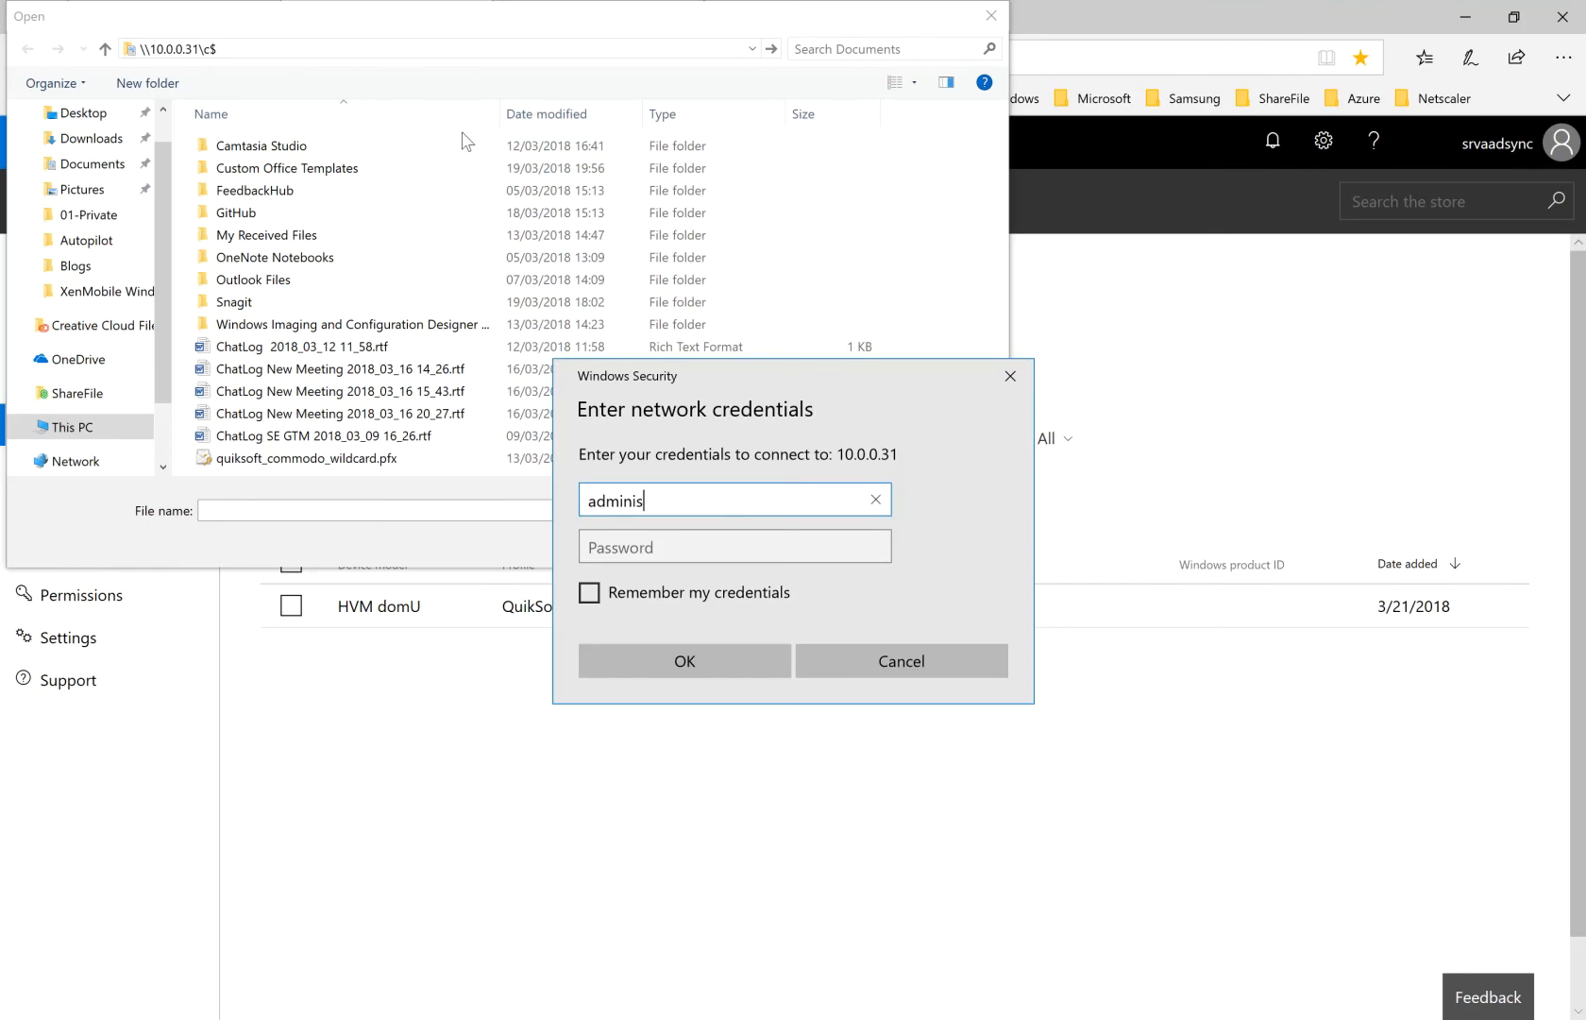
{"action": "type", "text": "trator"}
{"action": "key", "text": "Tab"}
{"action": "type", "text": "****"}
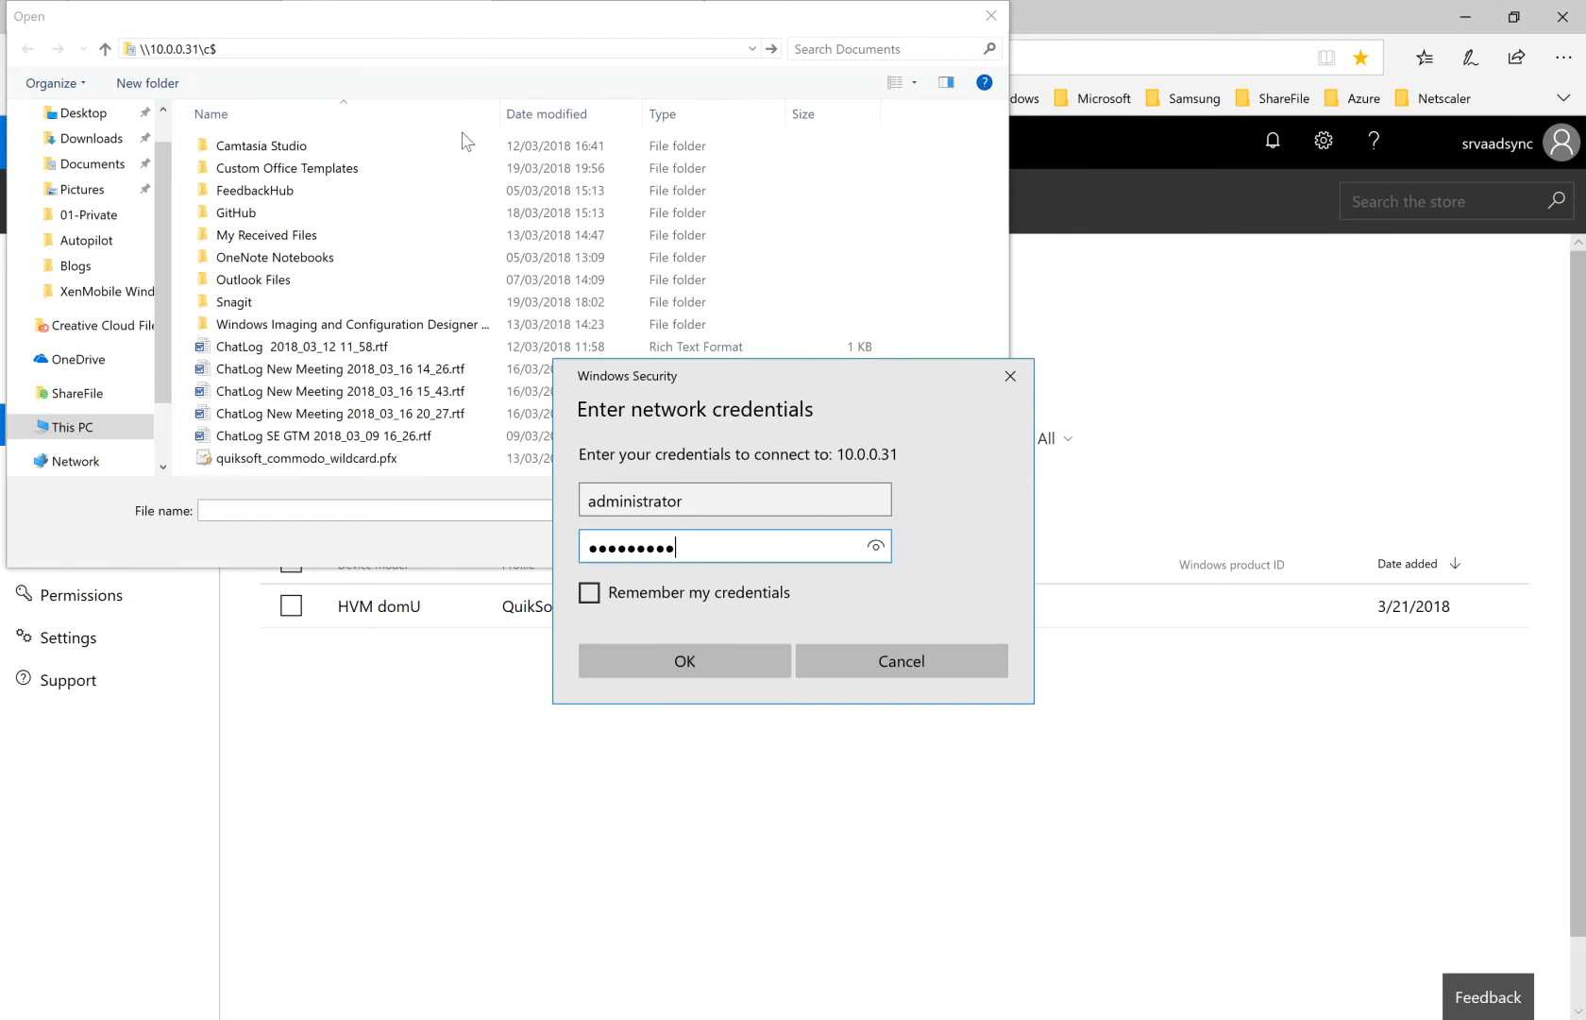
{"action": "key", "text": "Return"}
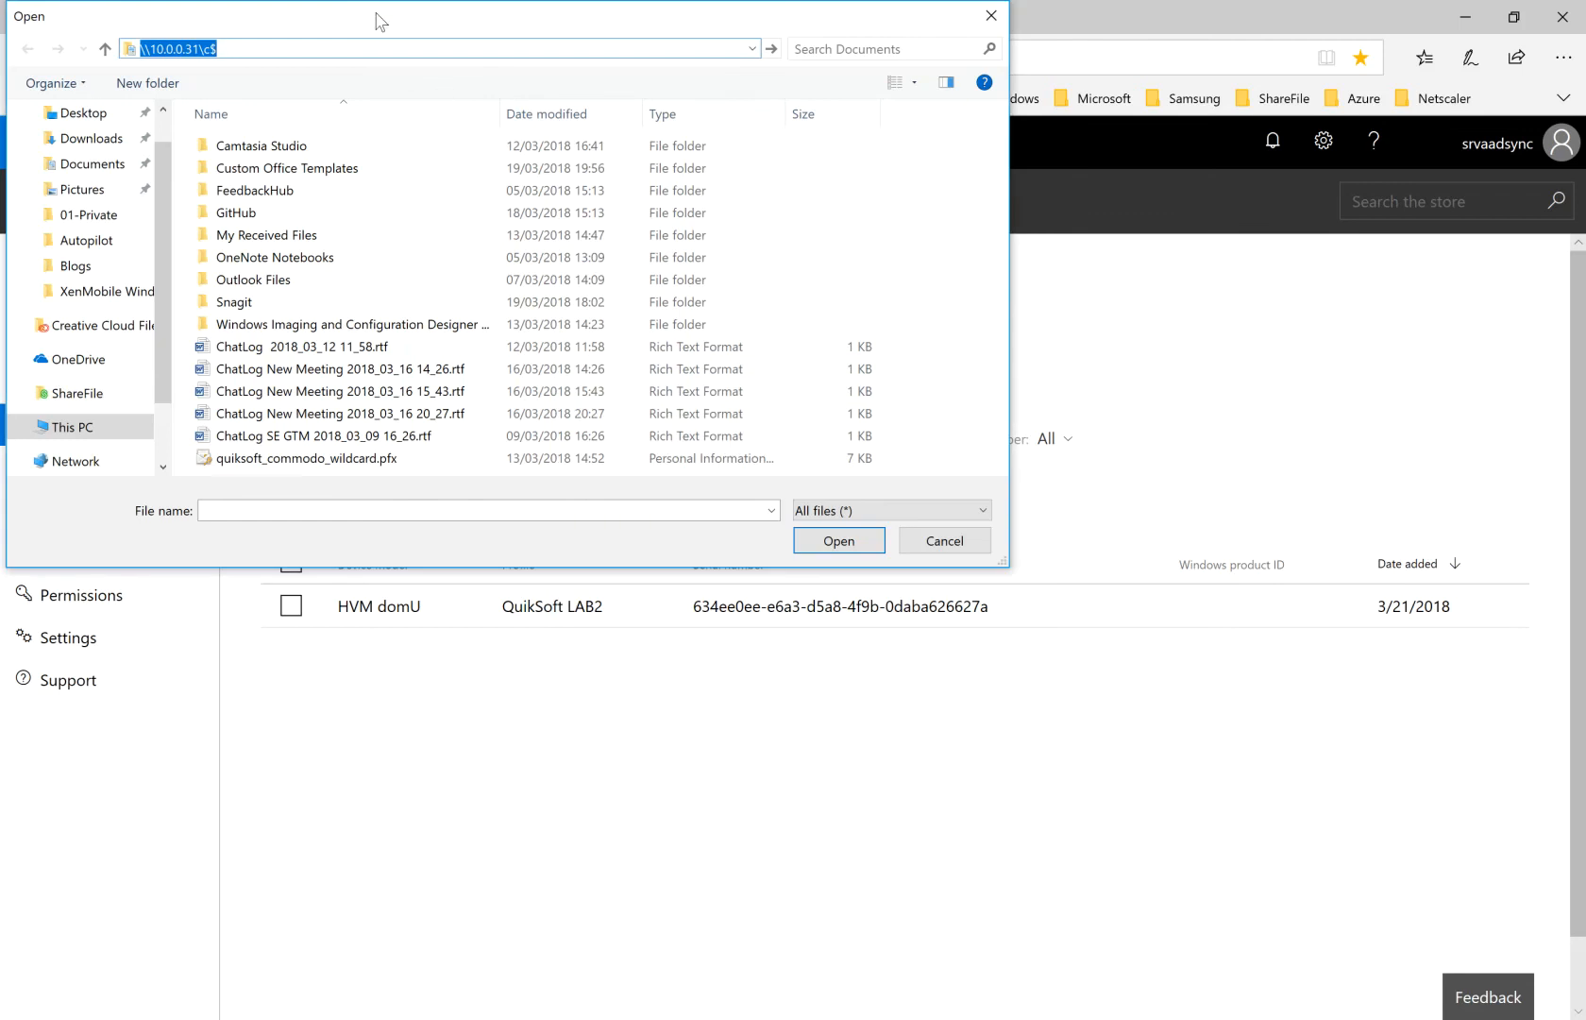
Step: Reopen the \\10.0.0.31\c$ share and pick TMP\Autopilot\AutoPilotHWID2.csv for import
{"action": "left_click_drag", "start_coordinate": [375, 20], "coordinate": [651, 163]}
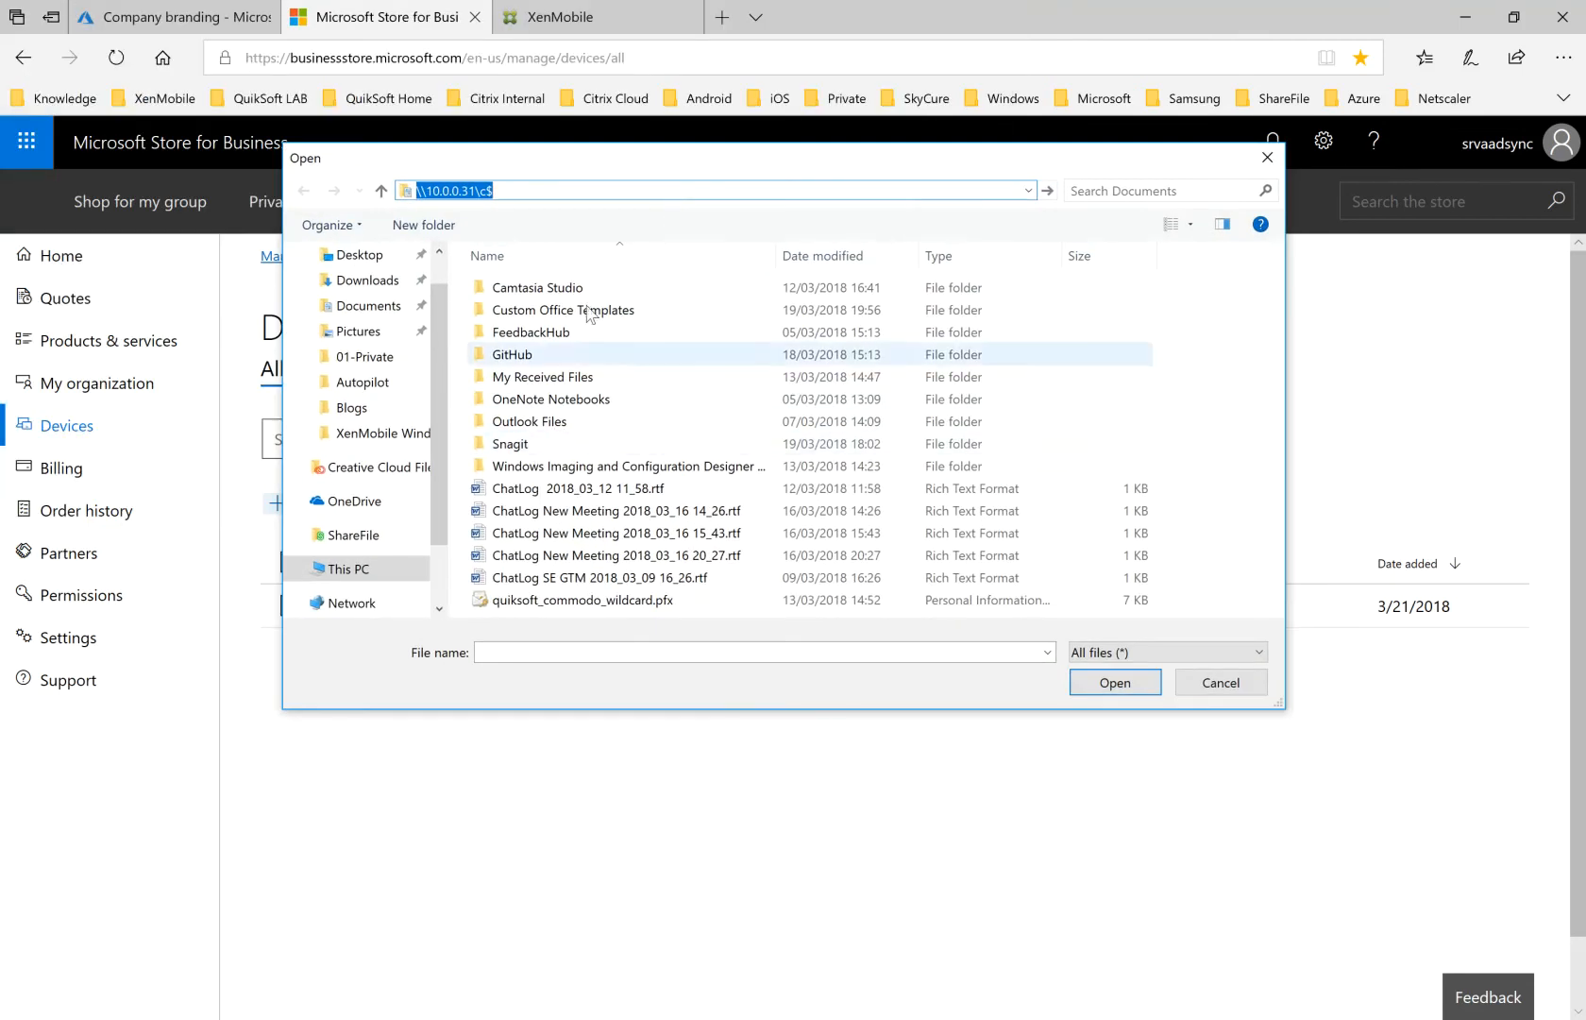
{"action": "left_click_drag", "start_coordinate": [648, 166], "coordinate": [621, 167]}
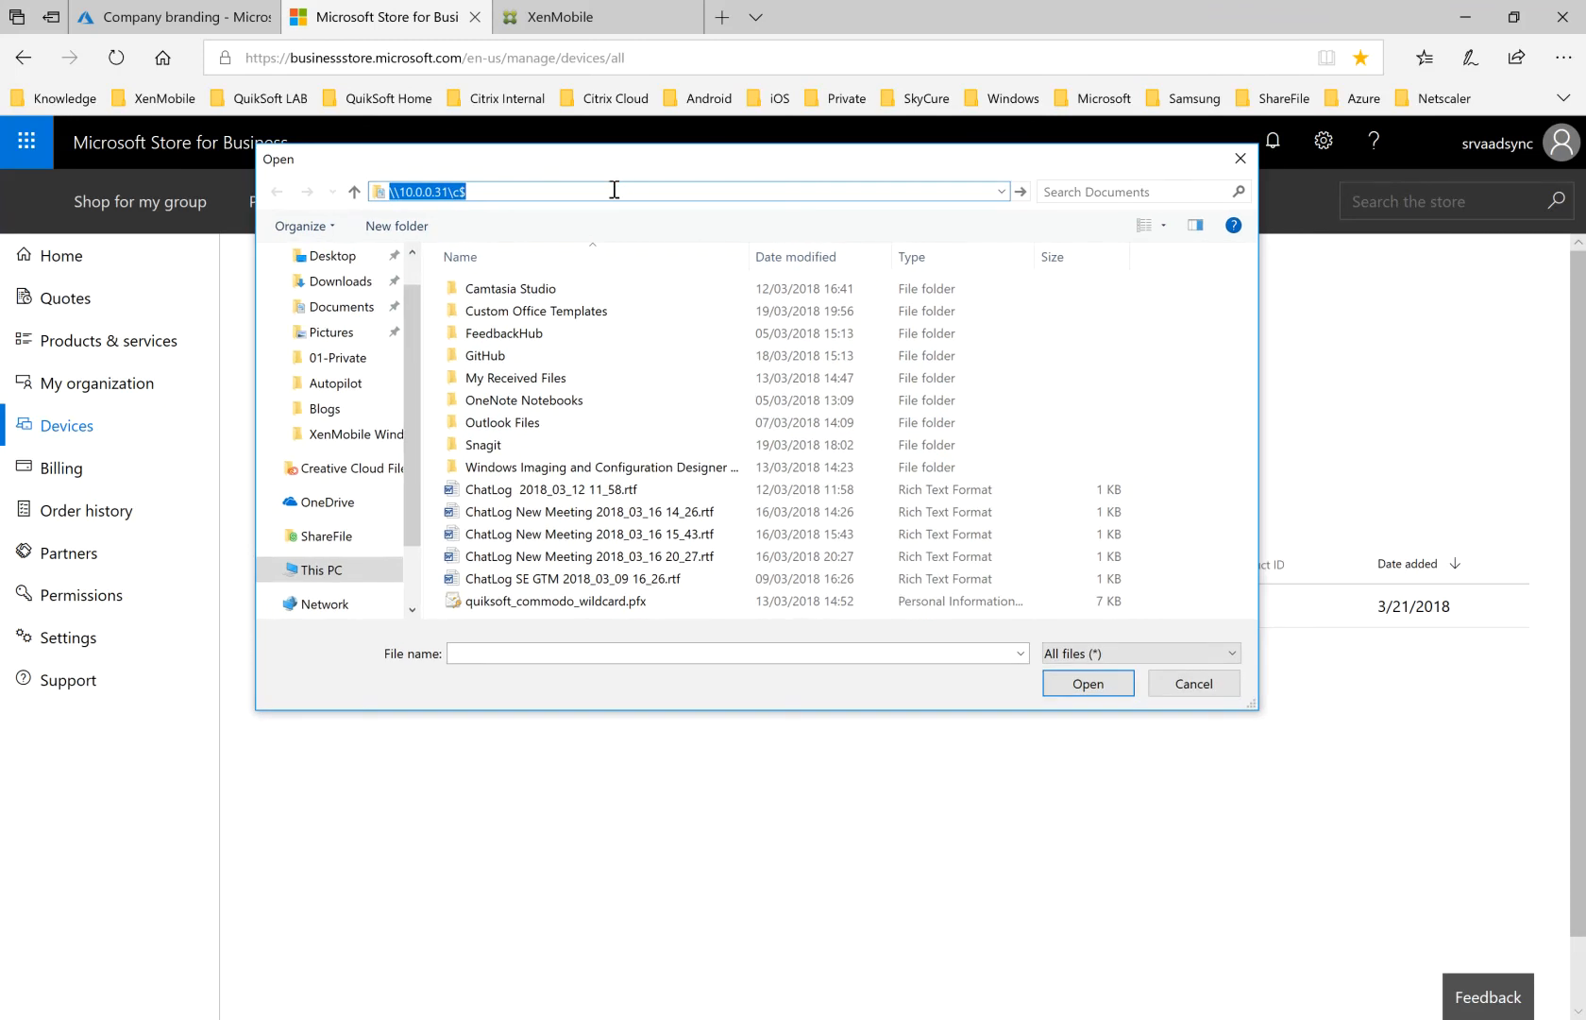
{"action": "left_click", "coordinate": [957, 552]}
{"action": "left_click", "coordinate": [566, 192]}
{"action": "key", "text": "Return"}
{"action": "double_click", "coordinate": [480, 445]}
{"action": "double_click", "coordinate": [512, 289]}
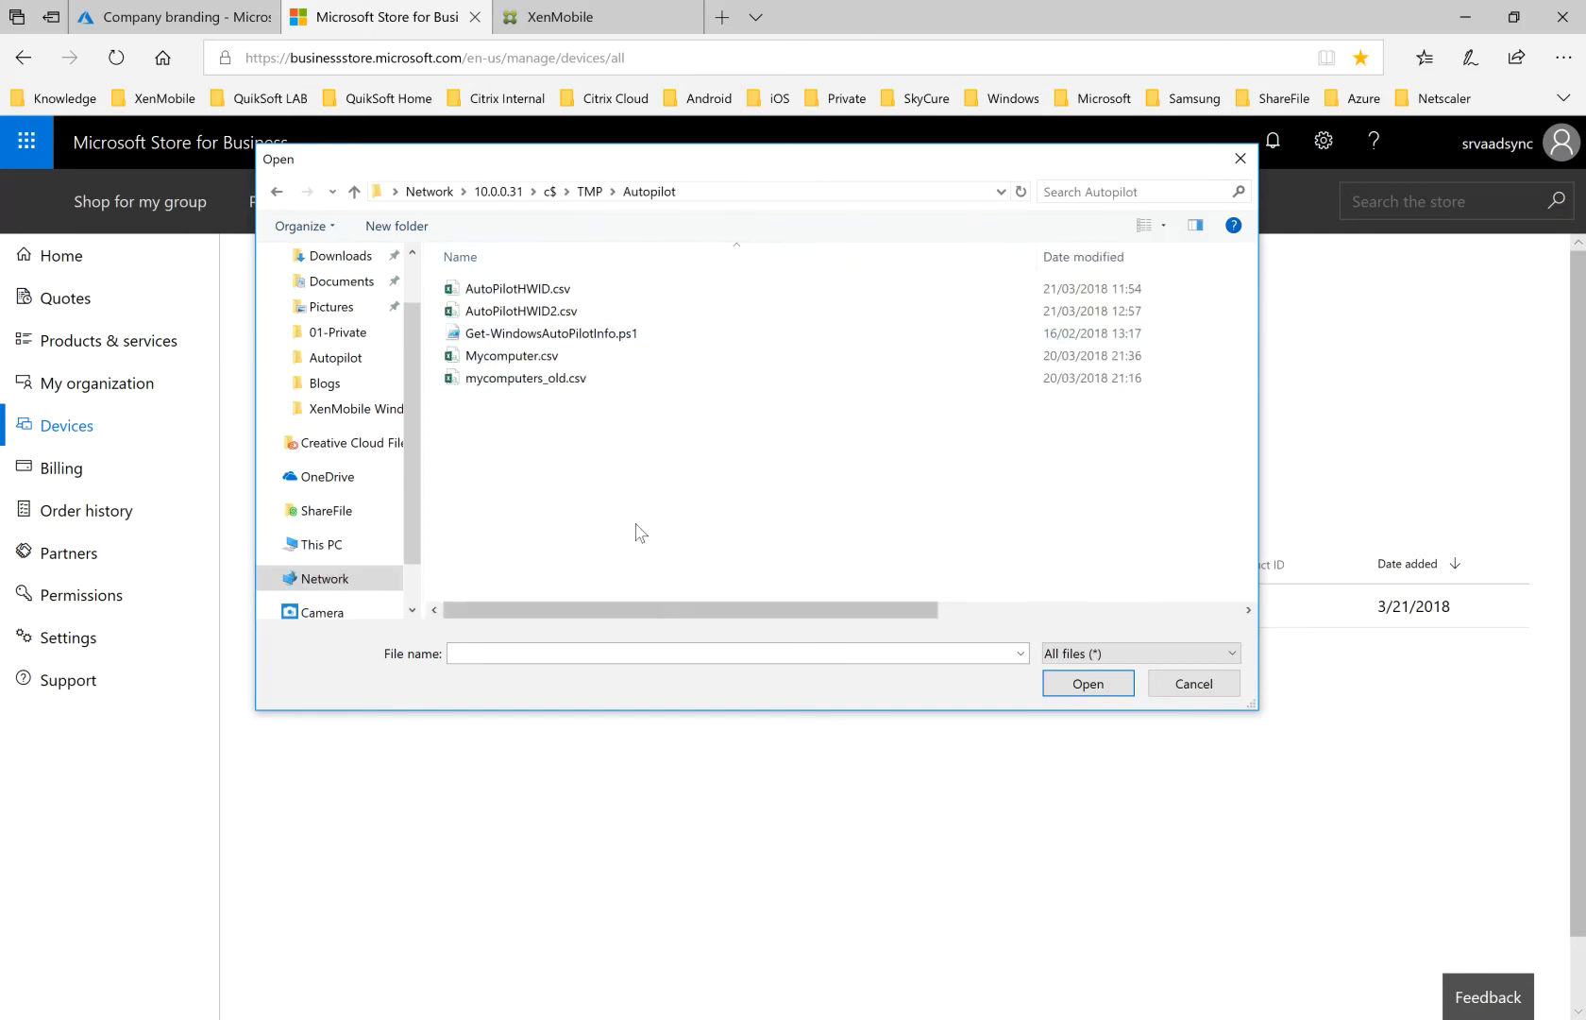
{"action": "double_click", "coordinate": [567, 311]}
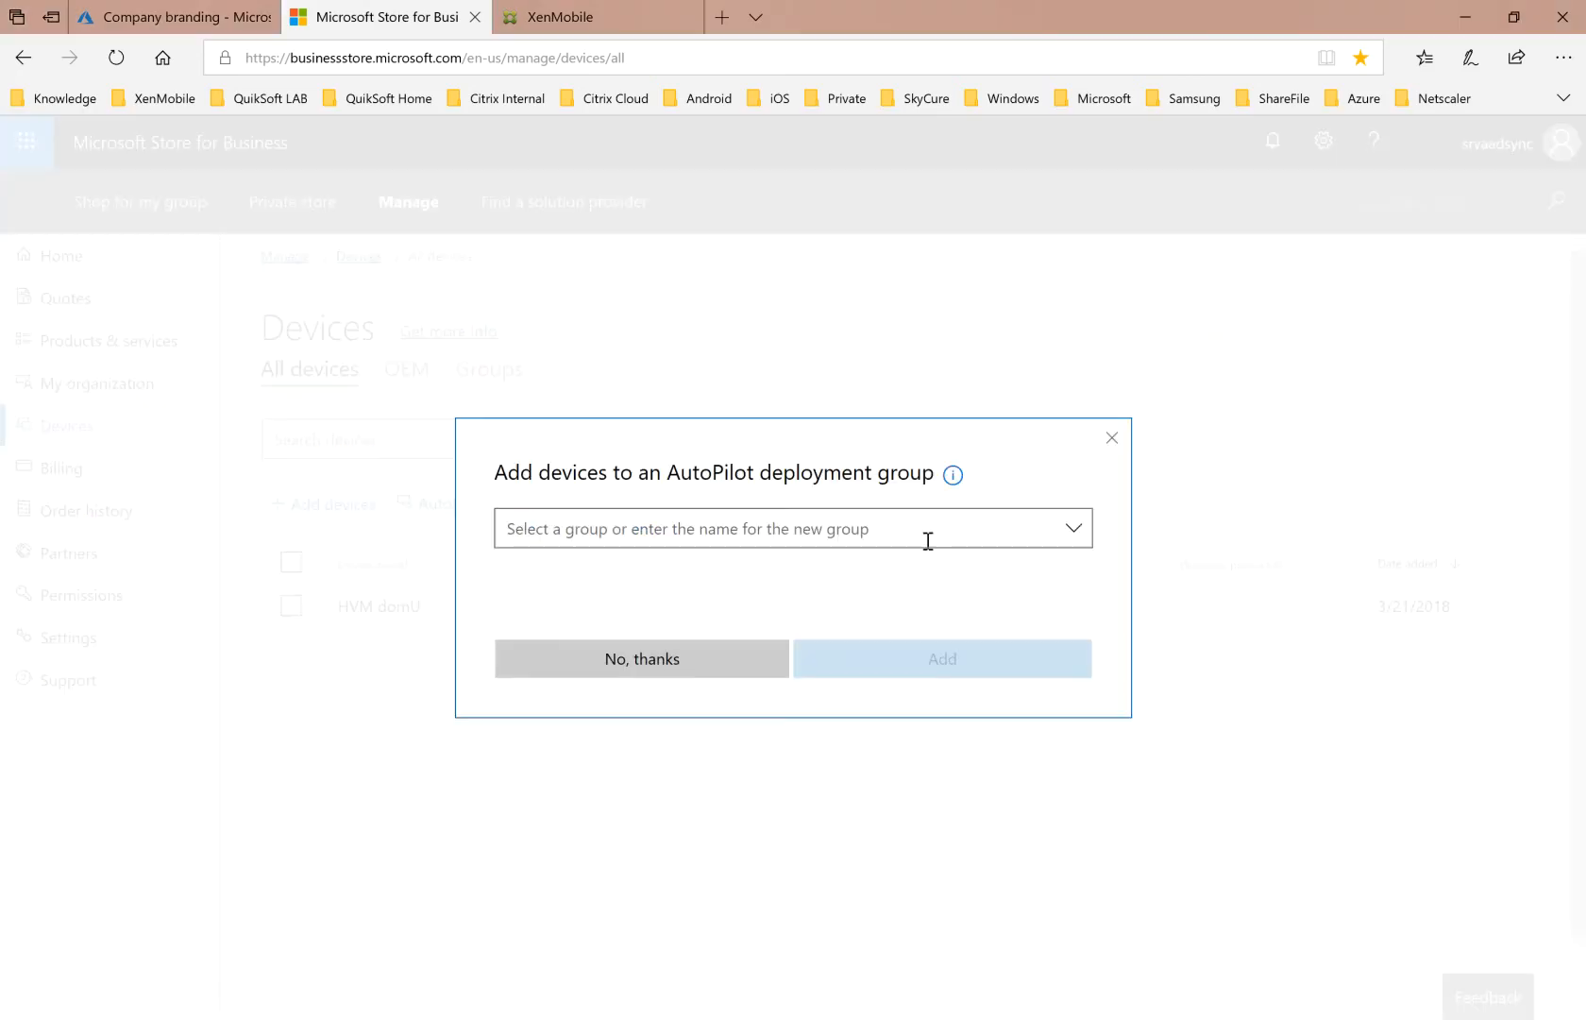
Step: Add the imported device to the QuikSoft deployment group
{"action": "left_click", "coordinate": [1071, 536]}
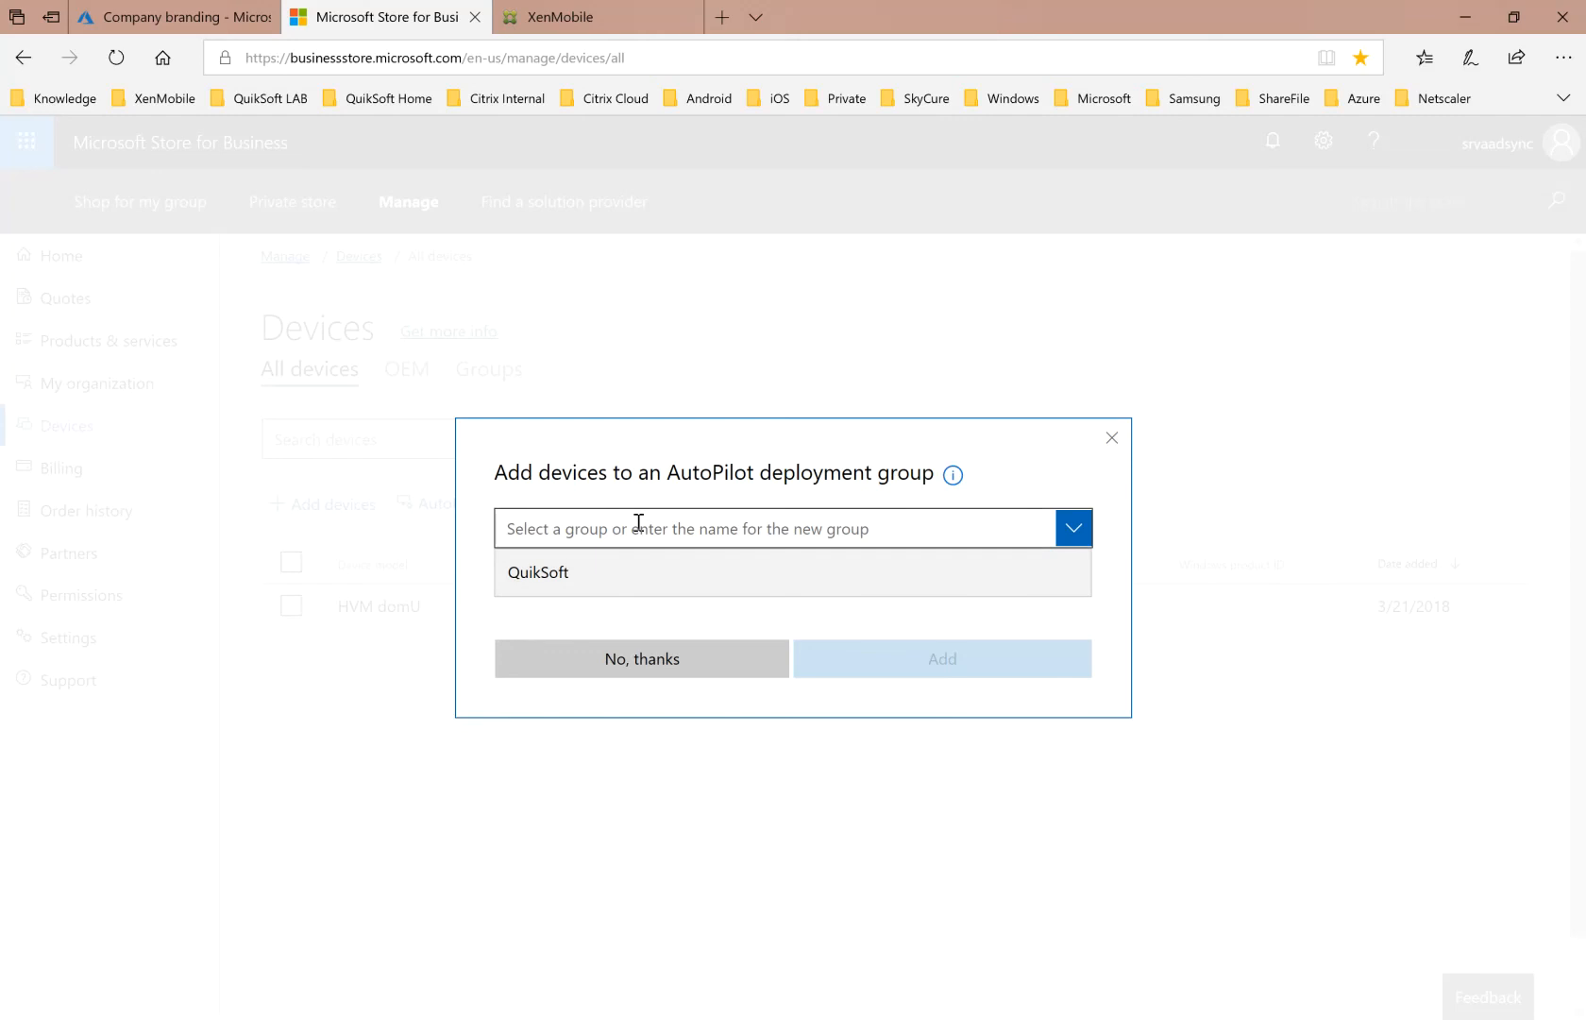
{"action": "left_click", "coordinate": [558, 574]}
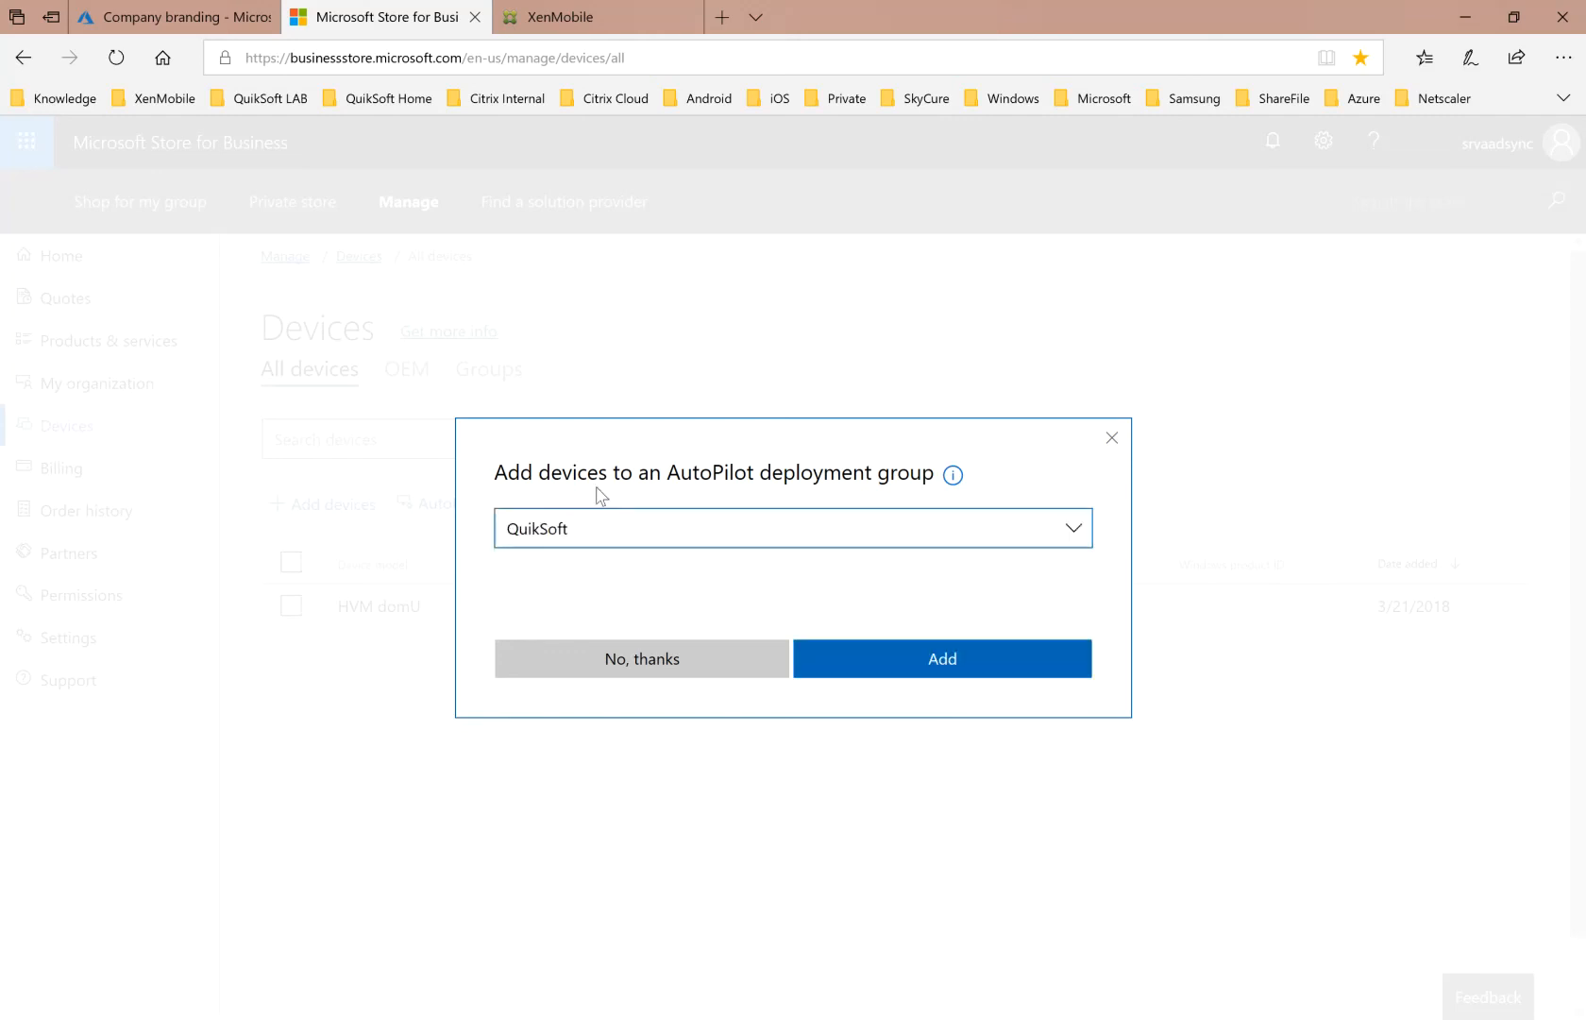
{"action": "left_click", "coordinate": [920, 662]}
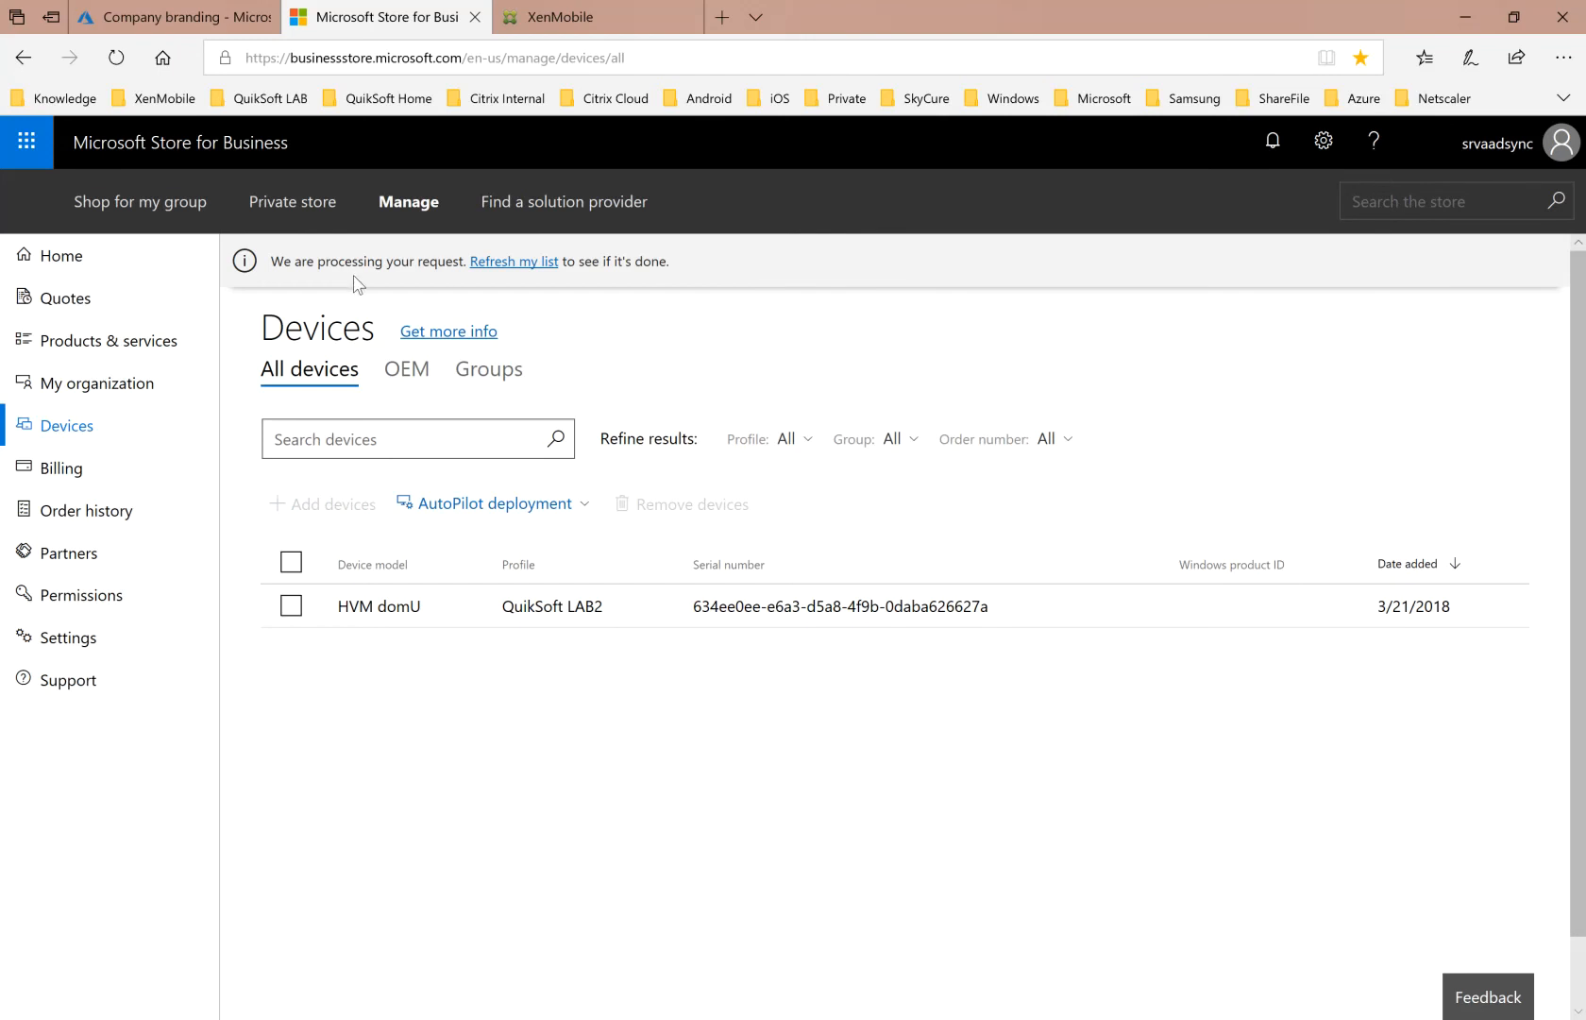
Step: Refresh the device list and download the error details for the 1 failed import
{"action": "left_click", "coordinate": [498, 270]}
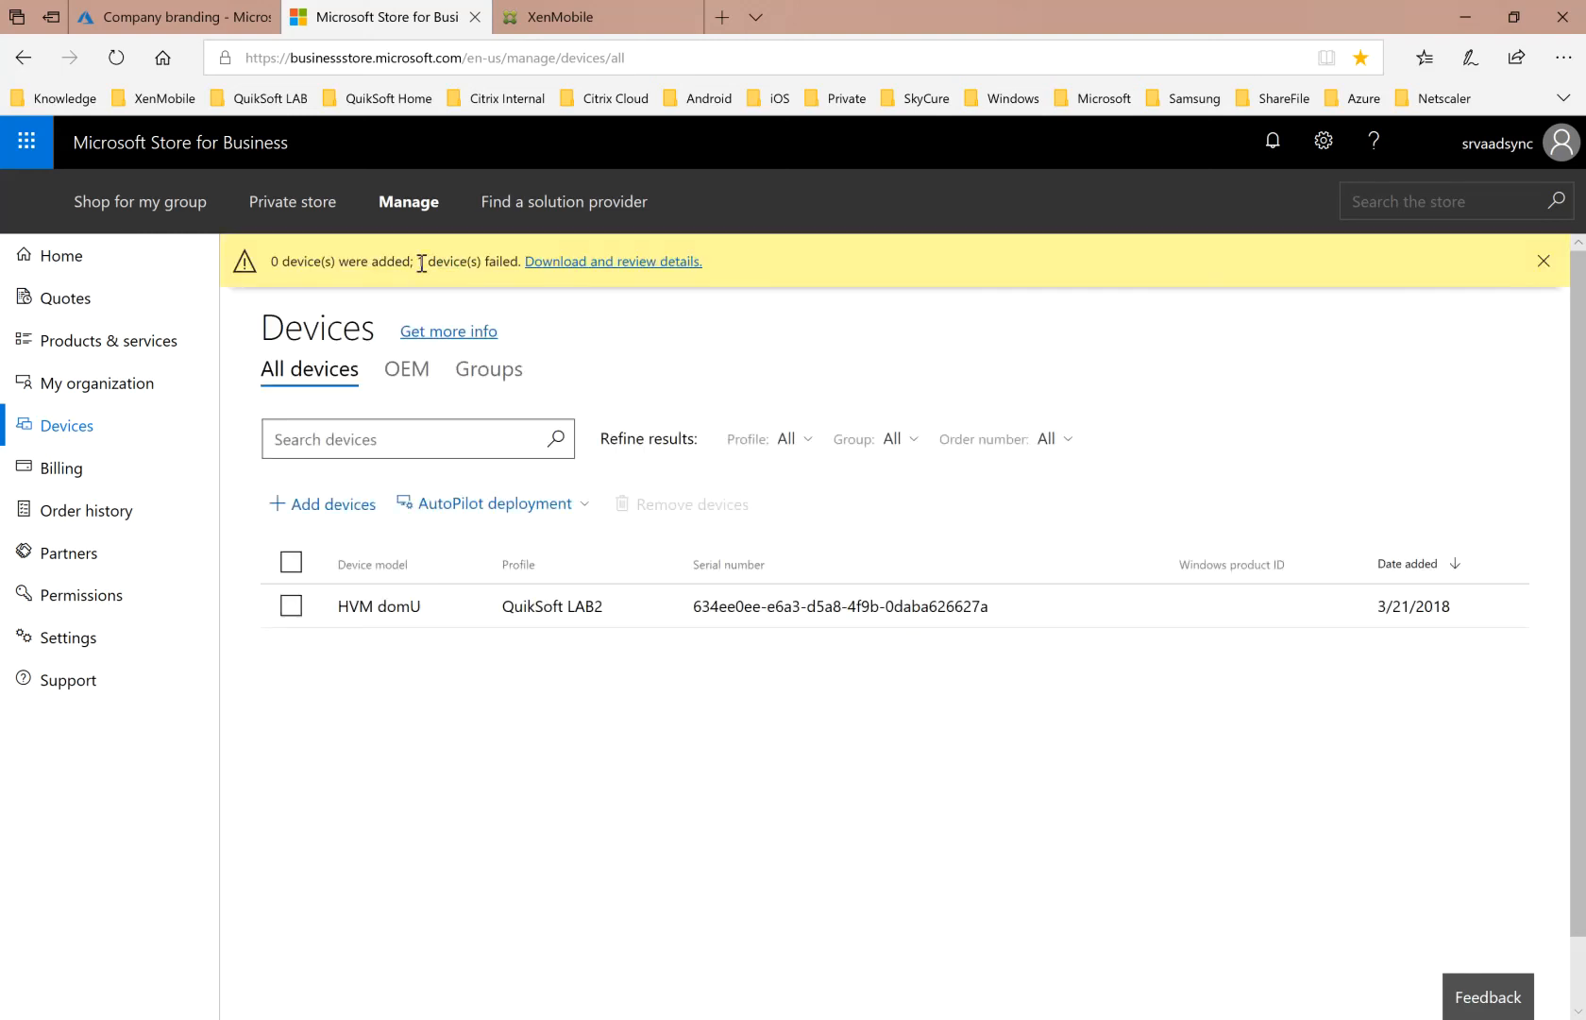
{"action": "left_click_drag", "start_coordinate": [421, 264], "coordinate": [493, 265]}
{"action": "left_click", "coordinate": [576, 261]}
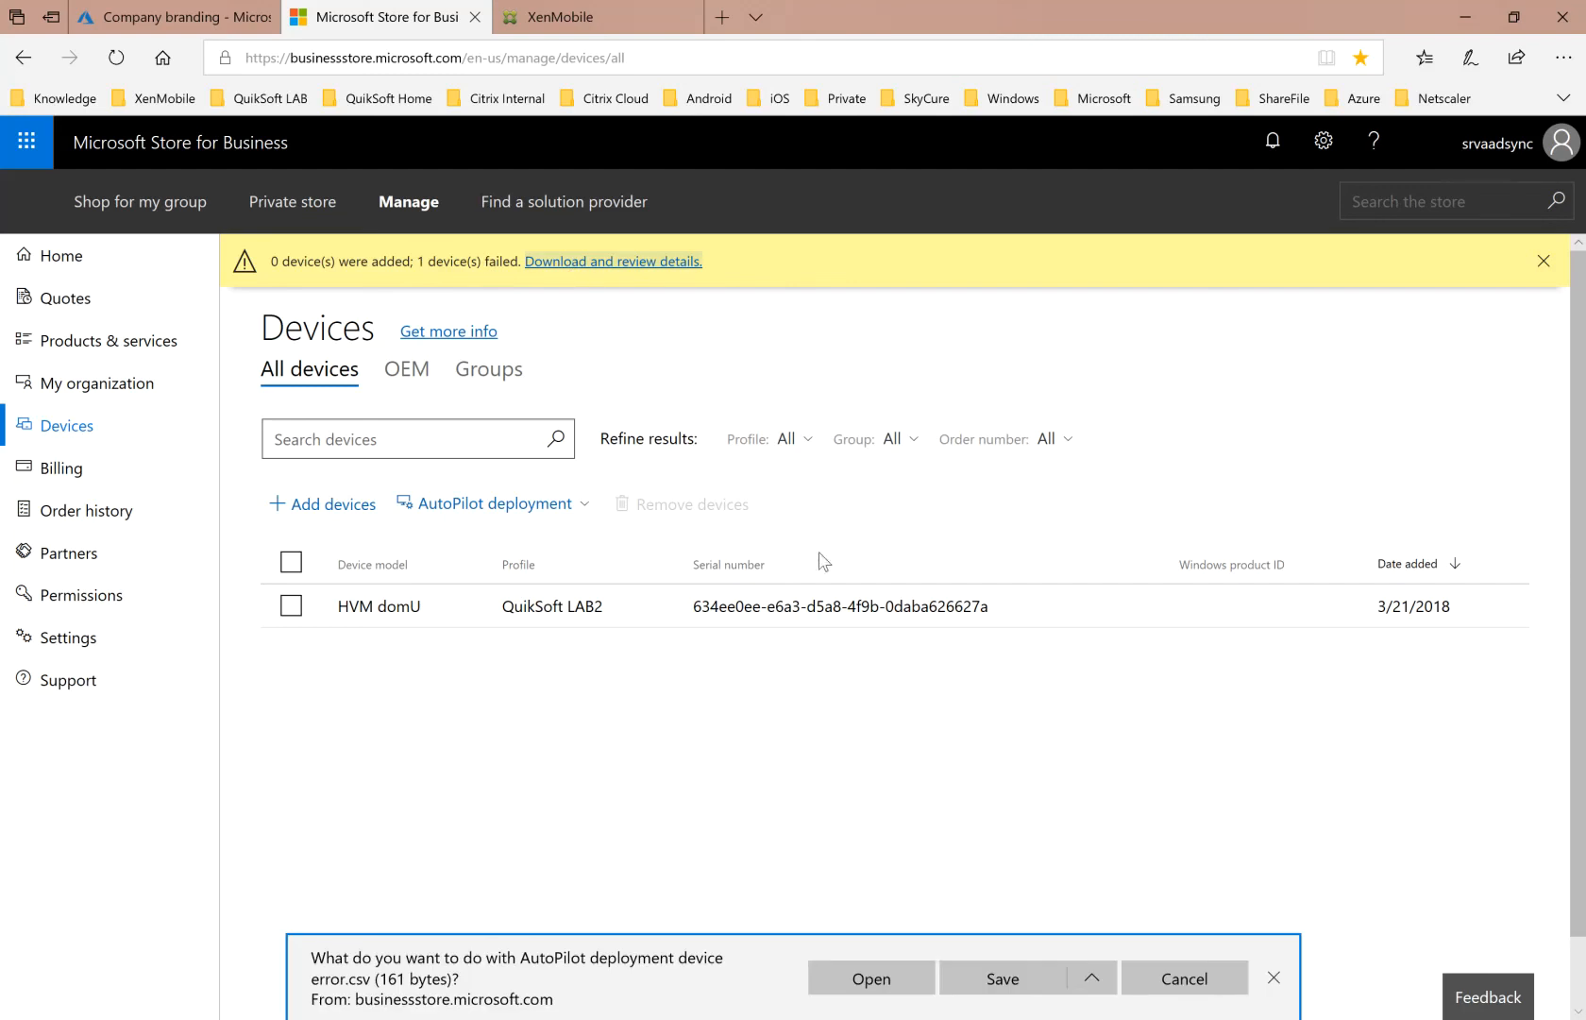
Step: Open the downloaded error CSV in Excel, note error code wadp007, and close it
{"action": "left_click", "coordinate": [896, 991]}
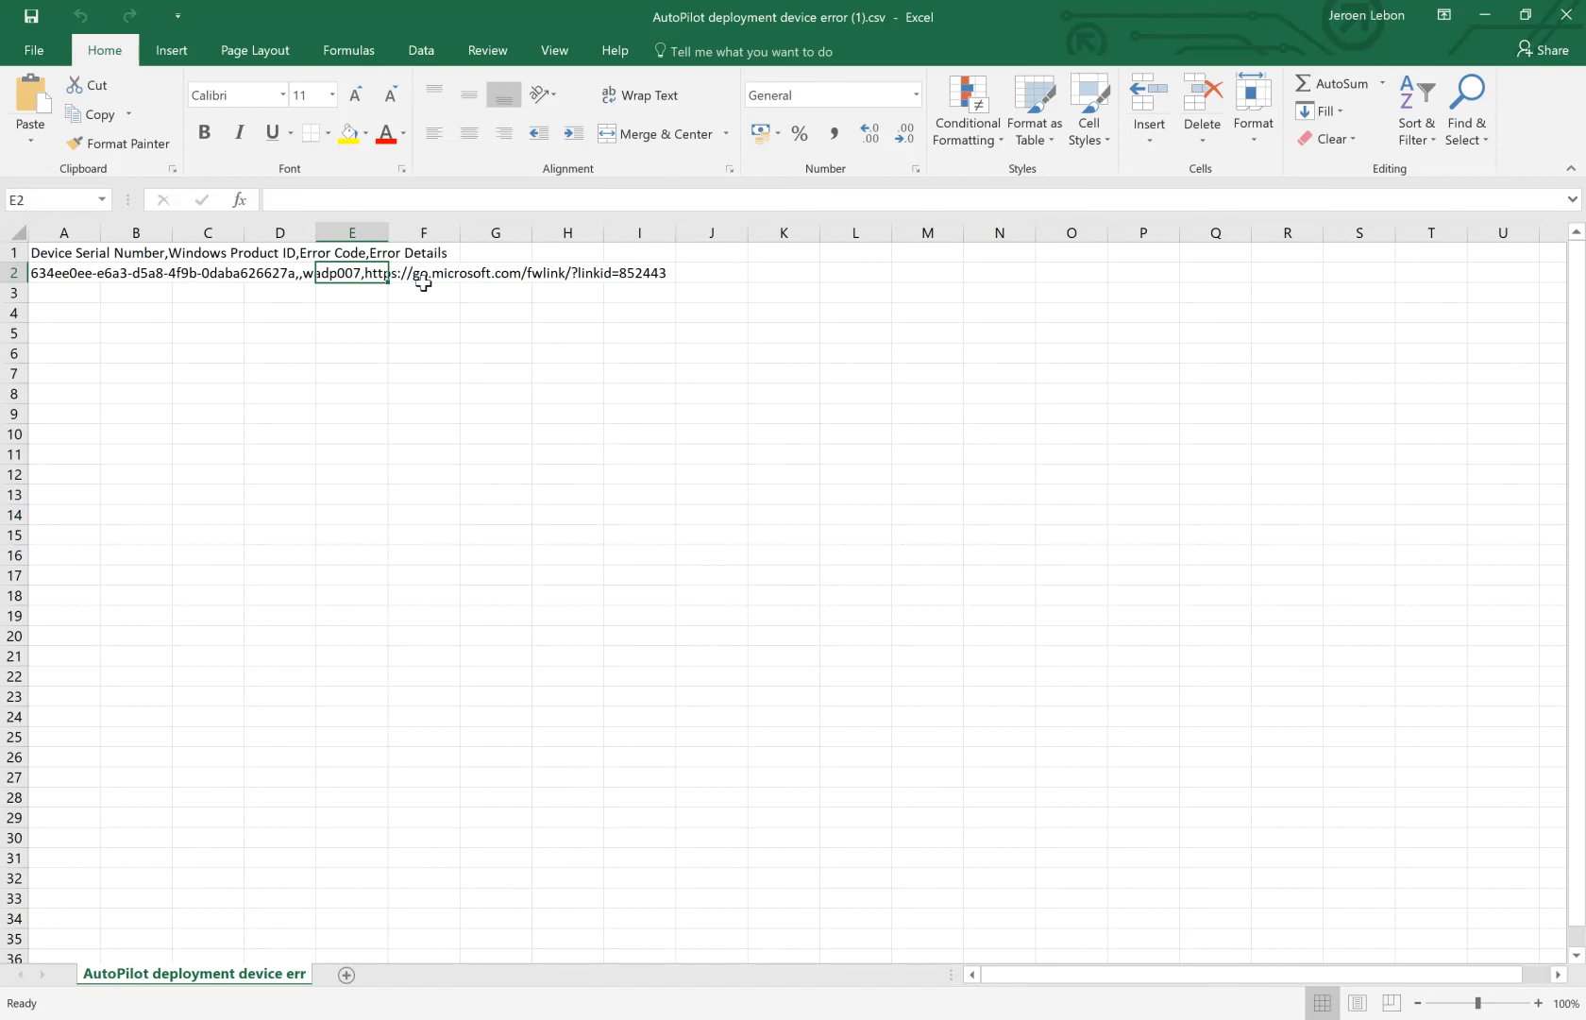
{"action": "left_click", "coordinate": [1562, 14]}
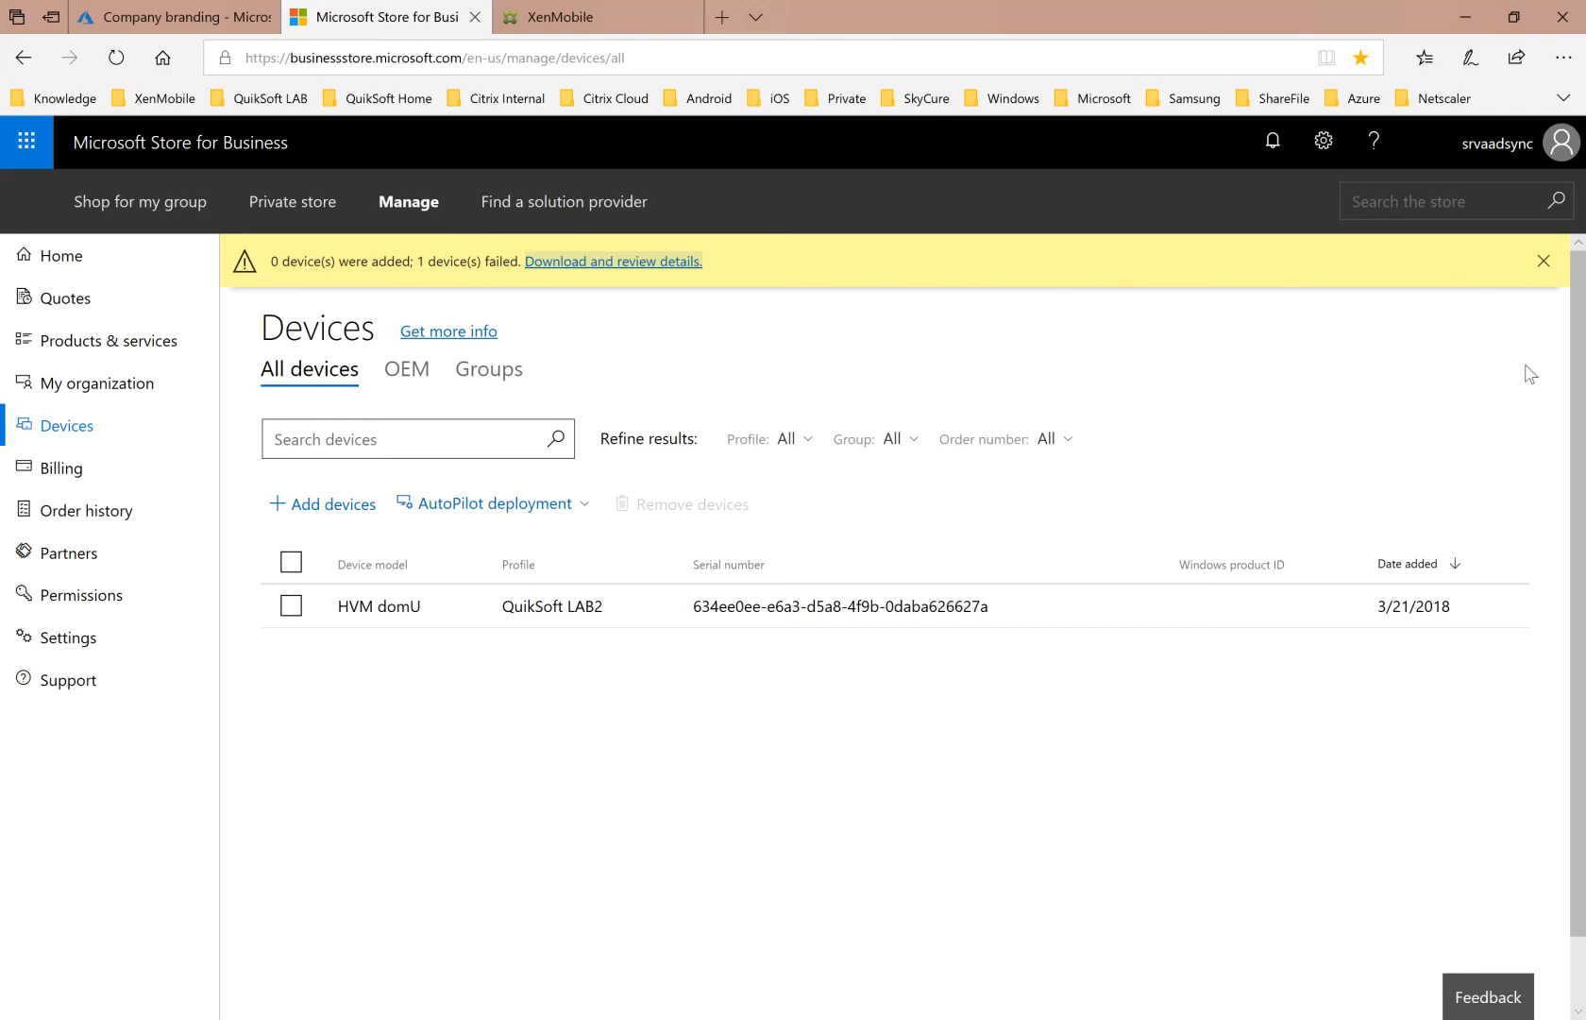
Step: Dismiss the import failure notice, revisit Azure's Company branding page, then switch to the Win10 UEM Demo 03 console
{"action": "left_click", "coordinate": [1544, 261]}
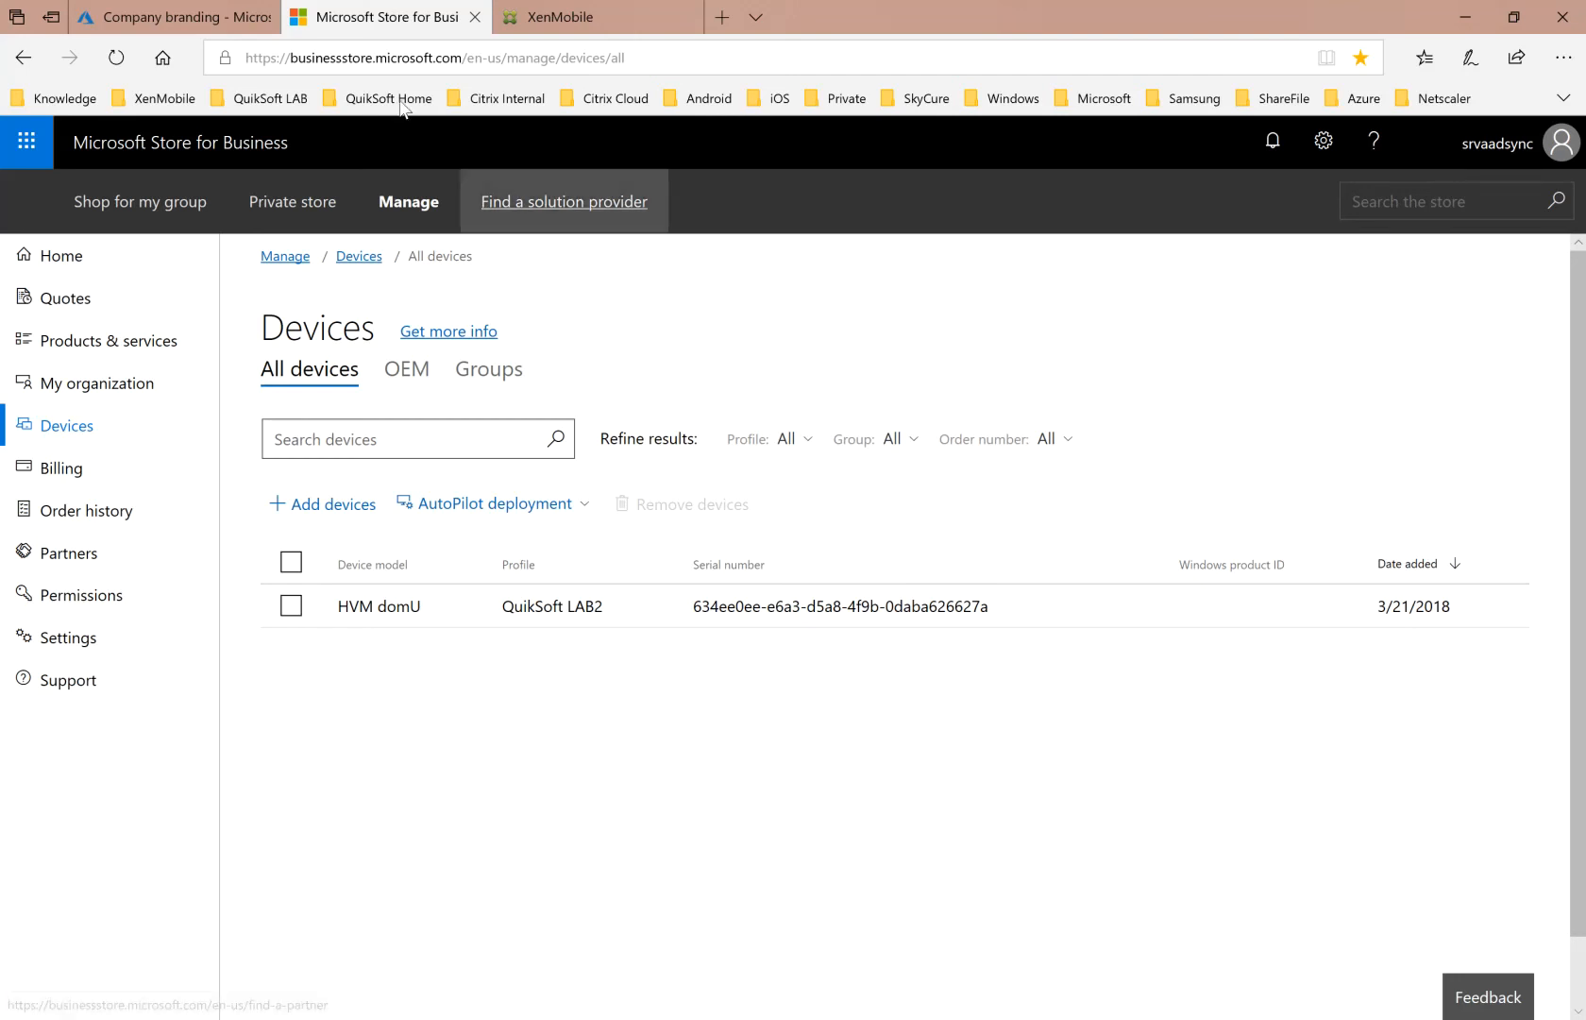
{"action": "left_click", "coordinate": [170, 16]}
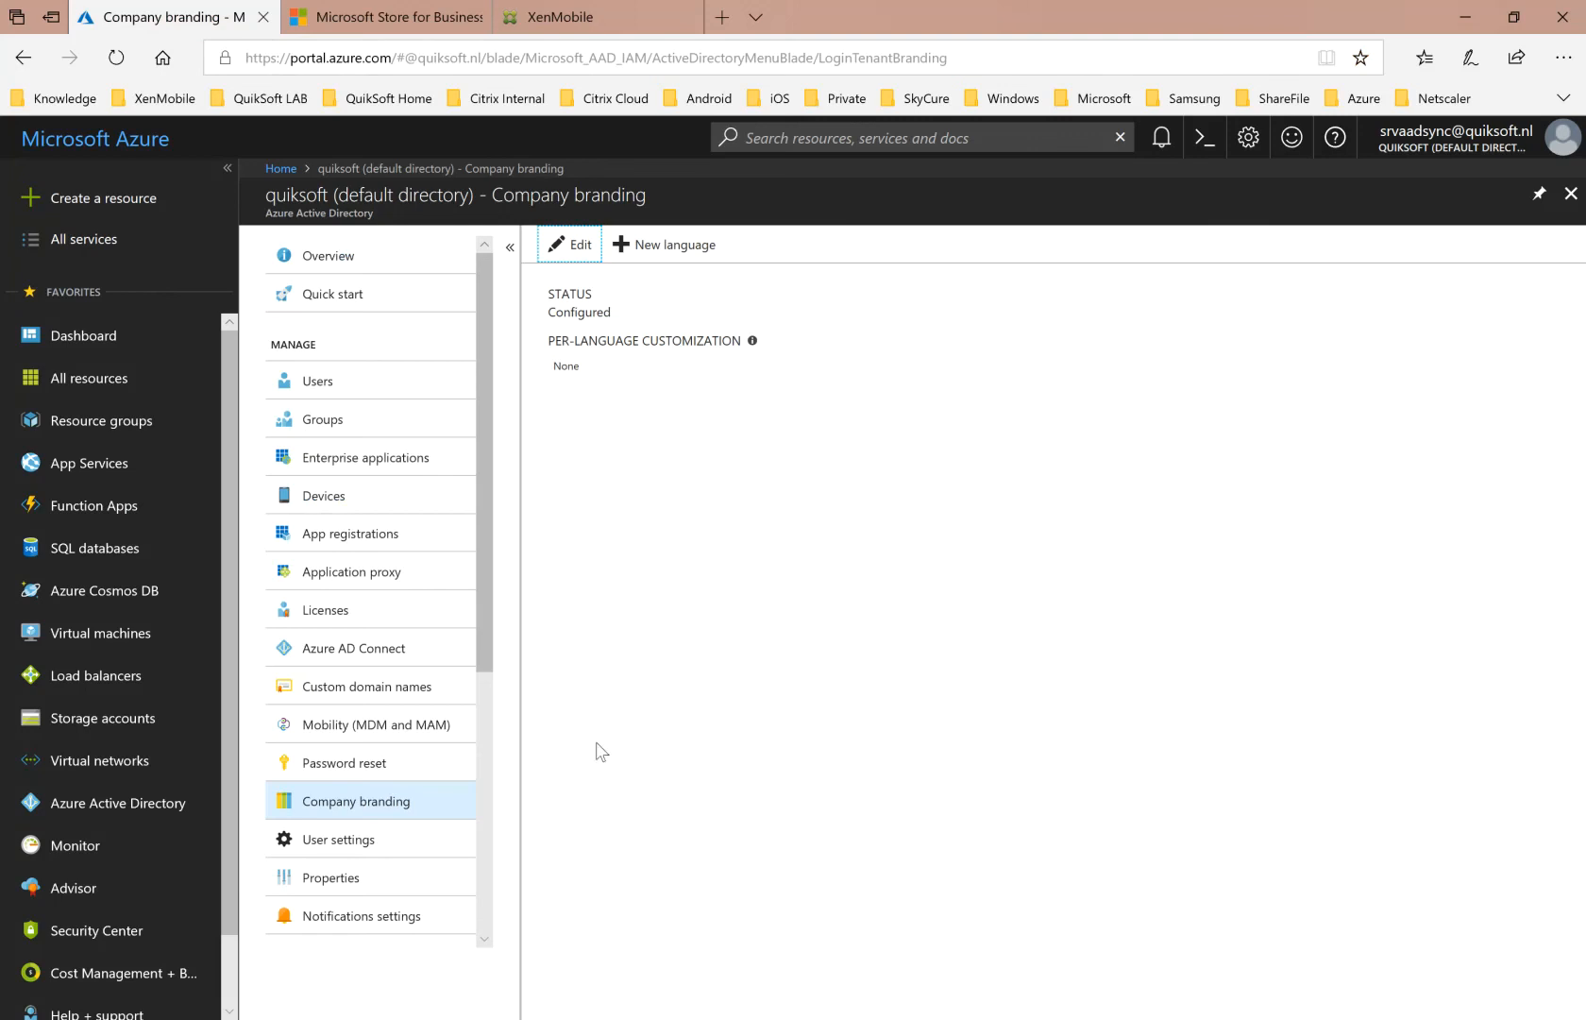
{"action": "left_click", "coordinate": [364, 808]}
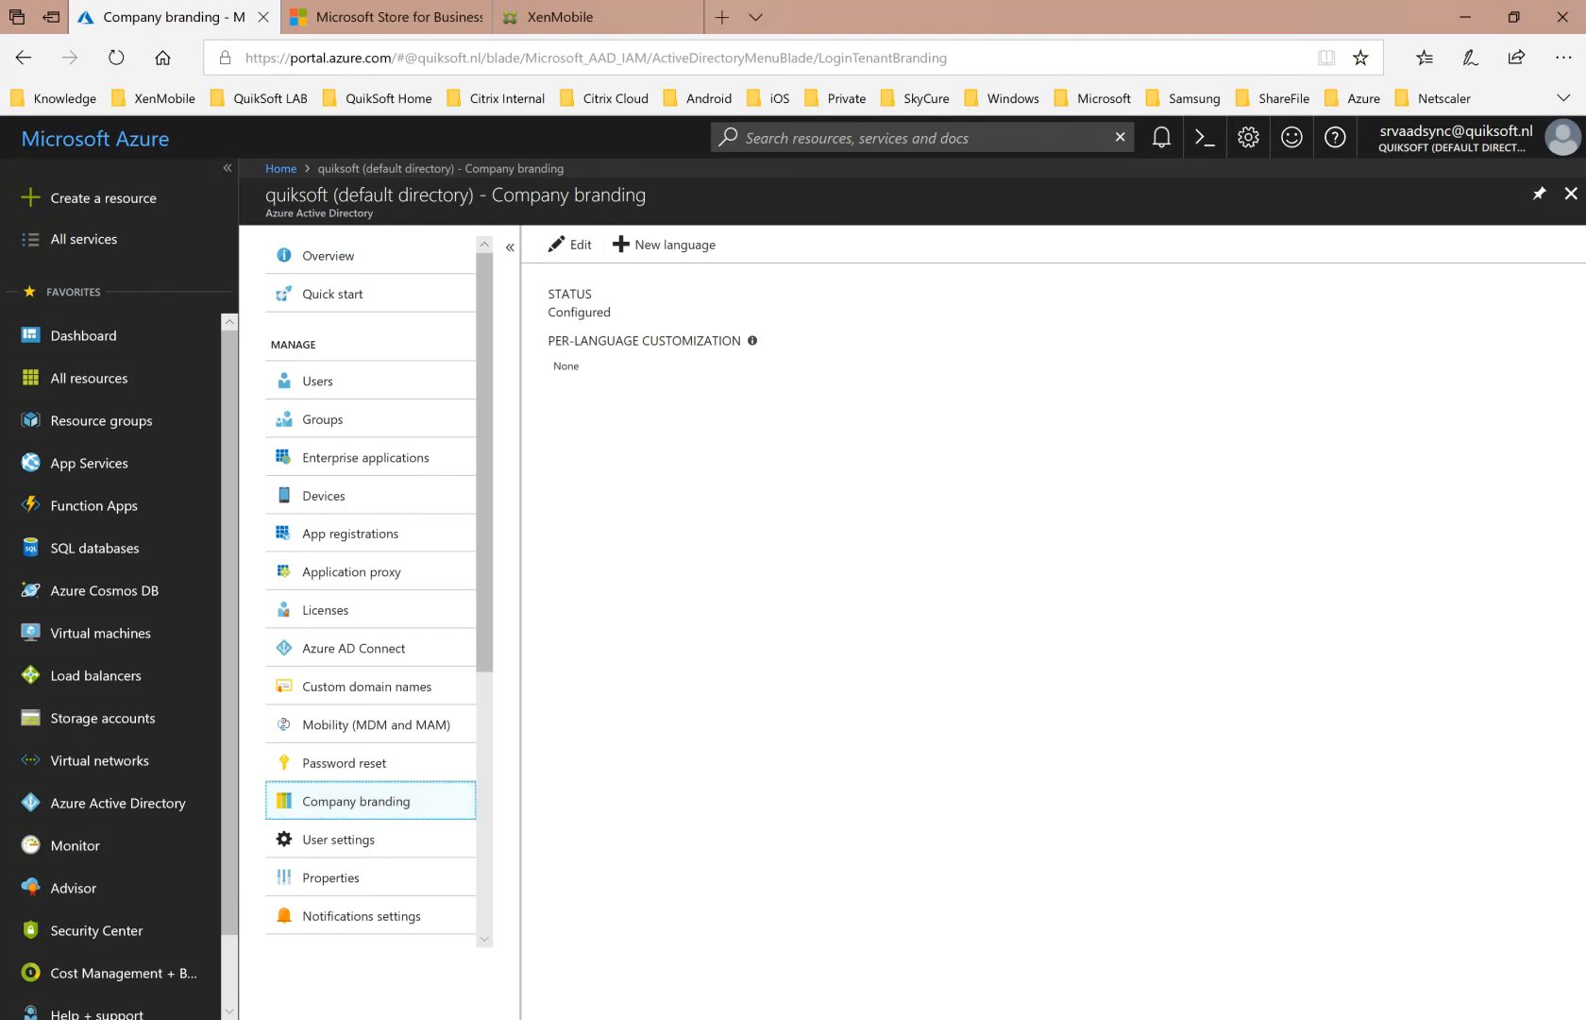
{"action": "left_click", "coordinate": [650, 1018]}
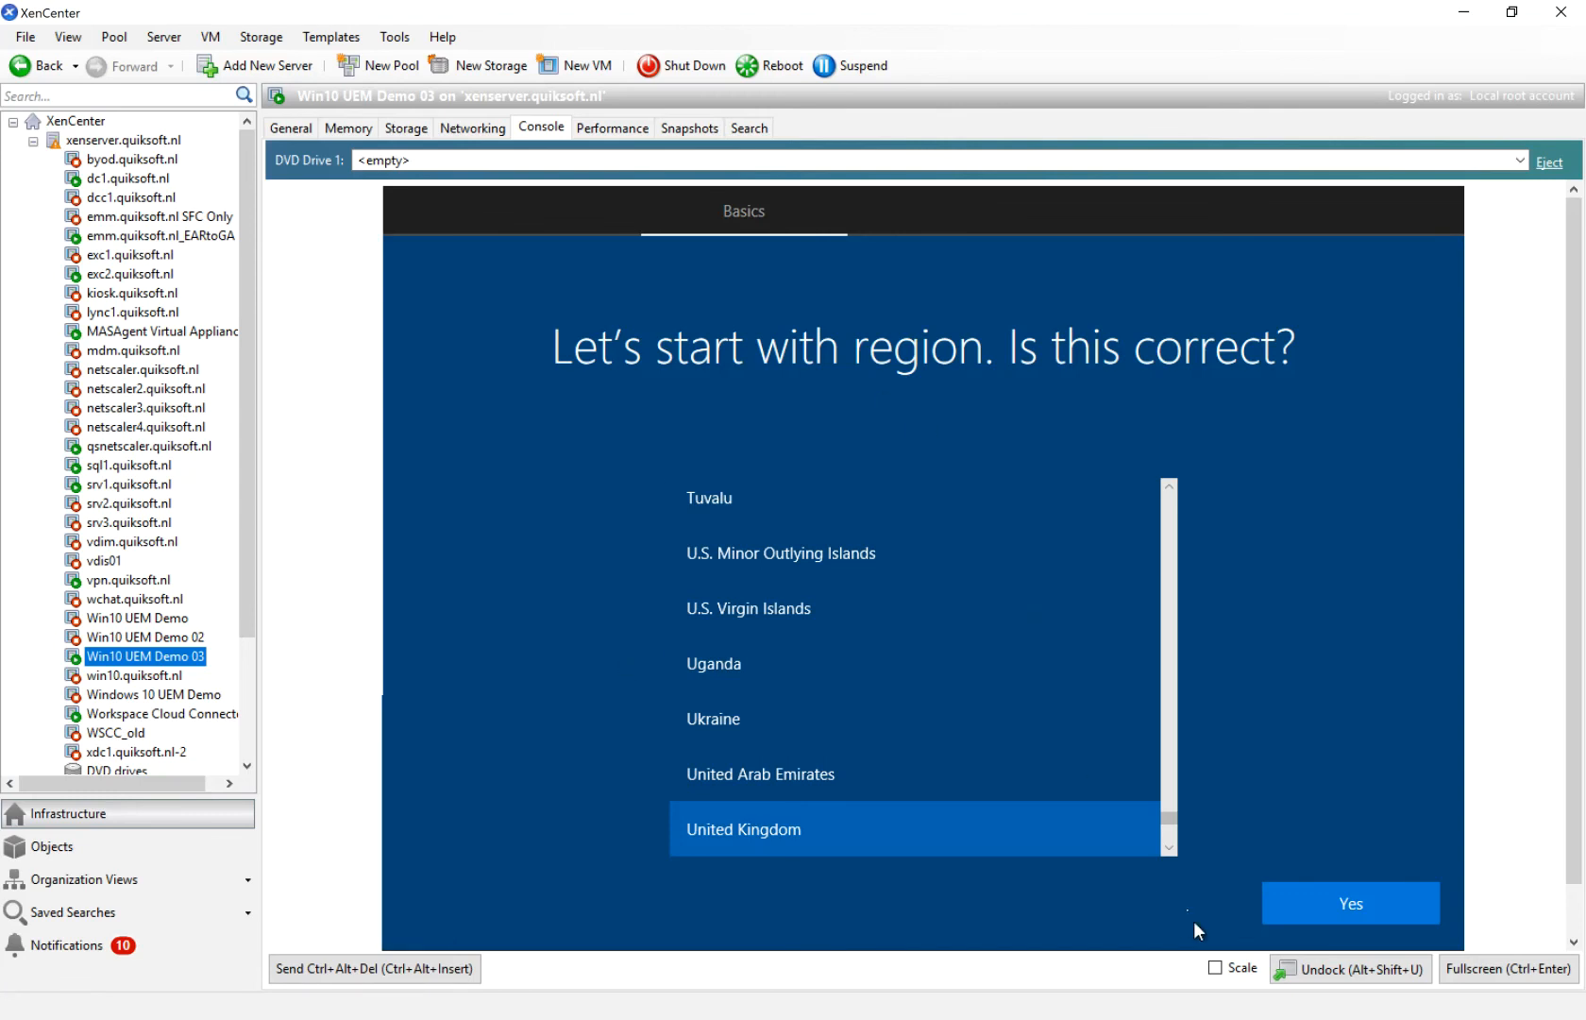
Step: Confirm United Kingdom as the VM's region in Windows setup
{"action": "left_click", "coordinate": [1173, 847]}
{"action": "left_click", "coordinate": [1173, 847]}
{"action": "left_click", "coordinate": [1172, 847]}
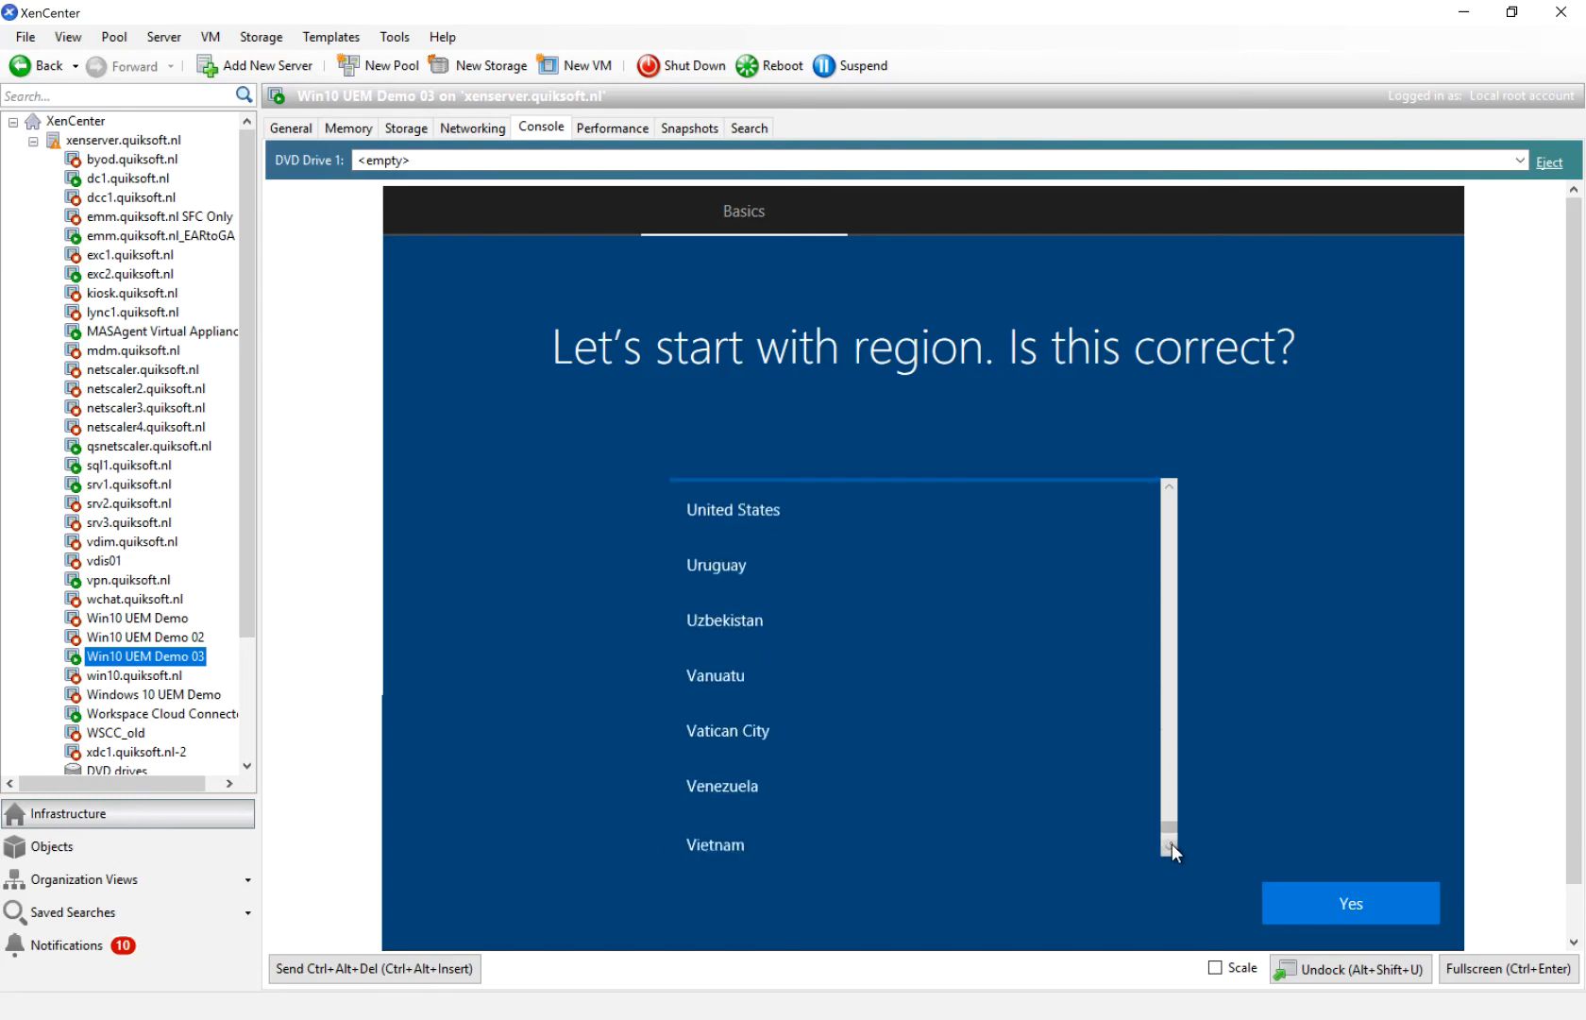
{"action": "left_click", "coordinate": [1172, 847]}
{"action": "left_click", "coordinate": [1173, 847]}
{"action": "left_click_drag", "start_coordinate": [1173, 830], "coordinate": [1130, 815]}
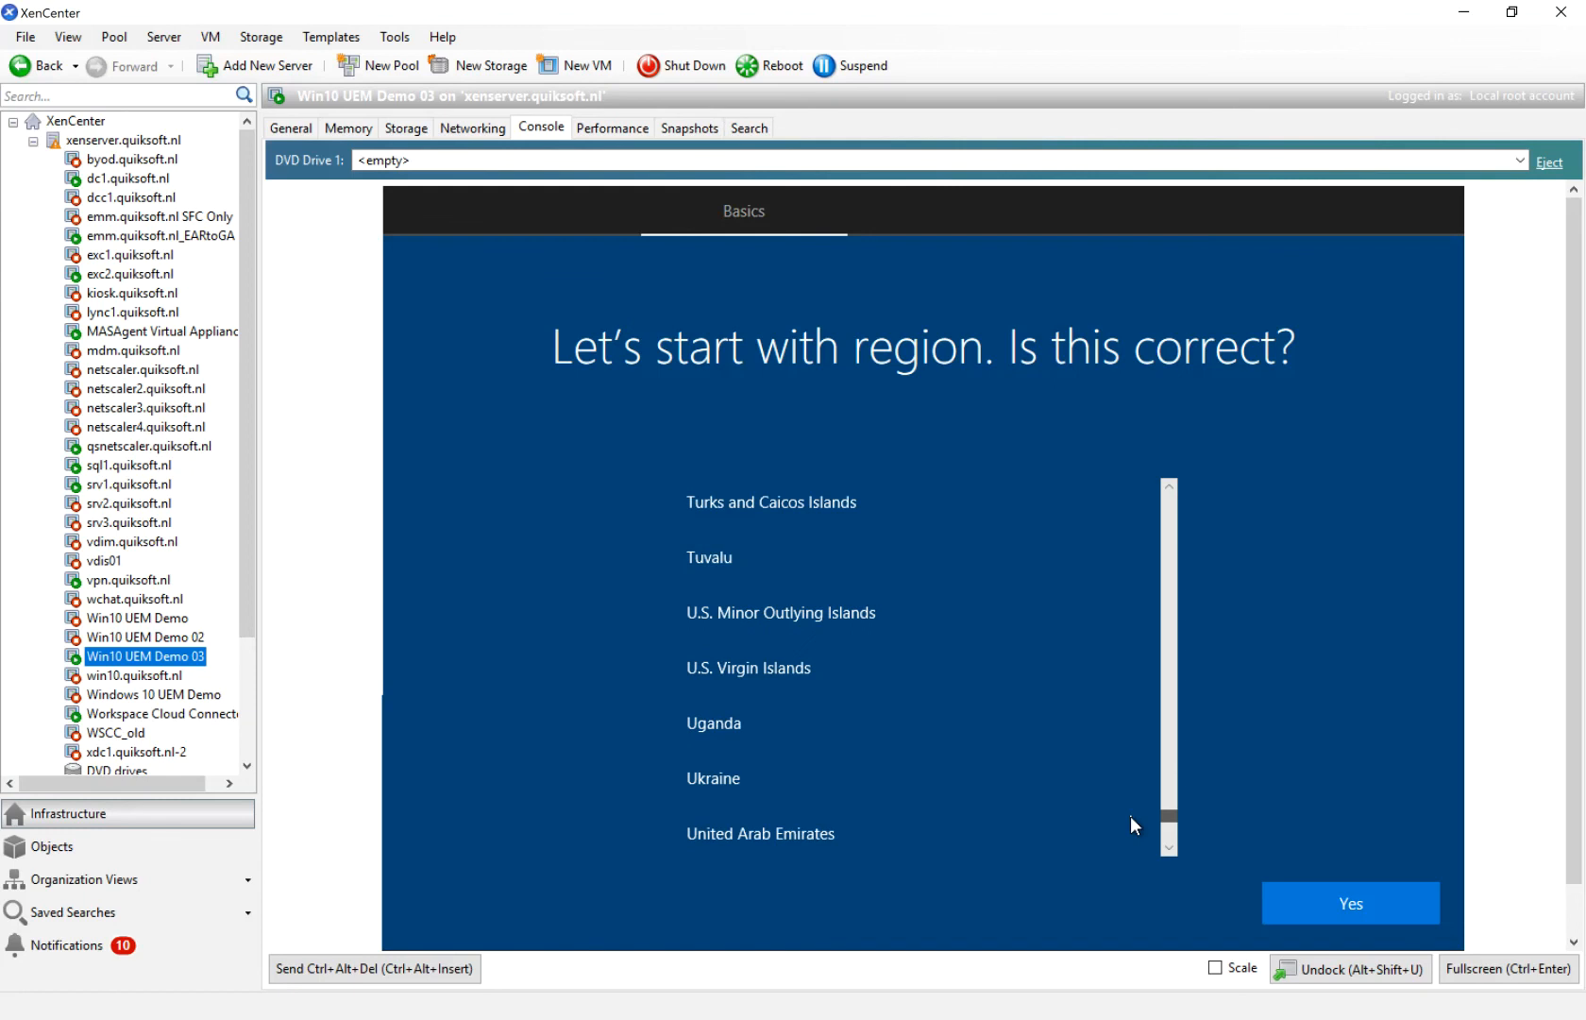
{"action": "left_click", "coordinate": [1173, 847]}
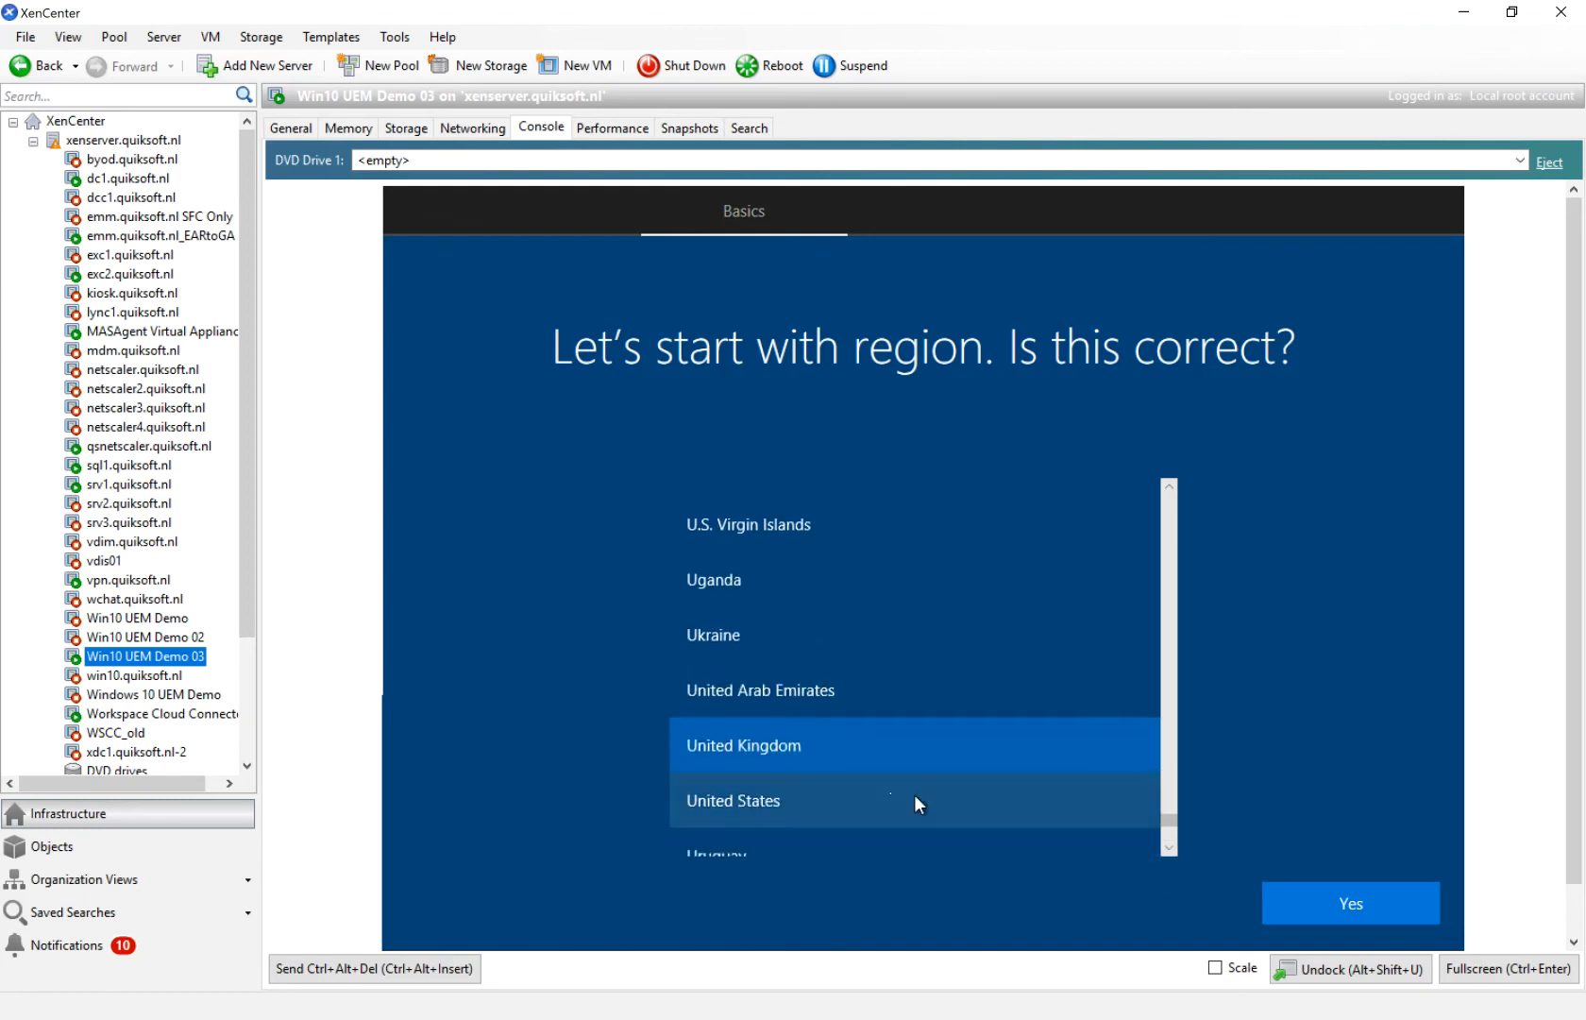
{"action": "left_click", "coordinate": [982, 801]}
{"action": "left_click", "coordinate": [1354, 902]}
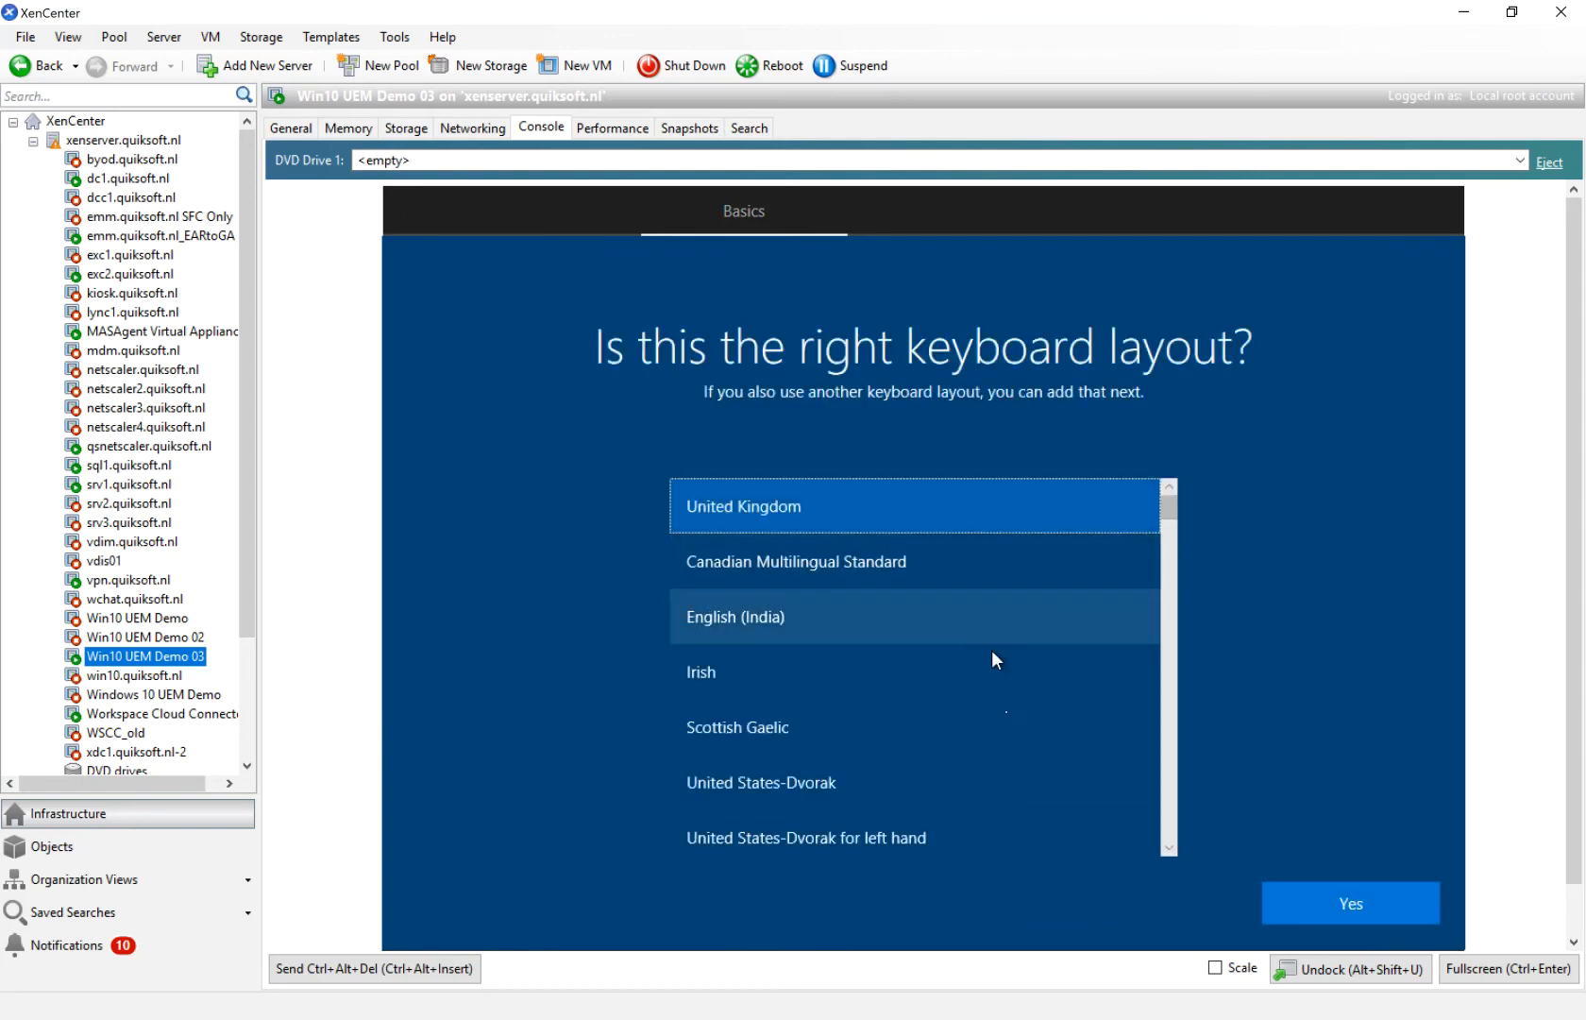
Step: Choose and confirm the United States-International keyboard layout
{"action": "left_click", "coordinate": [1172, 846]}
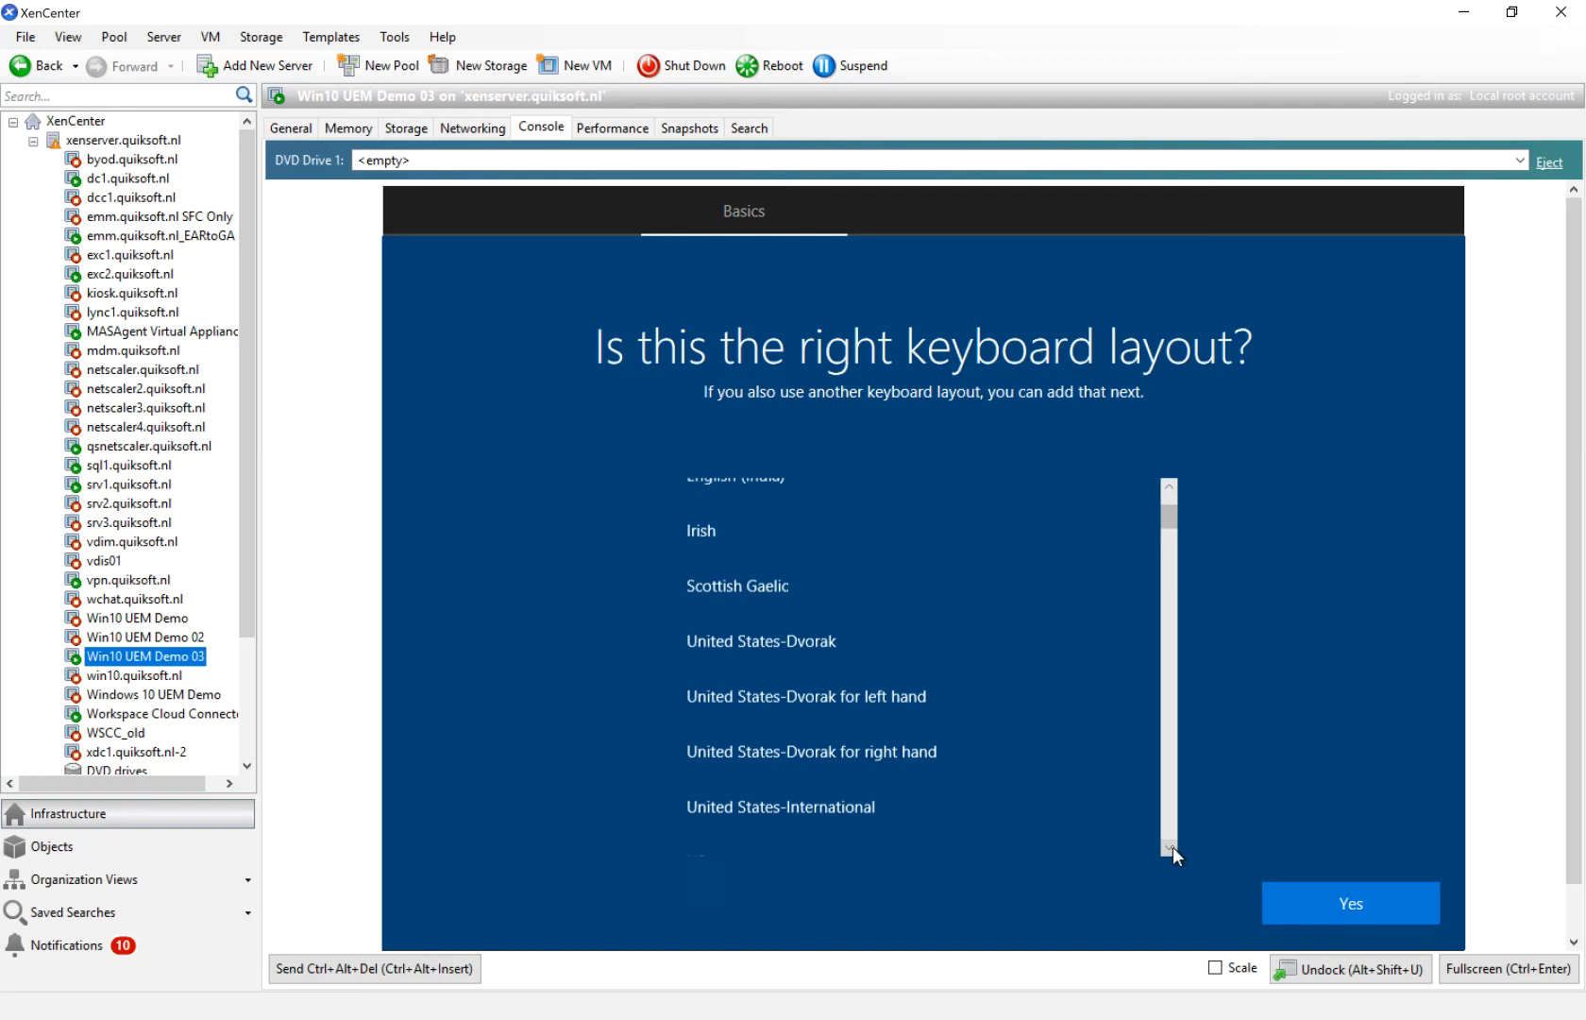
{"action": "left_click", "coordinate": [938, 810]}
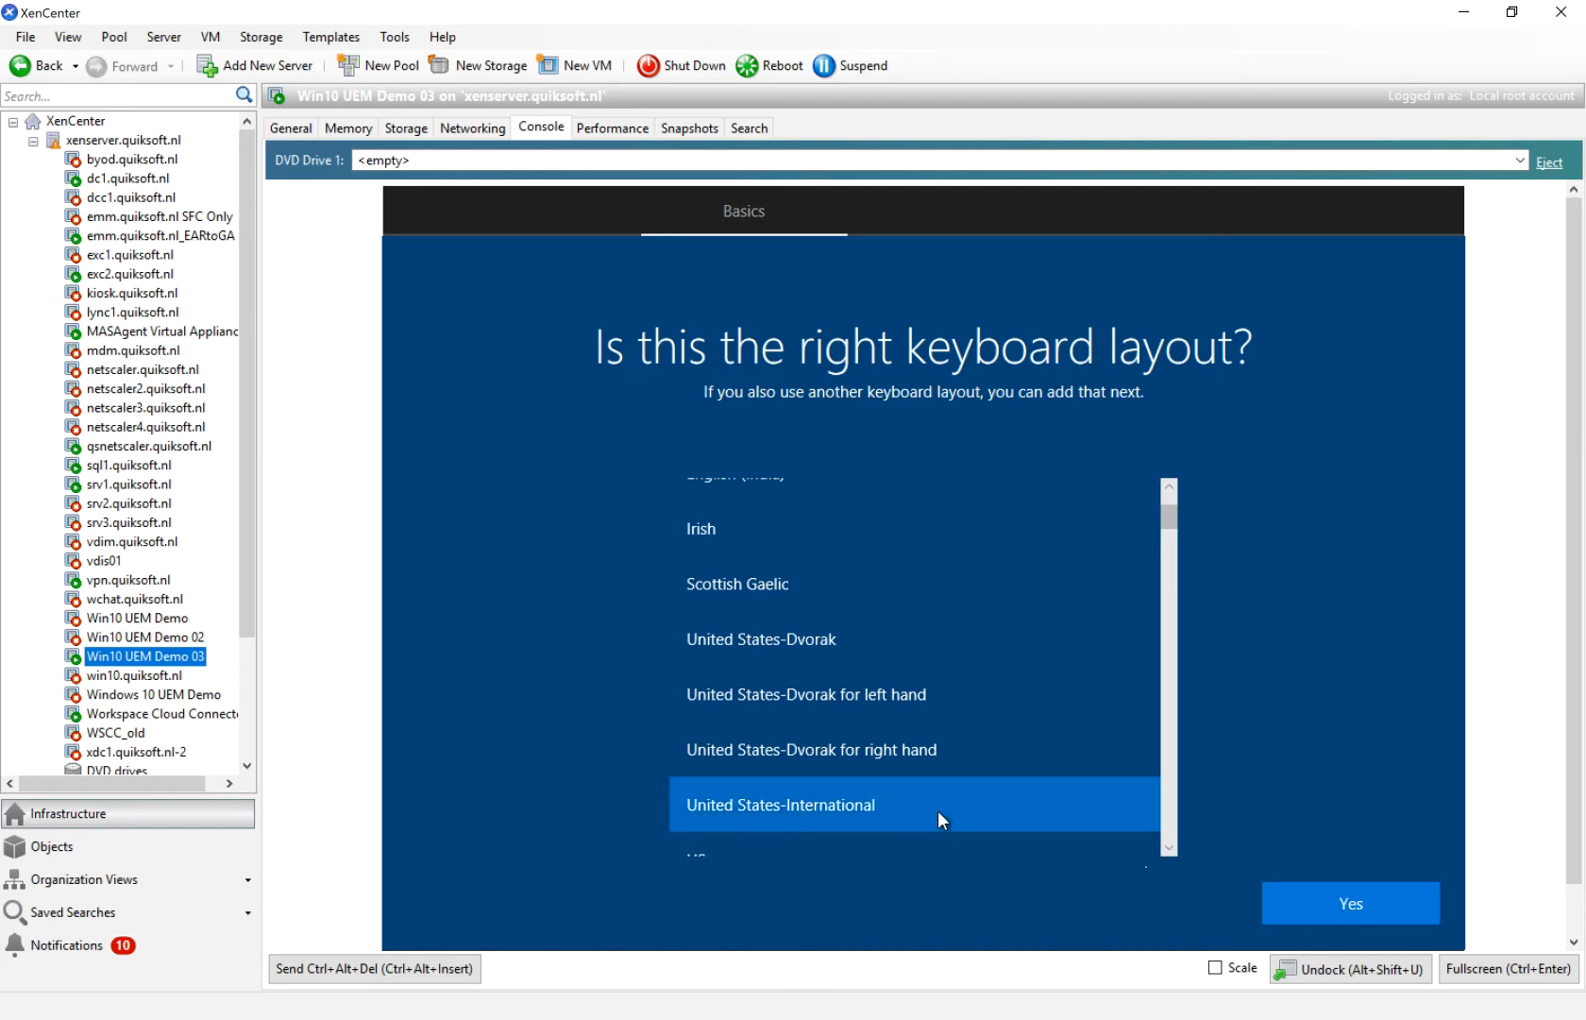
{"action": "left_click", "coordinate": [1325, 903]}
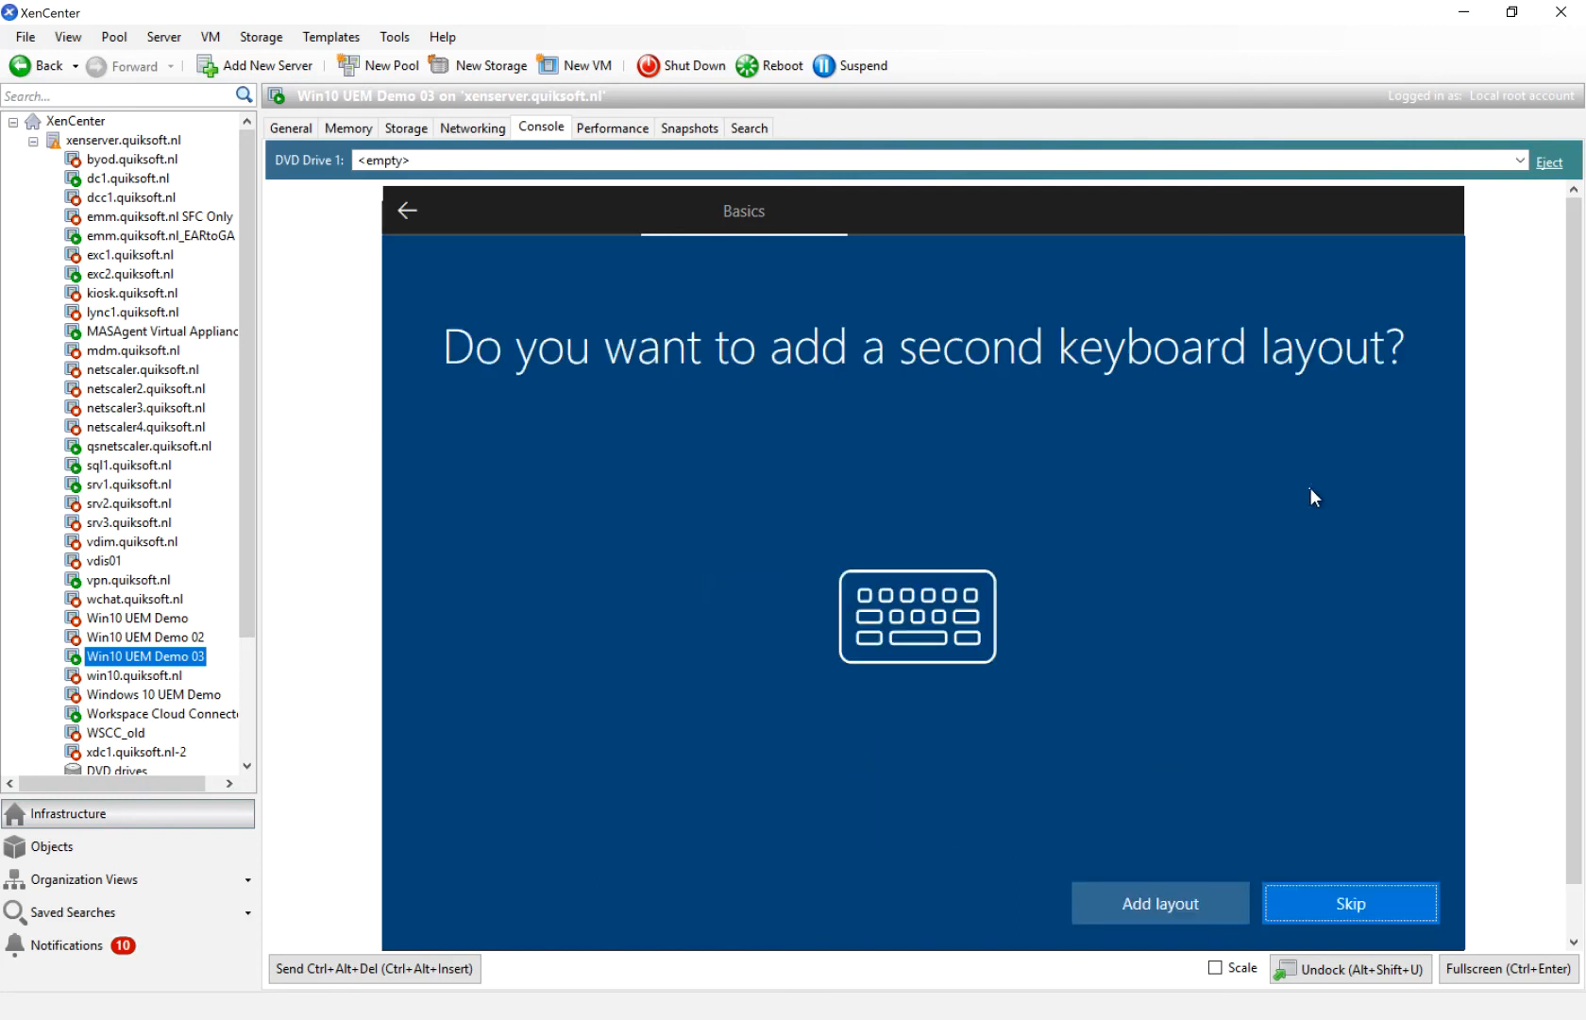
Step: Skip the second keyboard layout, then undock the VM console into its own window and reposition it
{"action": "left_click", "coordinate": [1346, 903]}
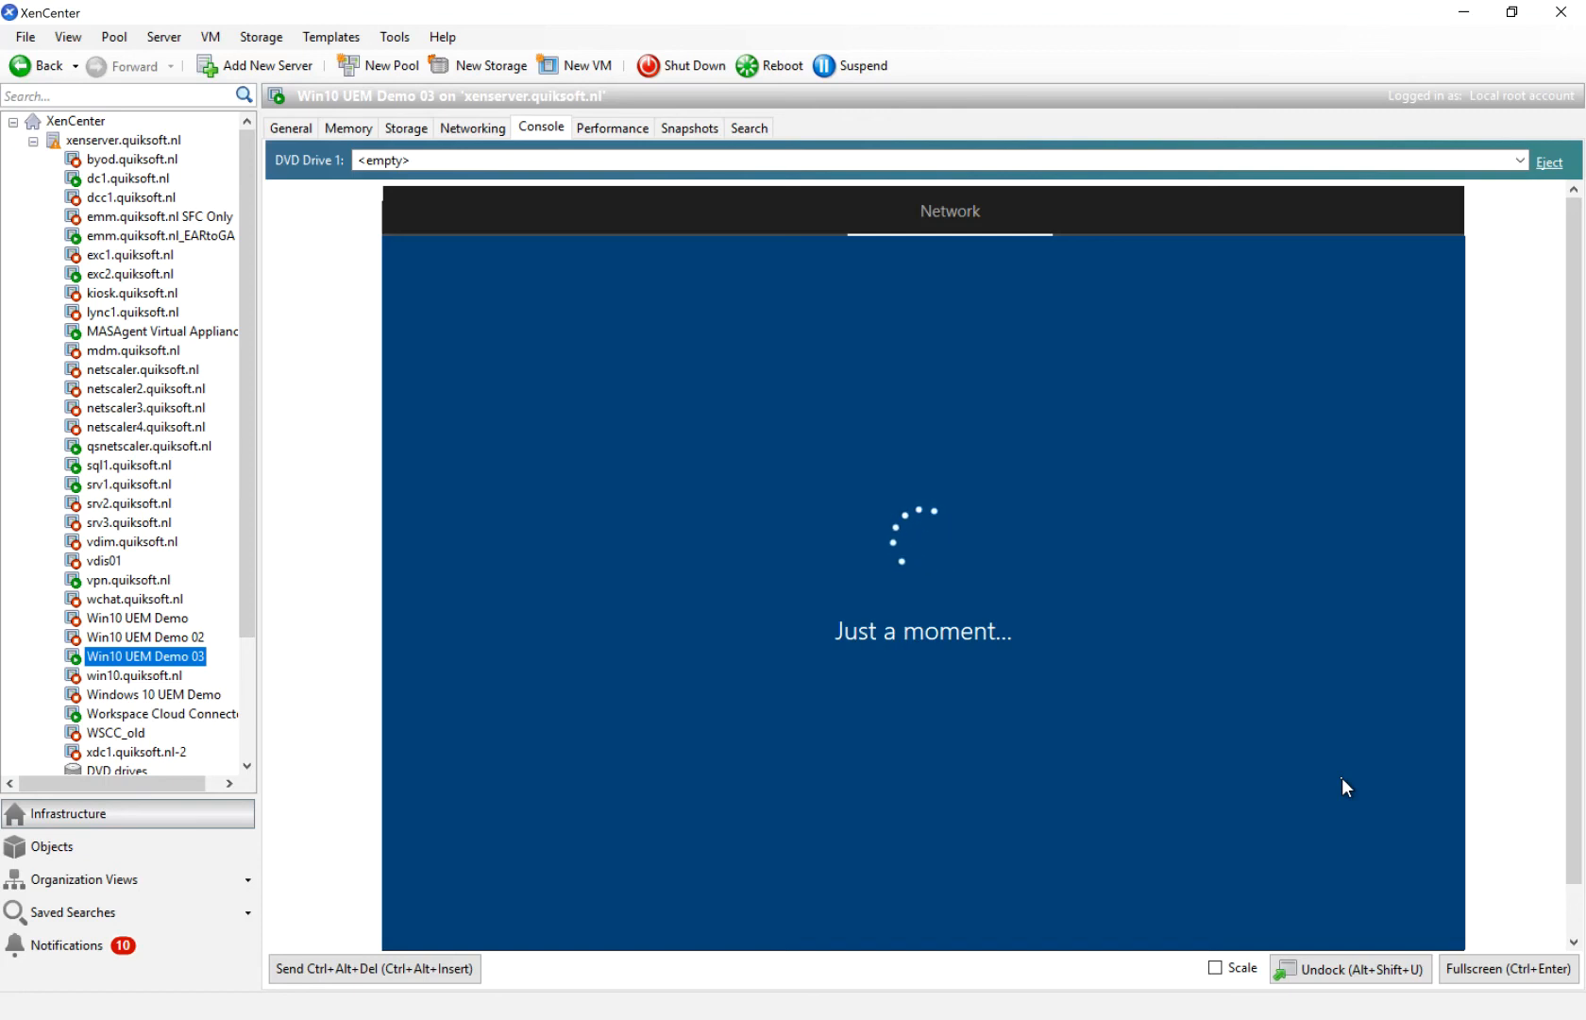
{"action": "left_click", "coordinate": [1348, 969]}
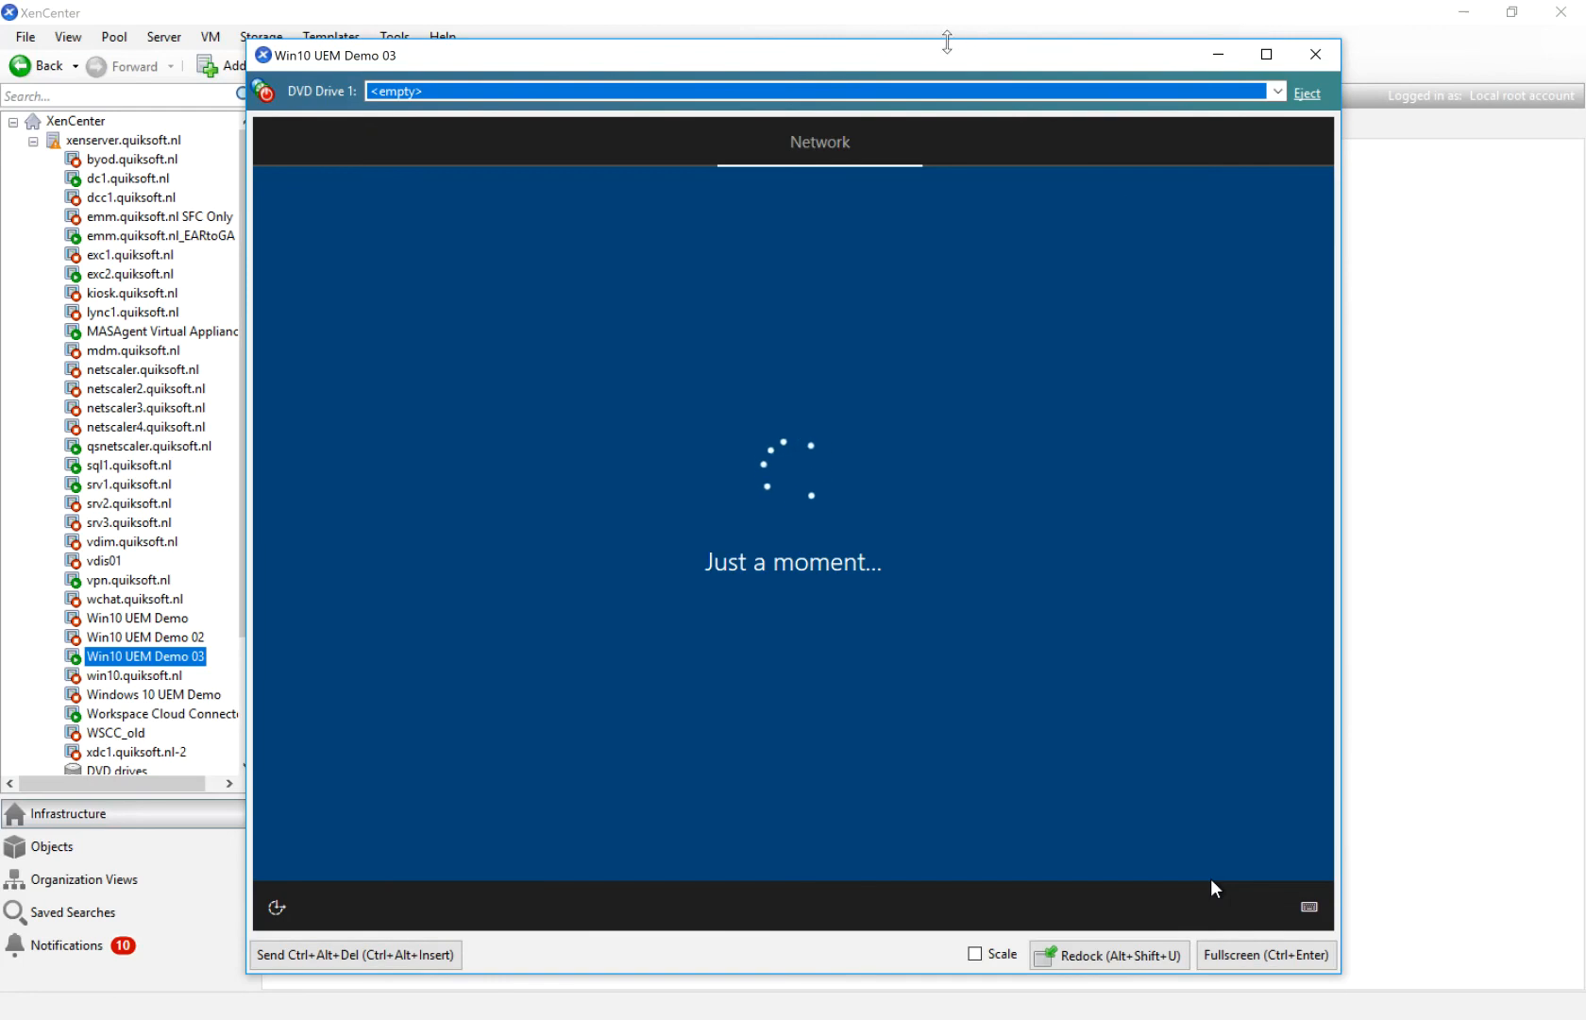
{"action": "left_click_drag", "start_coordinate": [956, 60], "coordinate": [1011, 39]}
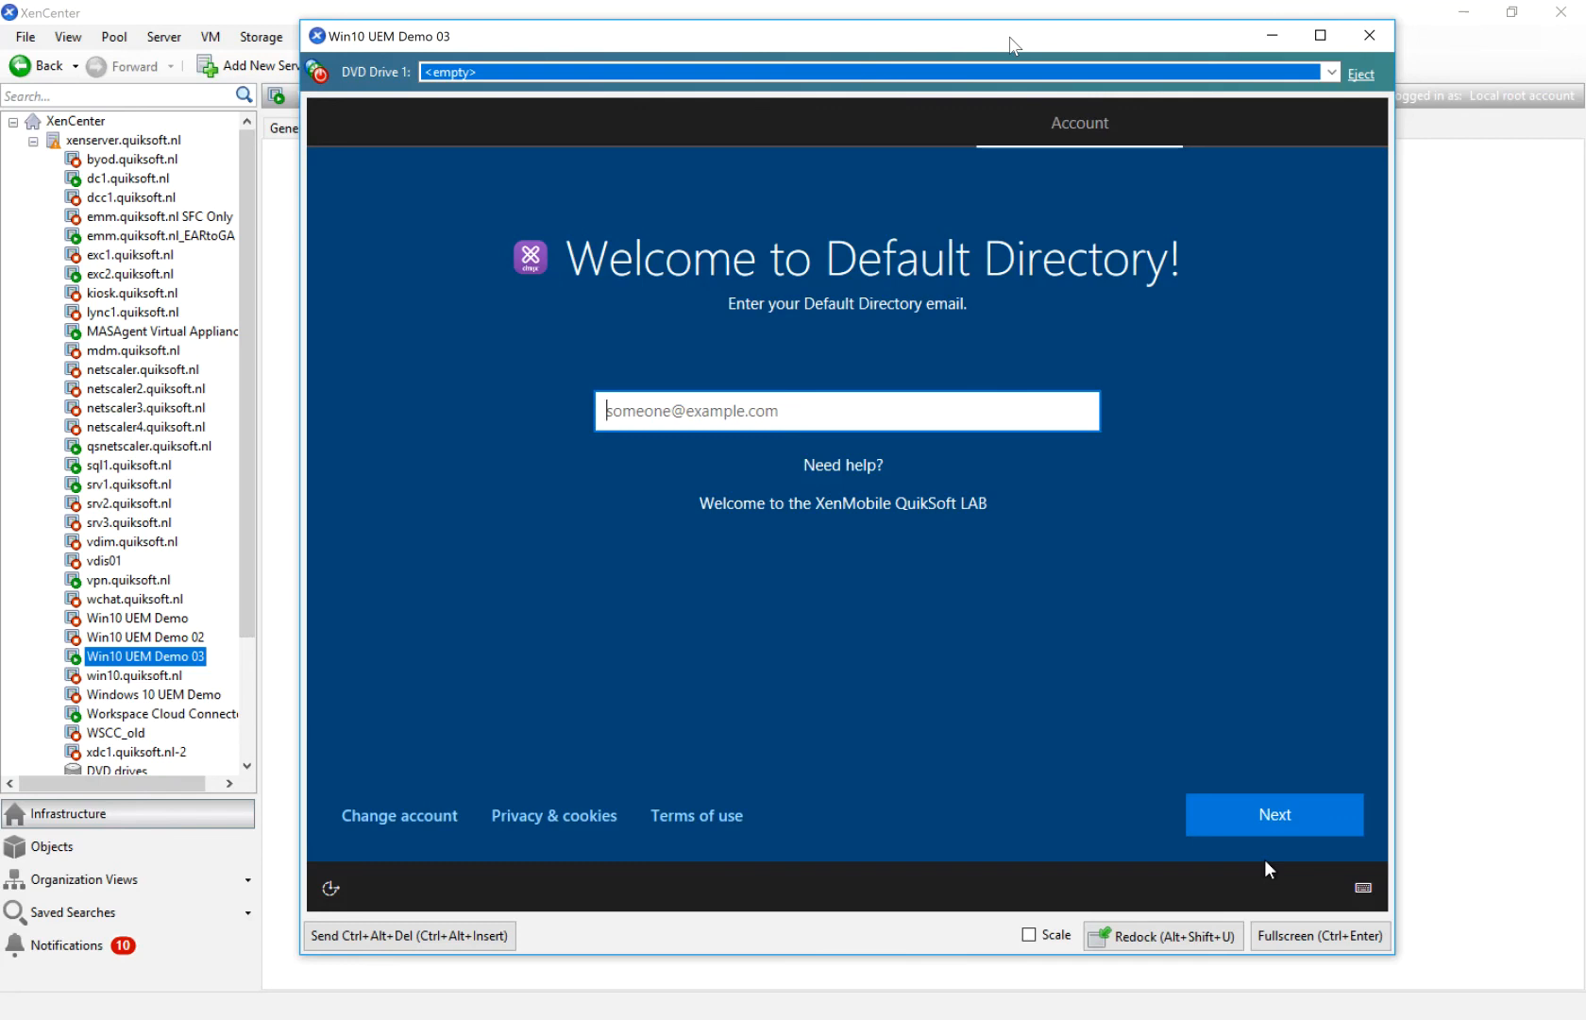
Step: Sign the VM in with the work e-mail address and account password, then accept the XenMobile terms of use
{"action": "left_click", "coordinate": [704, 503]}
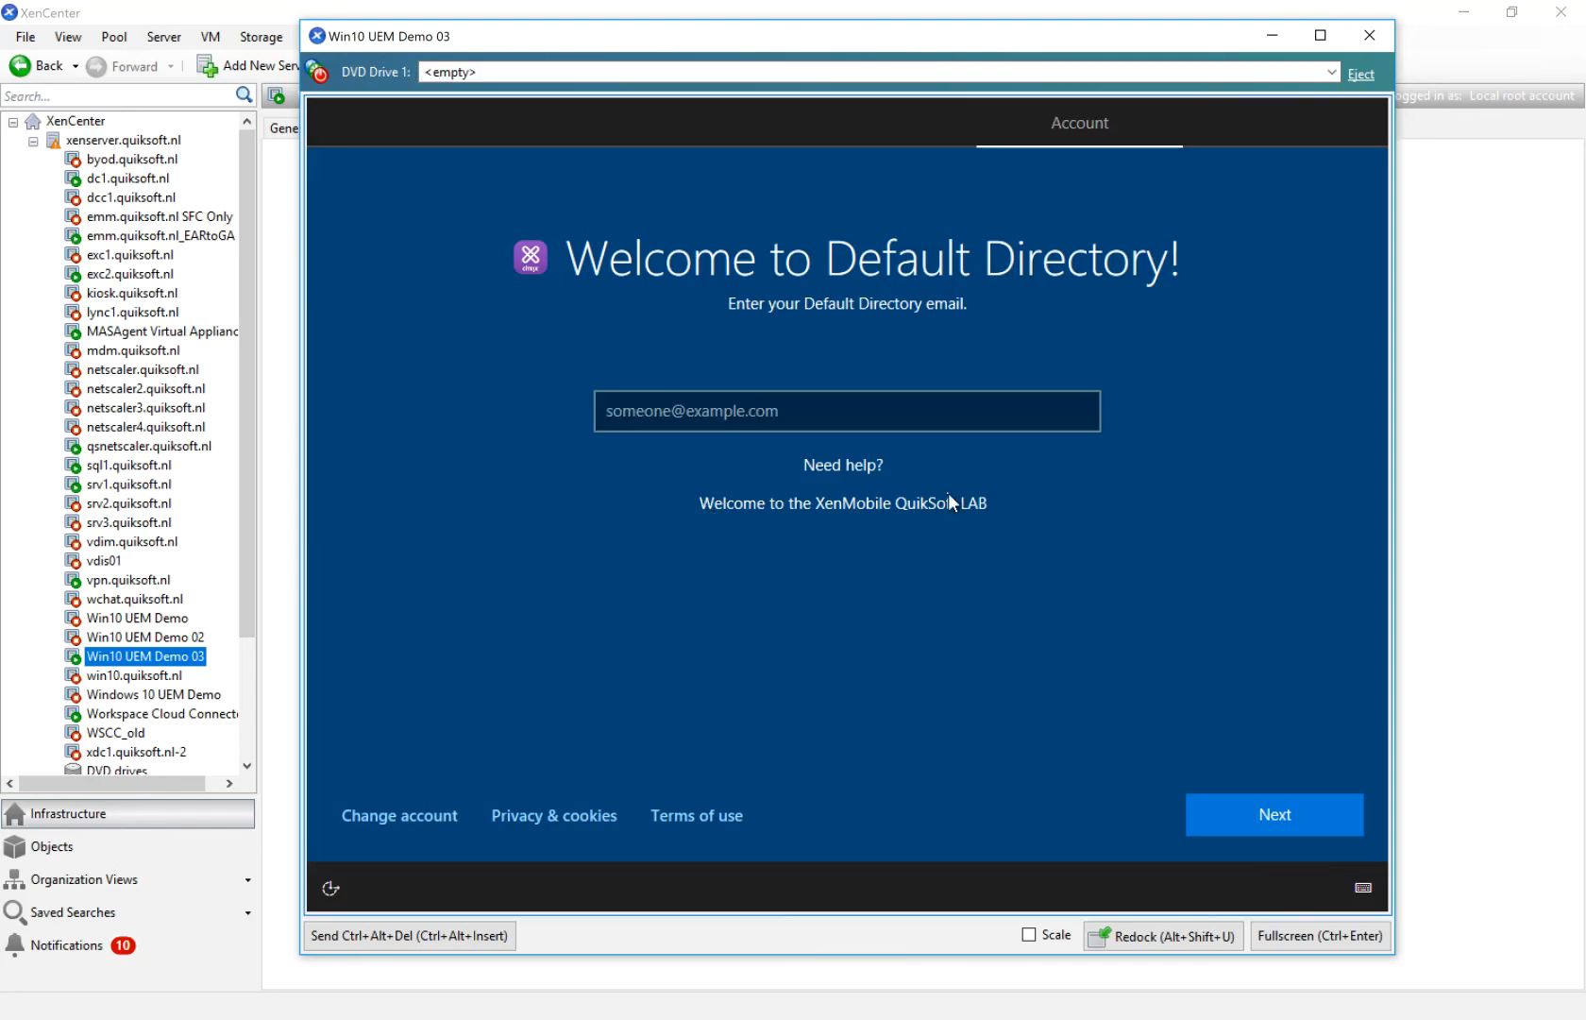
{"action": "left_click", "coordinate": [734, 414]}
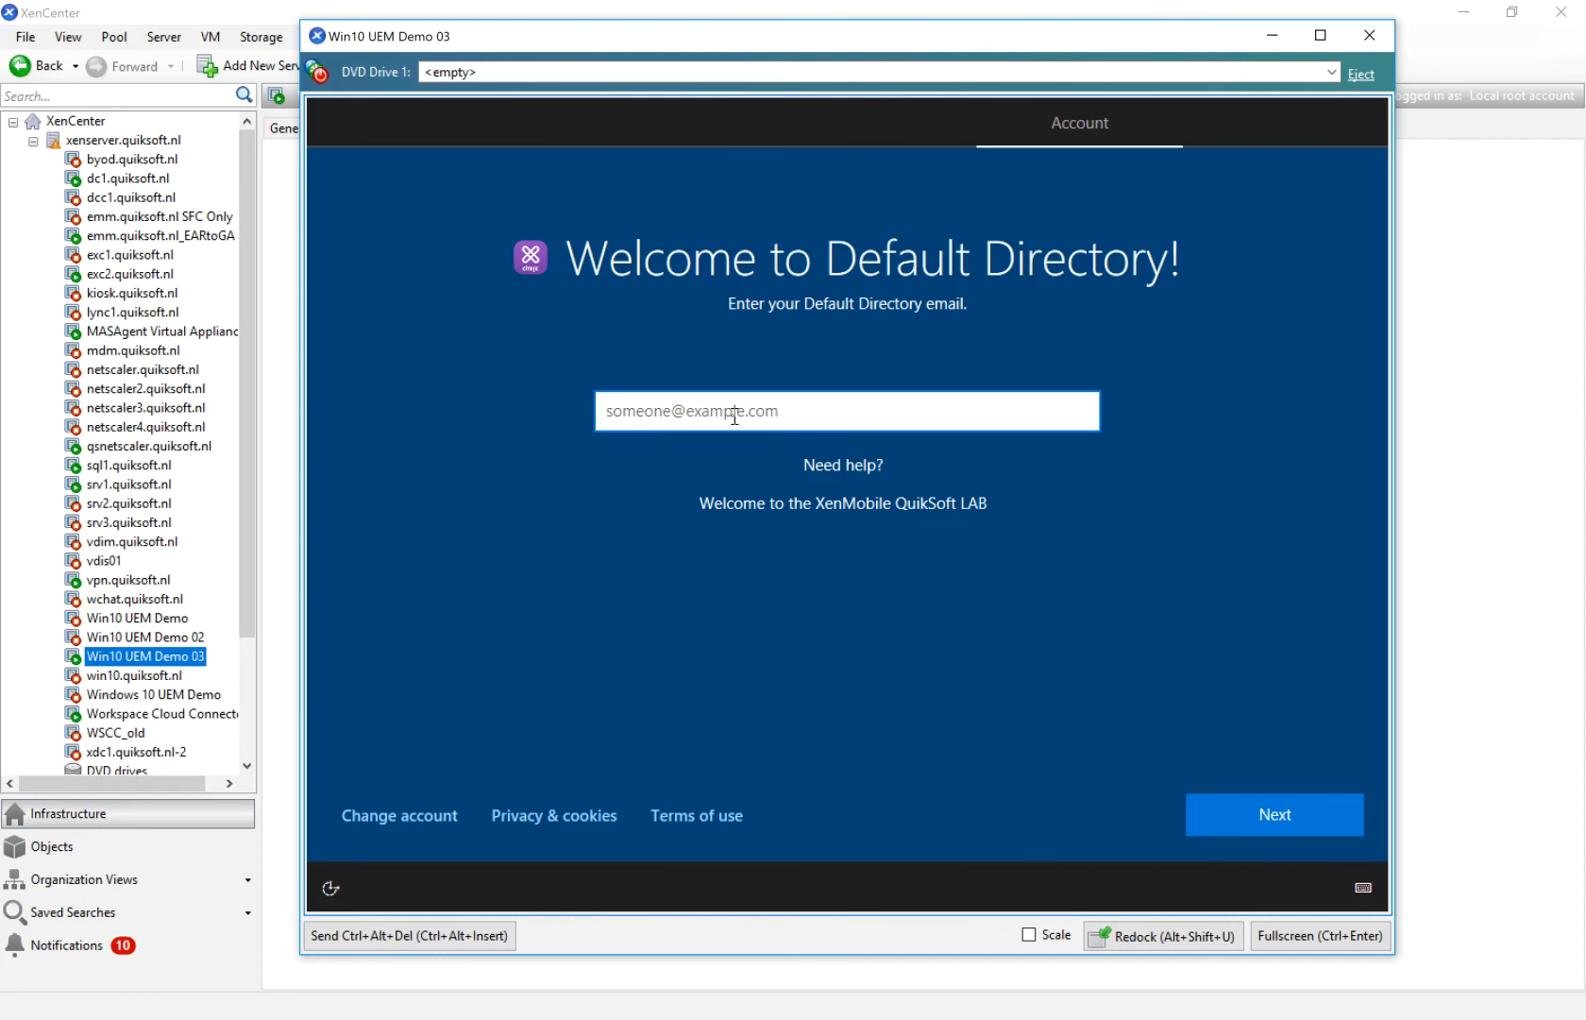
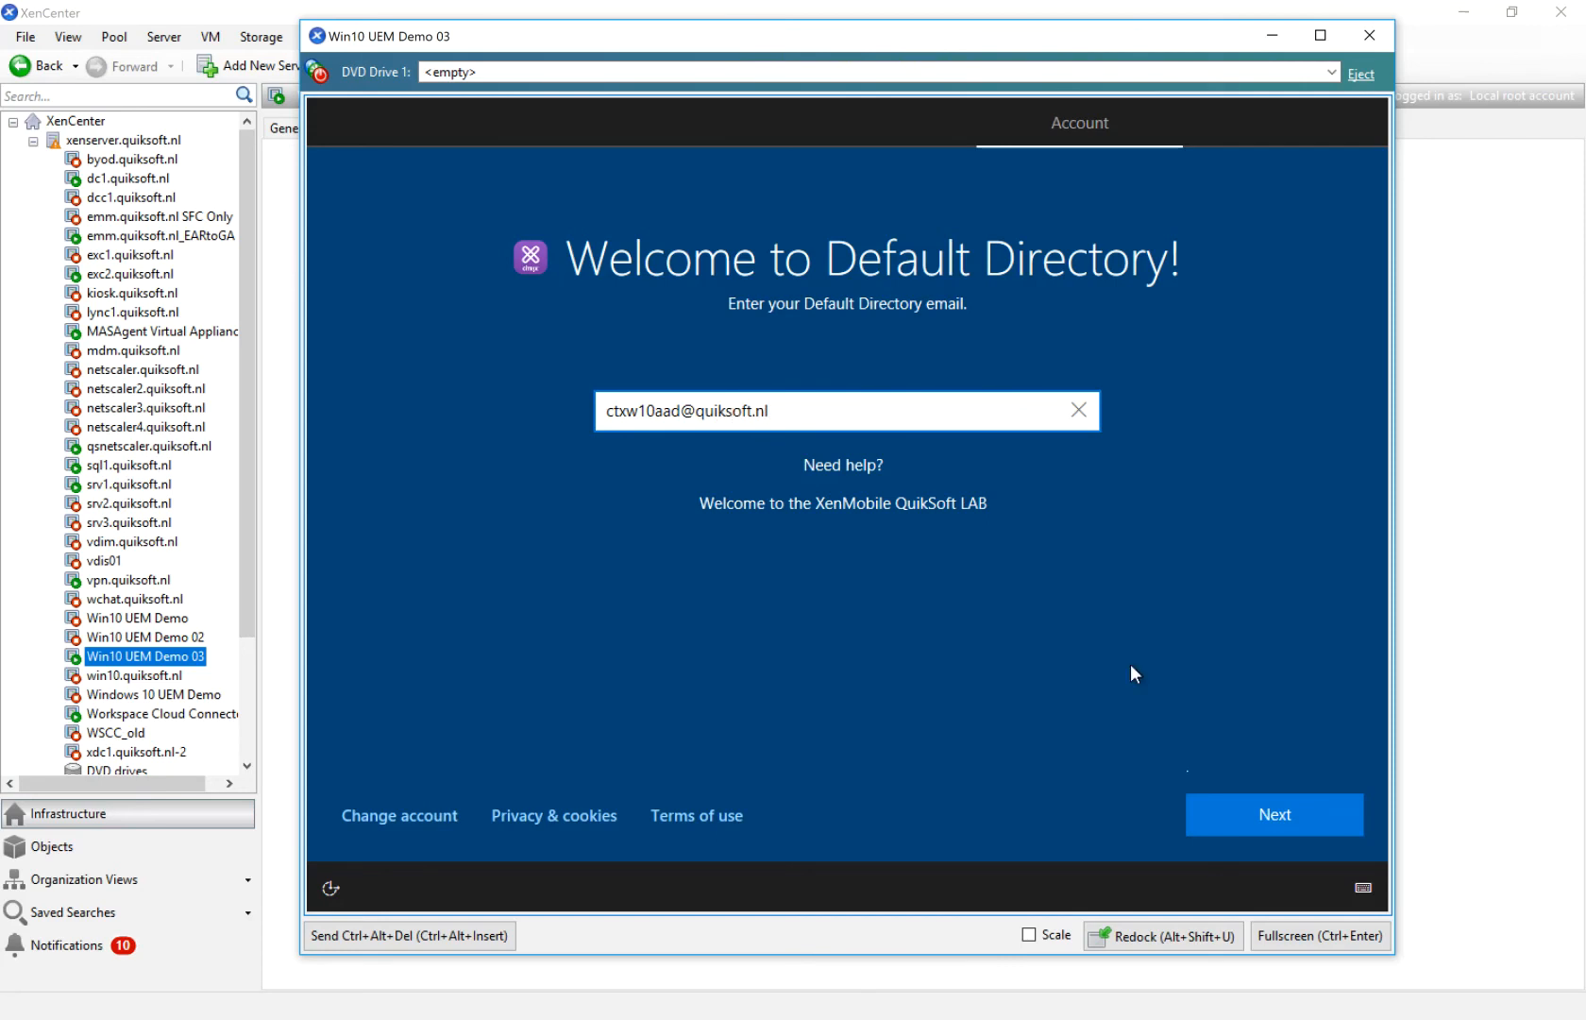
{"action": "left_click", "coordinate": [1257, 819]}
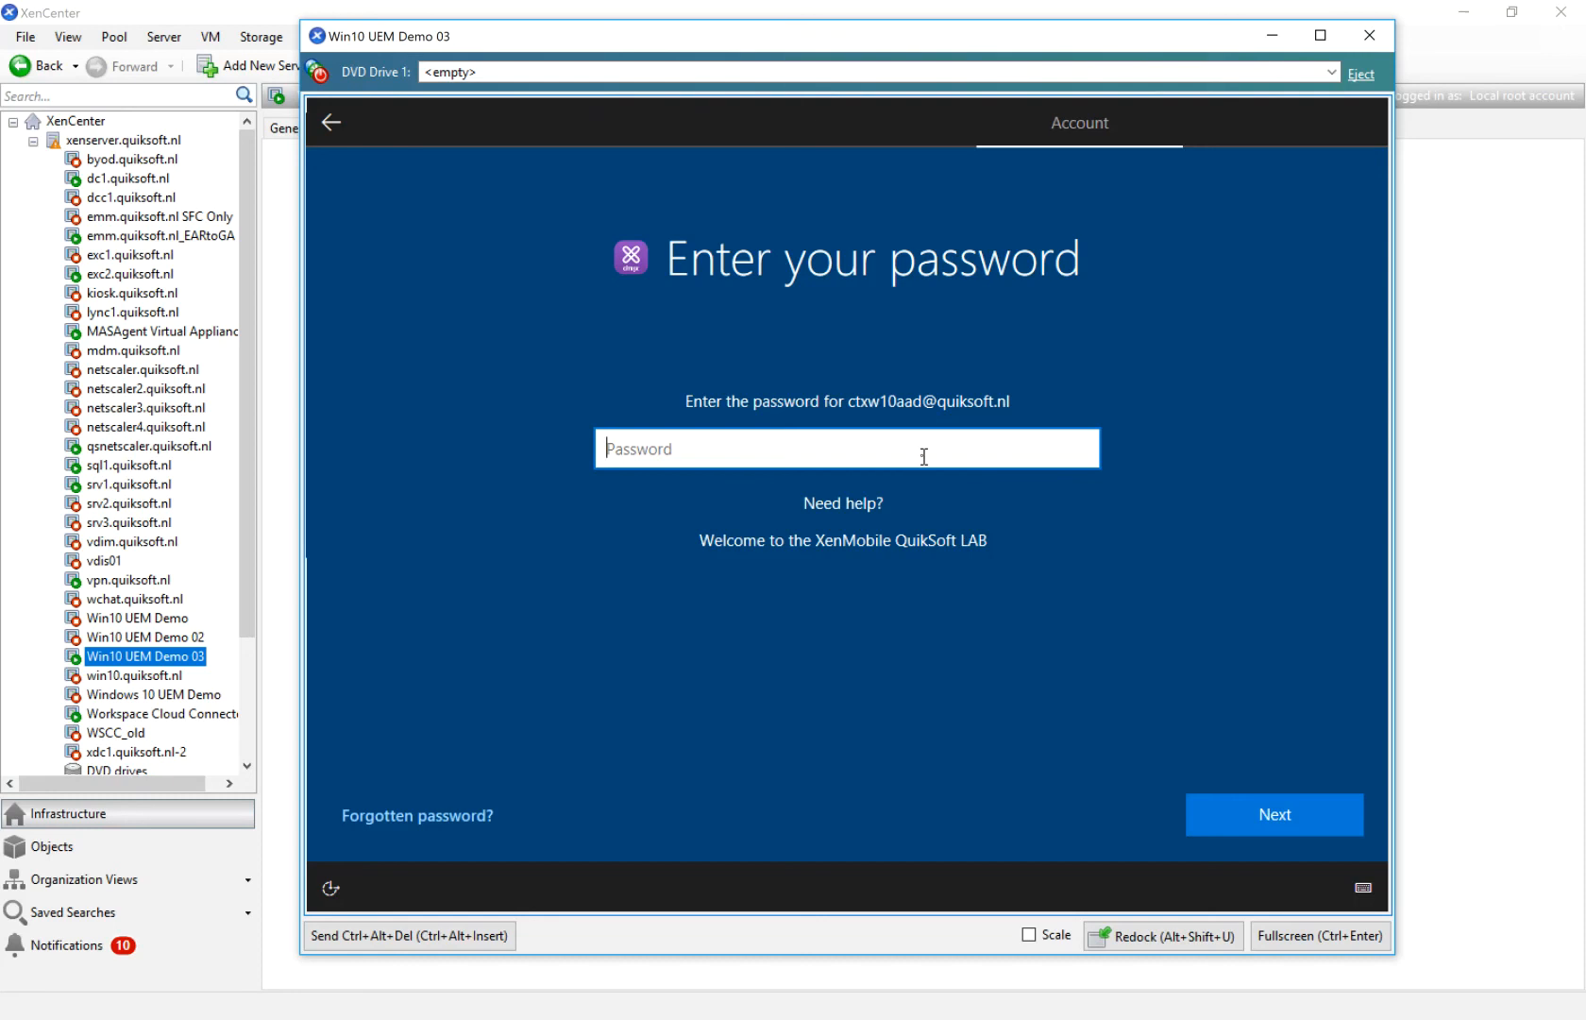
{"action": "type", "text": "••"}
{"action": "key", "text": "BackSpace"}
{"action": "key", "text": "BackSpace"}
{"action": "type", "text": "••••••••••"}
{"action": "left_click", "coordinate": [1271, 823]}
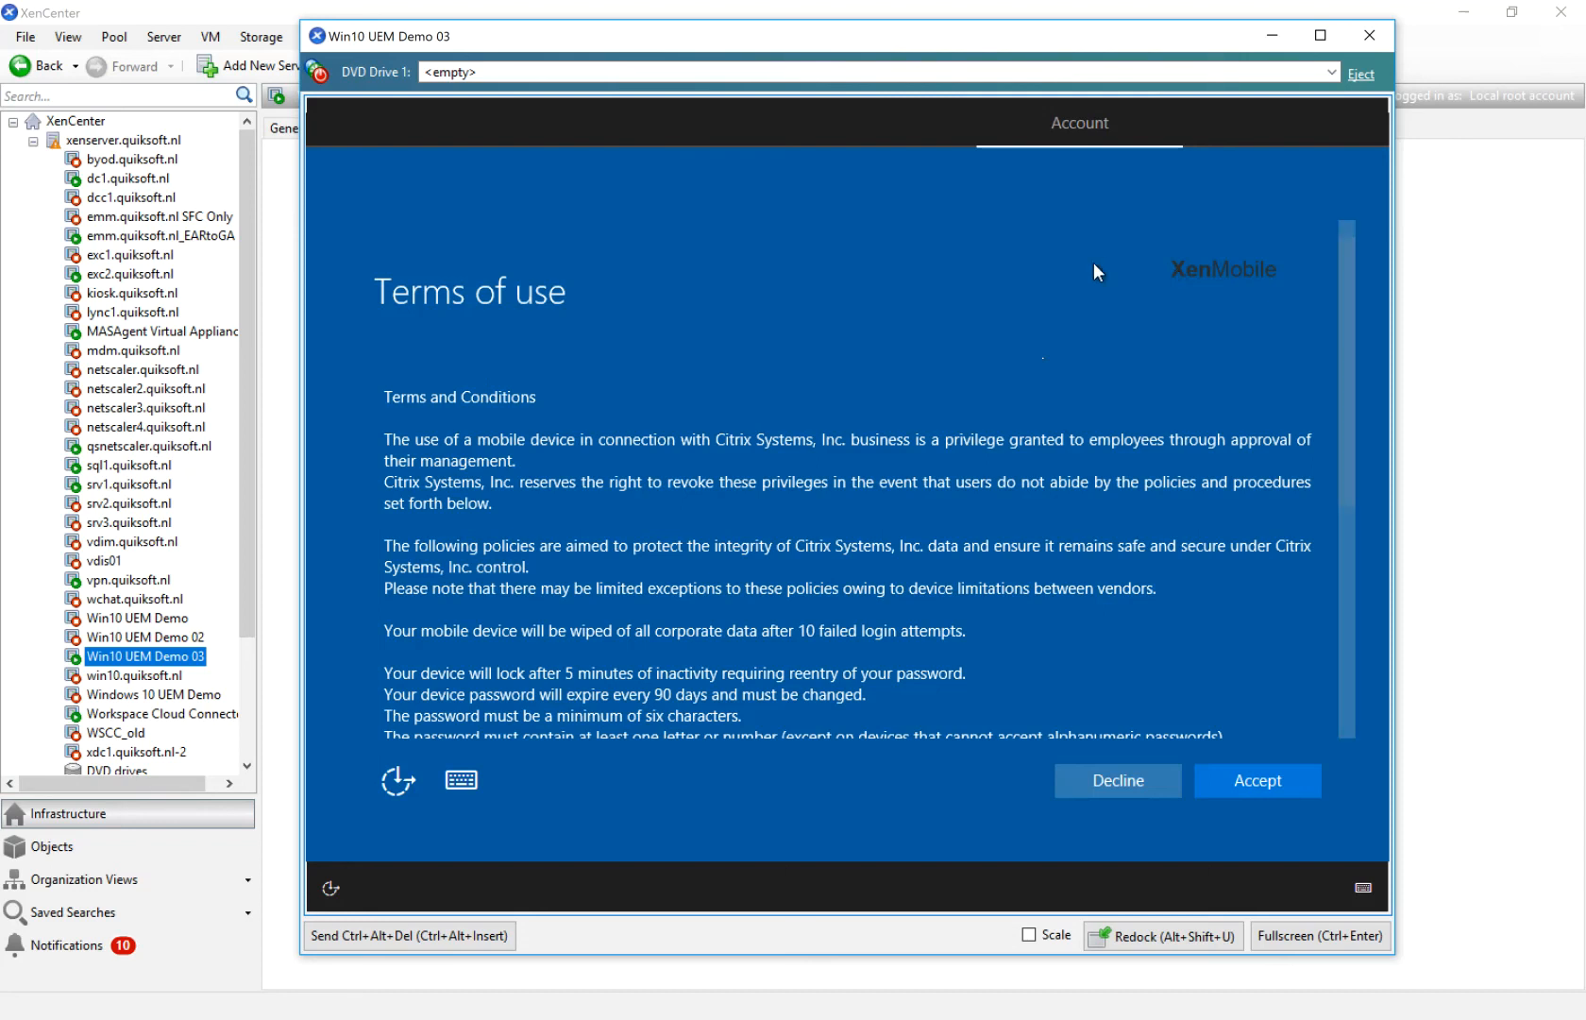
{"action": "mouse_move", "coordinate": [1342, 258]}
{"action": "left_mouse_down"}
{"action": "mouse_move", "coordinate": [1340, 522]}
{"action": "mouse_move", "coordinate": [1339, 261]}
{"action": "left_mouse_up"}
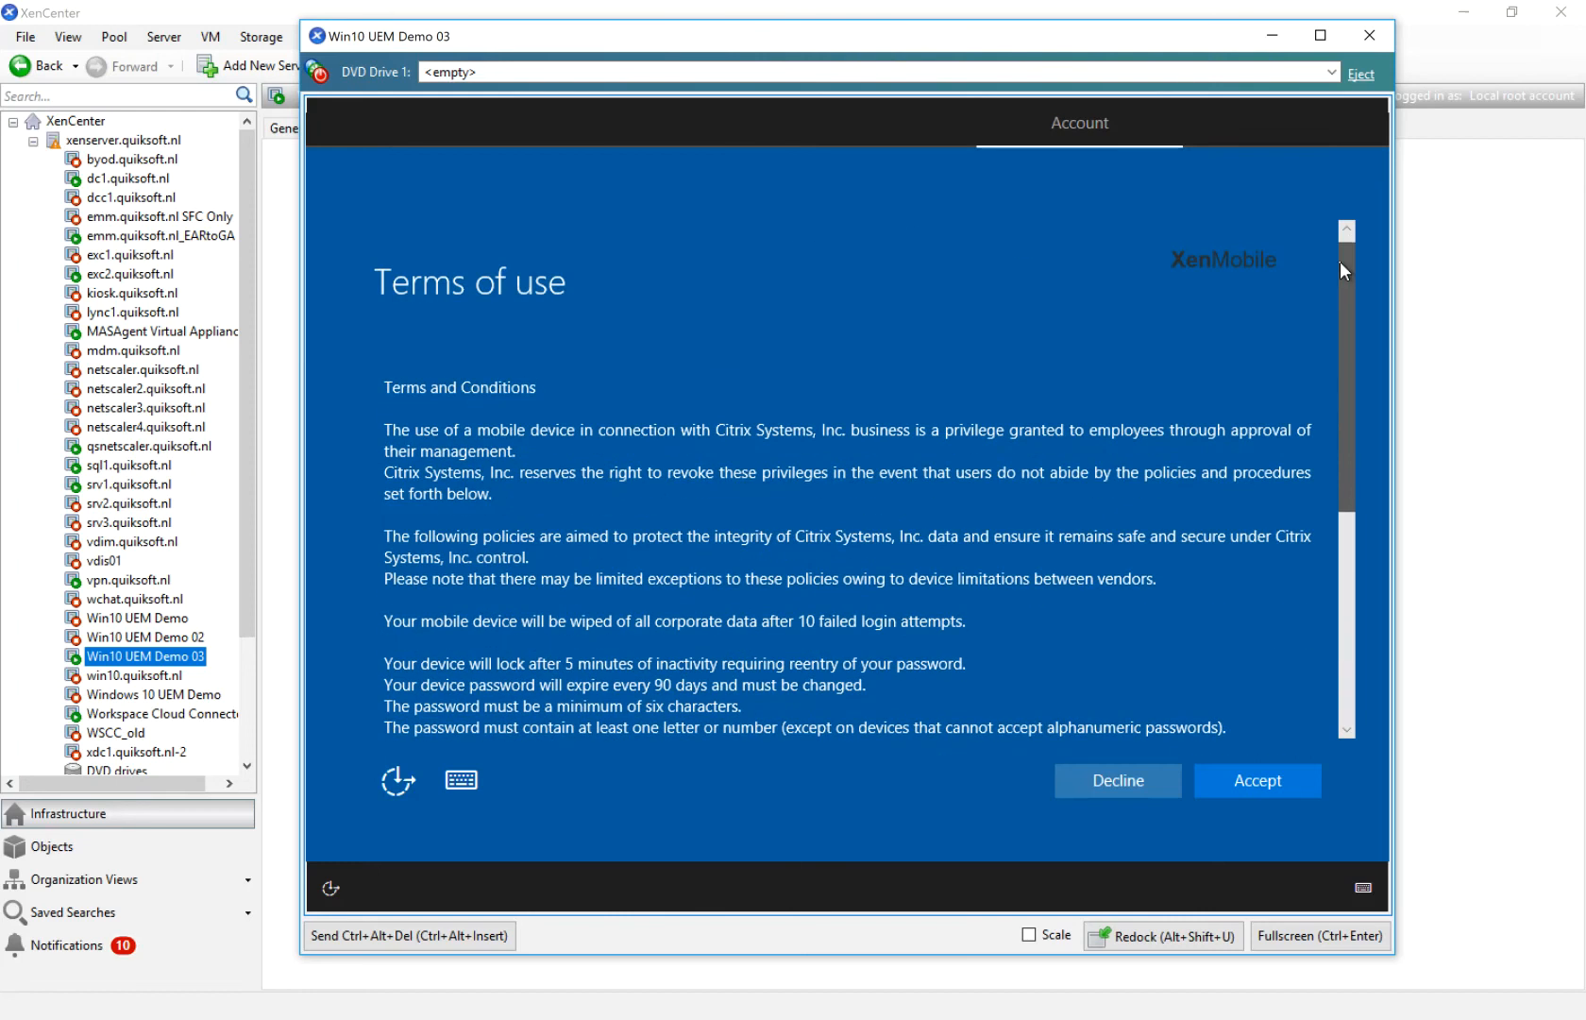
{"action": "left_click", "coordinate": [1282, 781]}
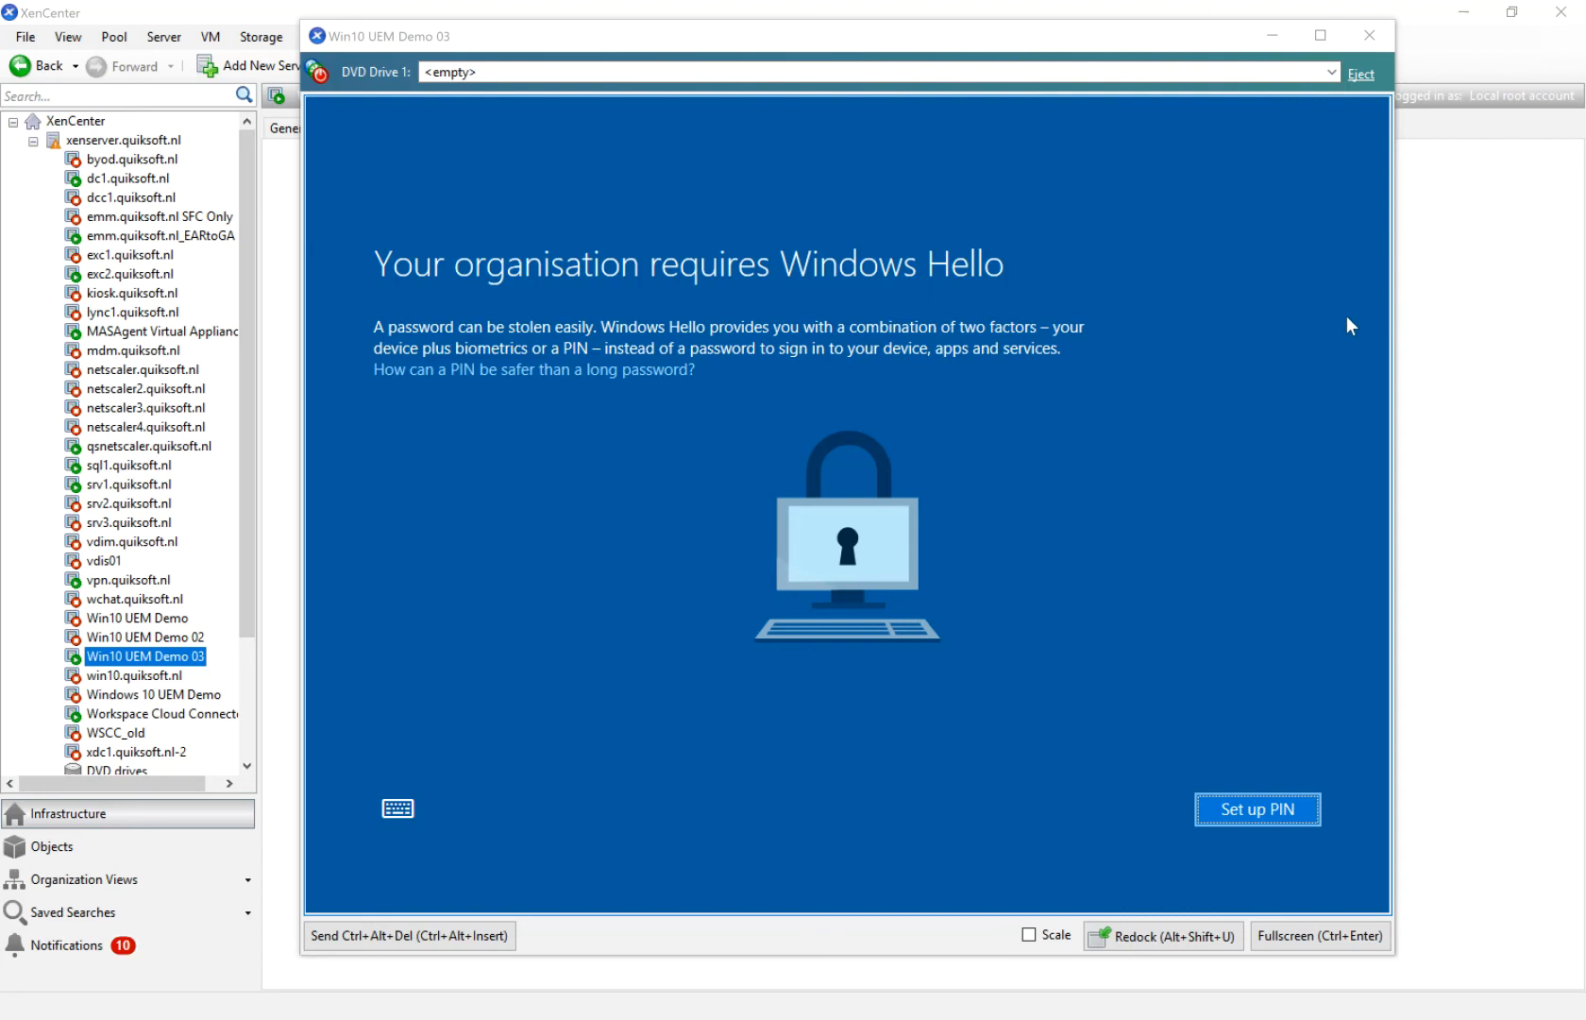
Step: Start Windows Hello PIN setup and submit the texted verification code
{"action": "left_click", "coordinate": [1243, 813]}
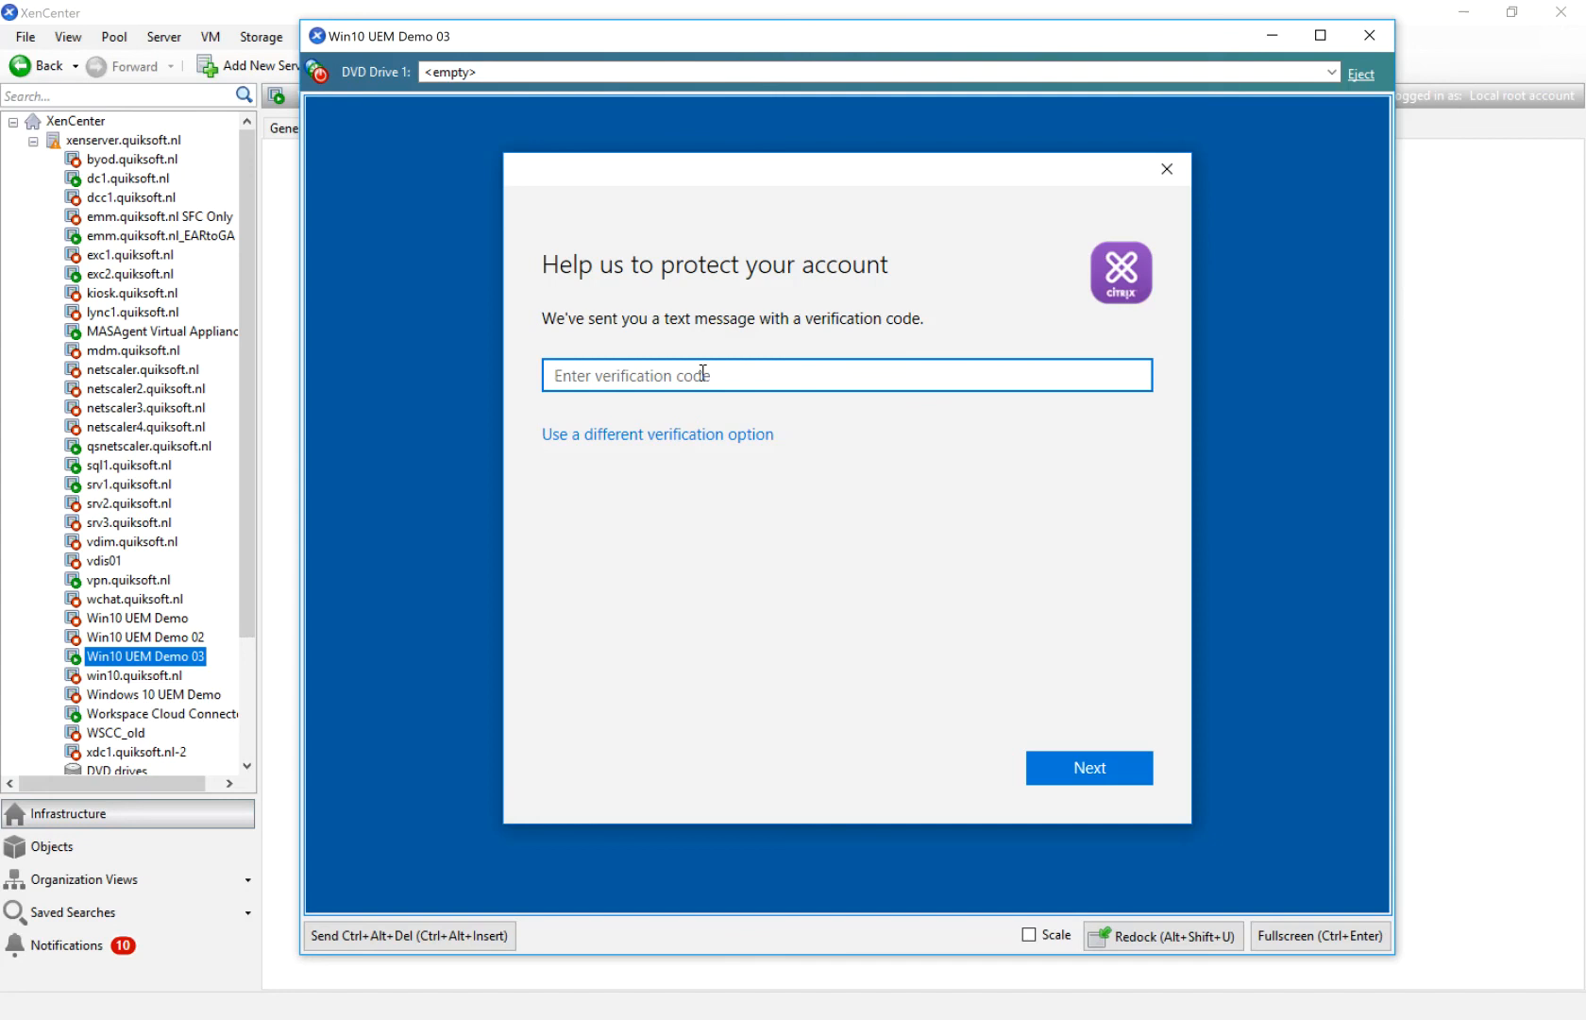
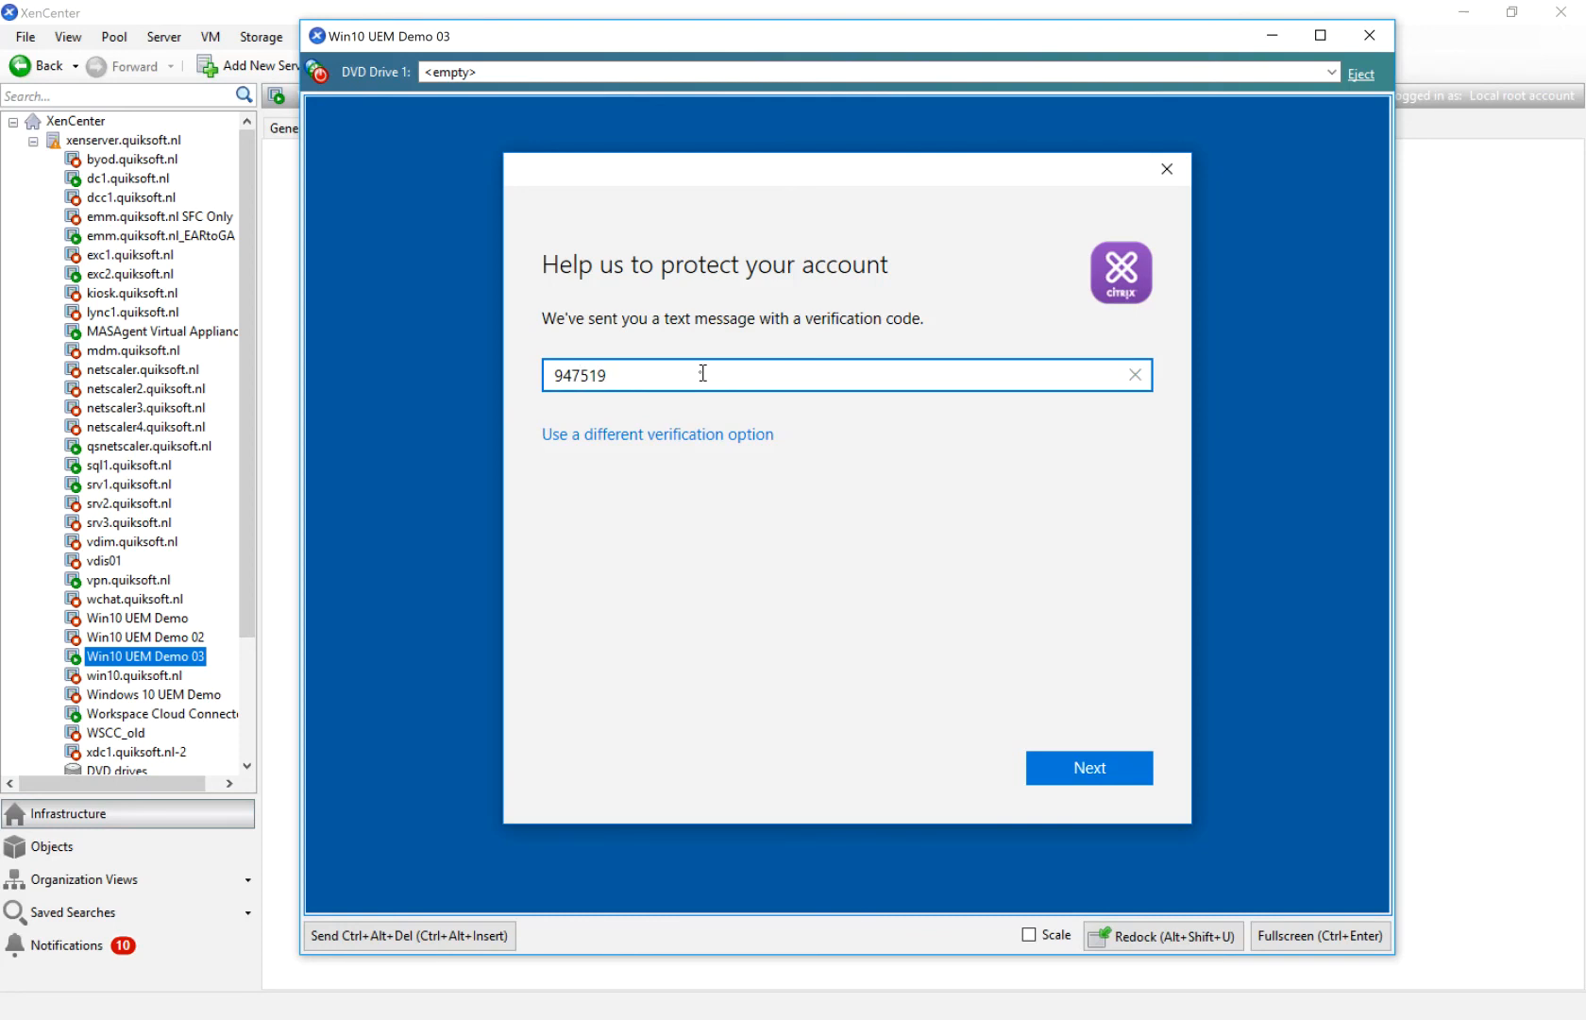
{"action": "left_click", "coordinate": [1104, 774]}
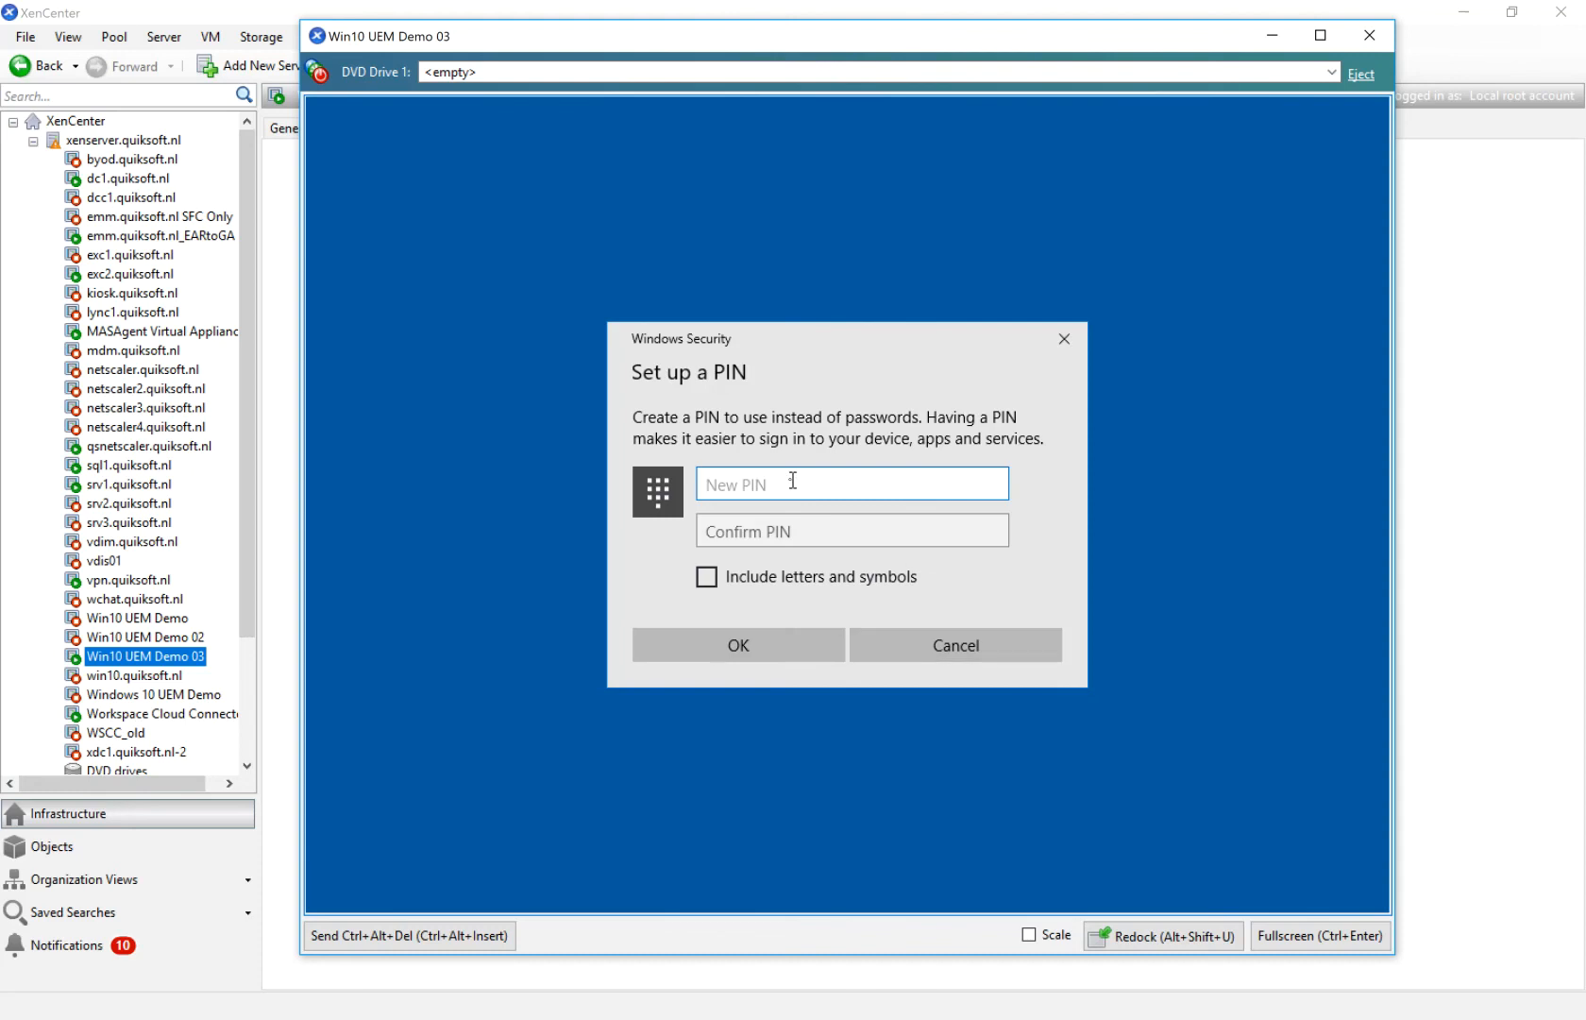
Step: Create and confirm a 6-digit sign-in PIN, replacing the rejected 5-digit first attempt
{"action": "key", "text": "Tab"}
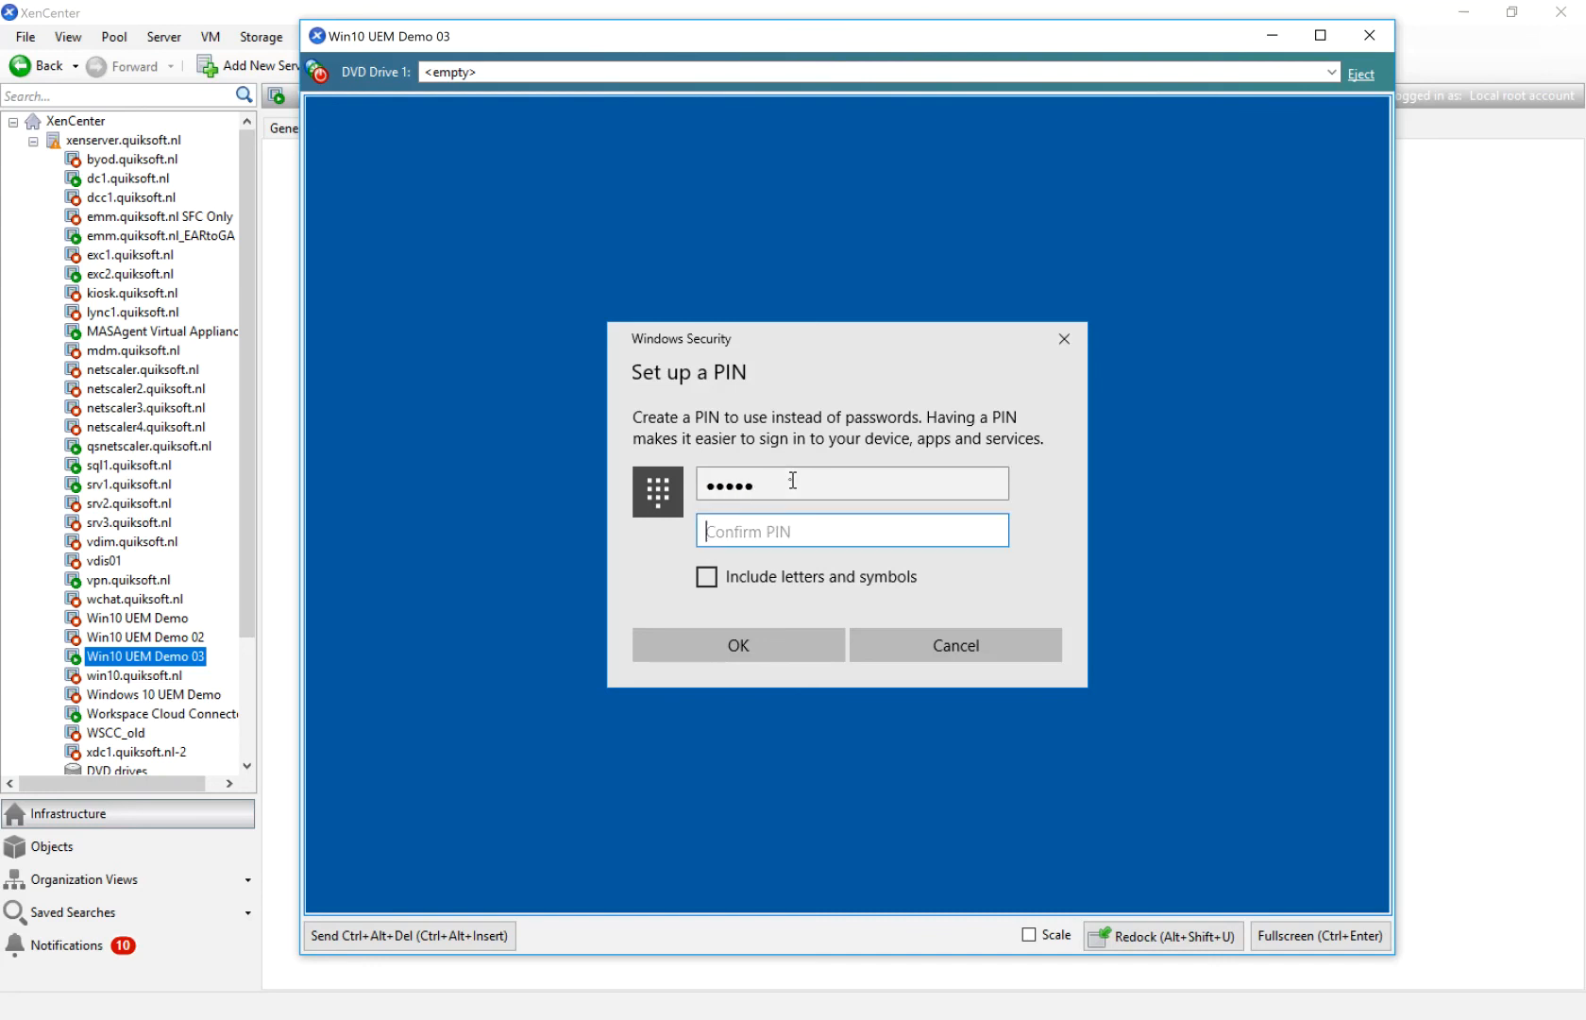
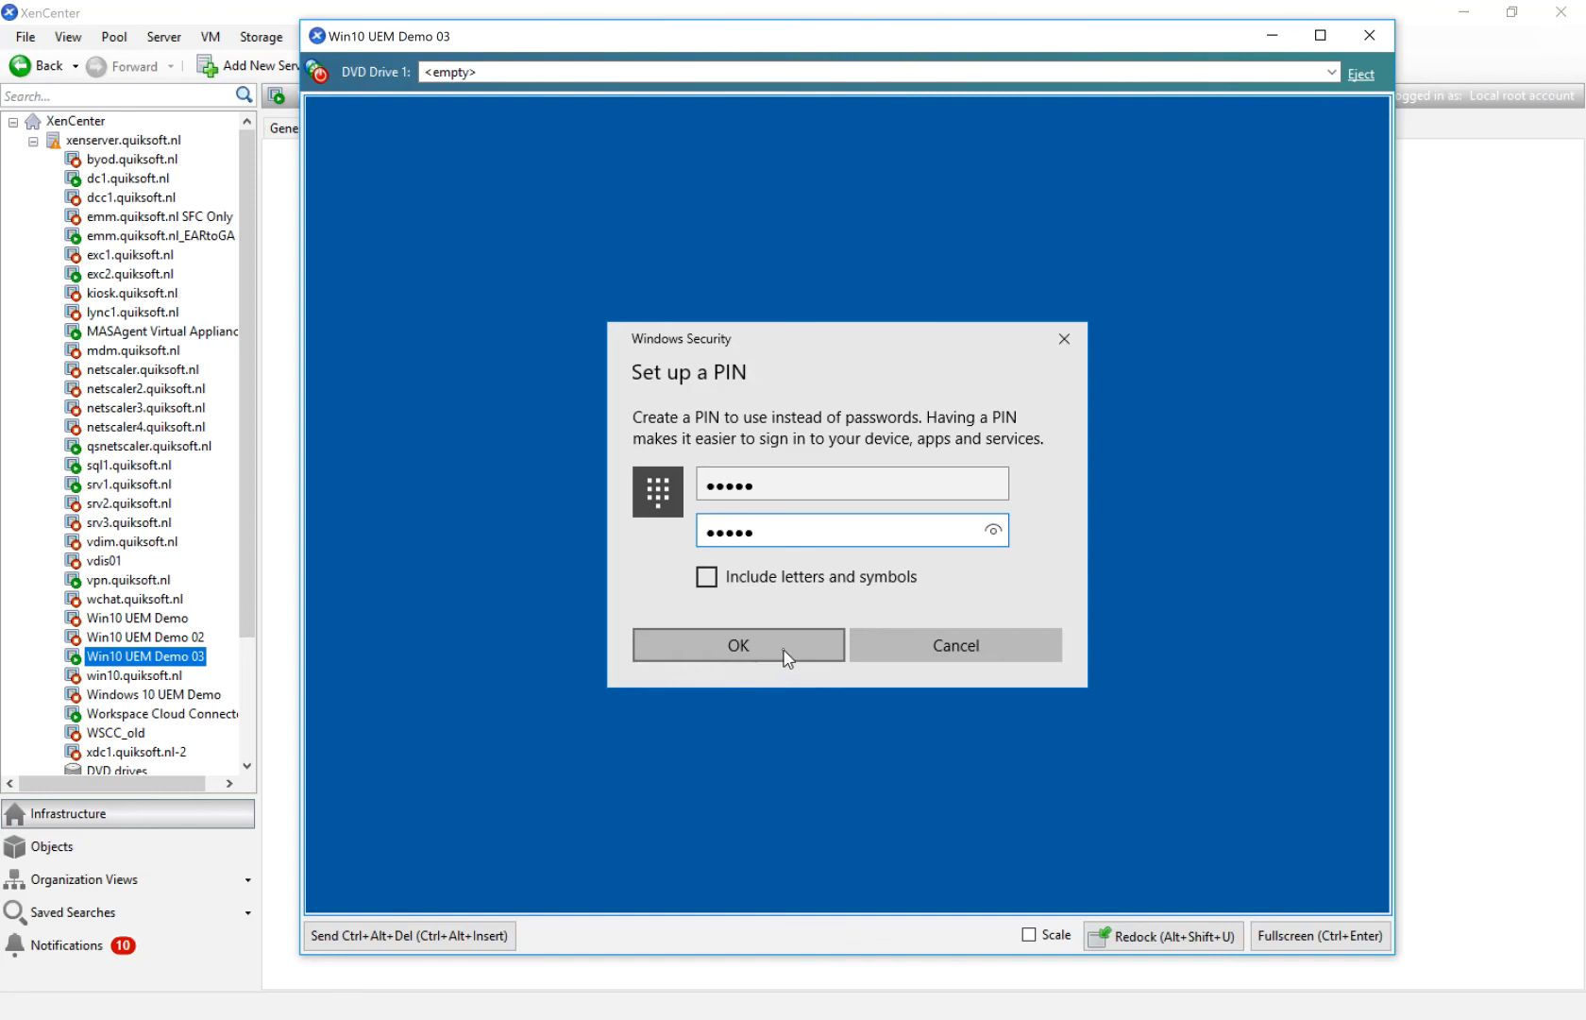
{"action": "left_click", "coordinate": [785, 658]}
{"action": "double_click", "coordinate": [789, 486]}
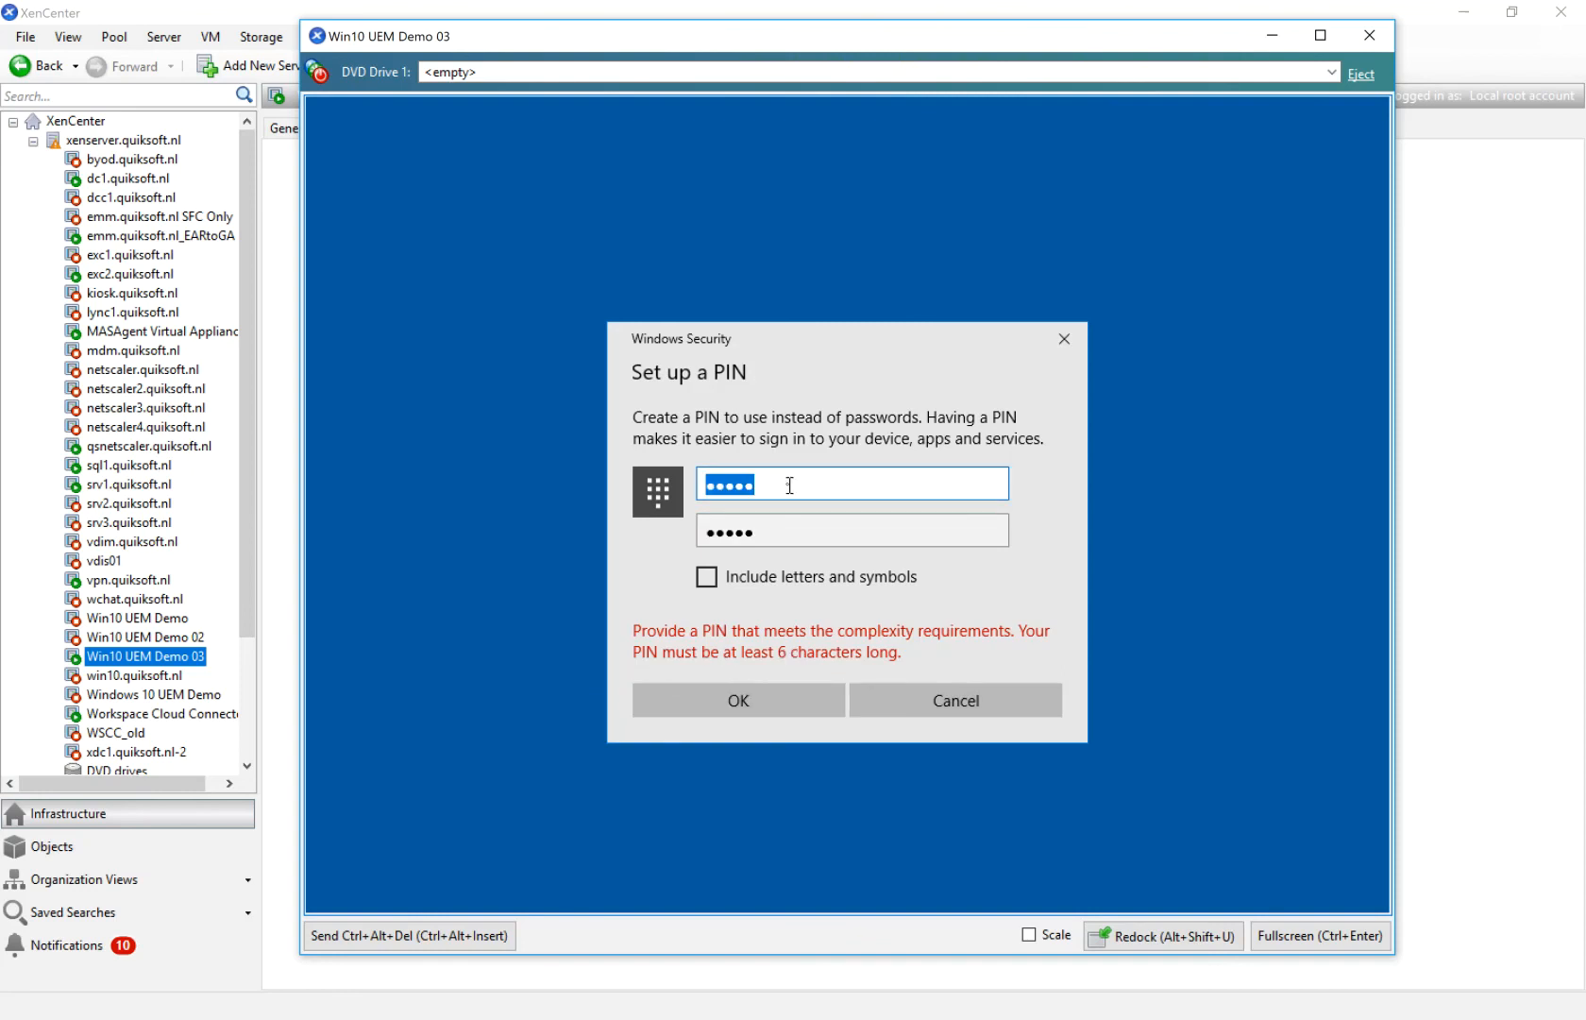
{"action": "key", "text": "BackSpace"}
{"action": "key", "text": "Tab"}
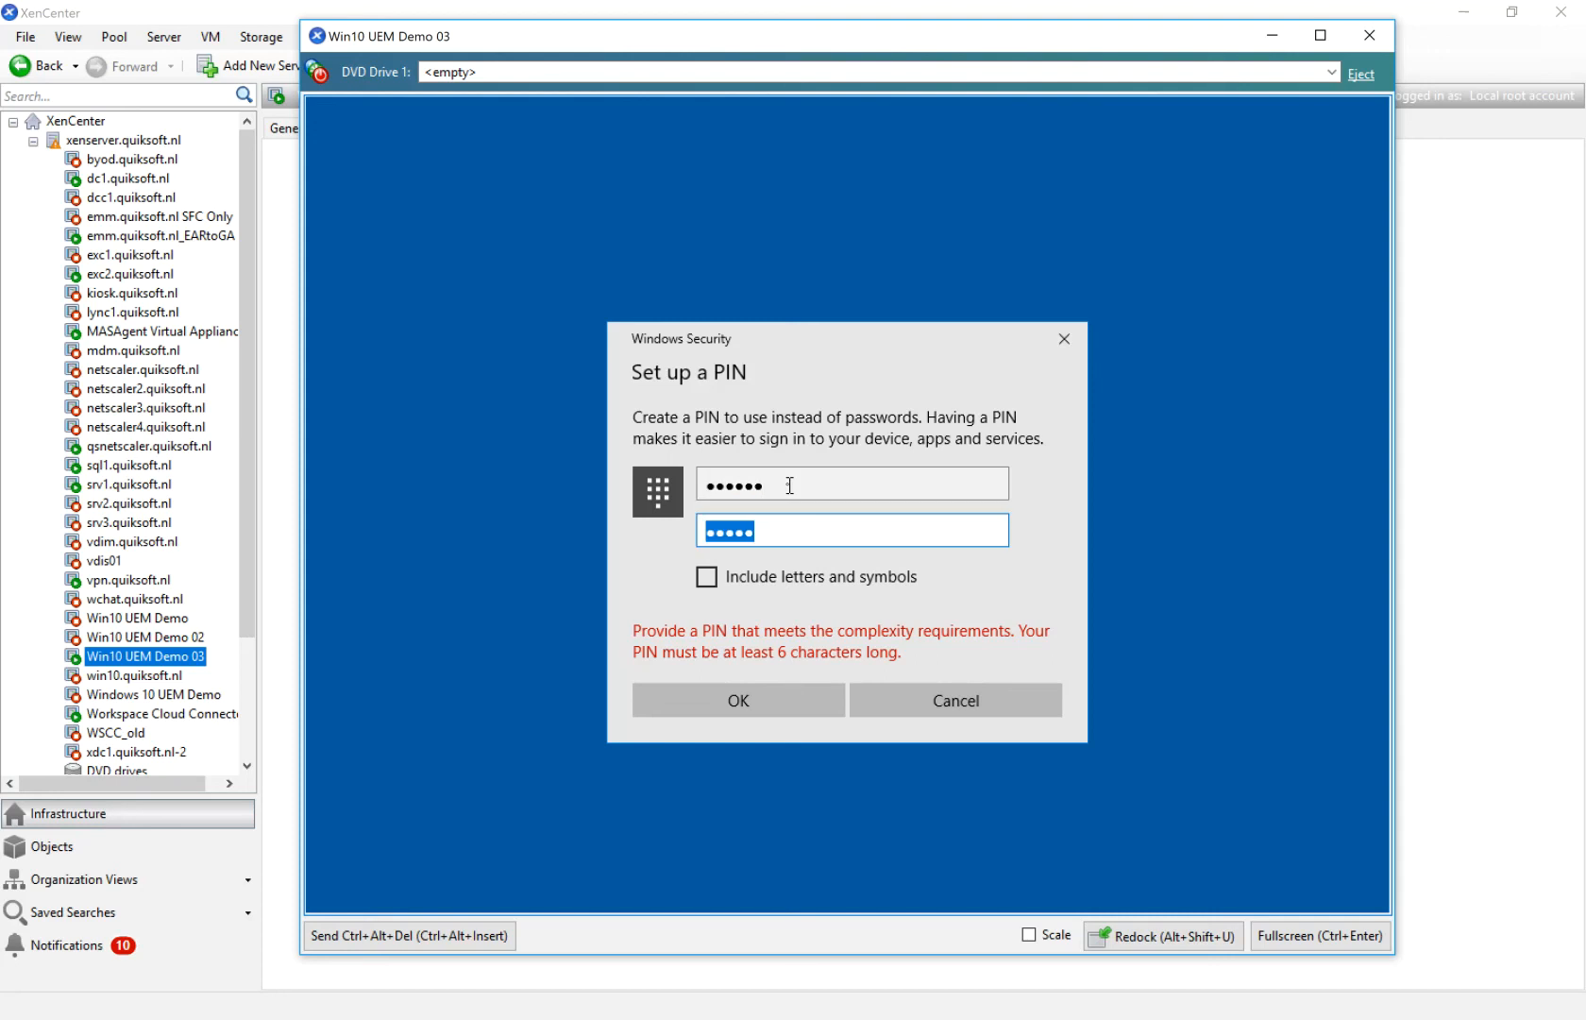
{"action": "left_click", "coordinate": [706, 700]}
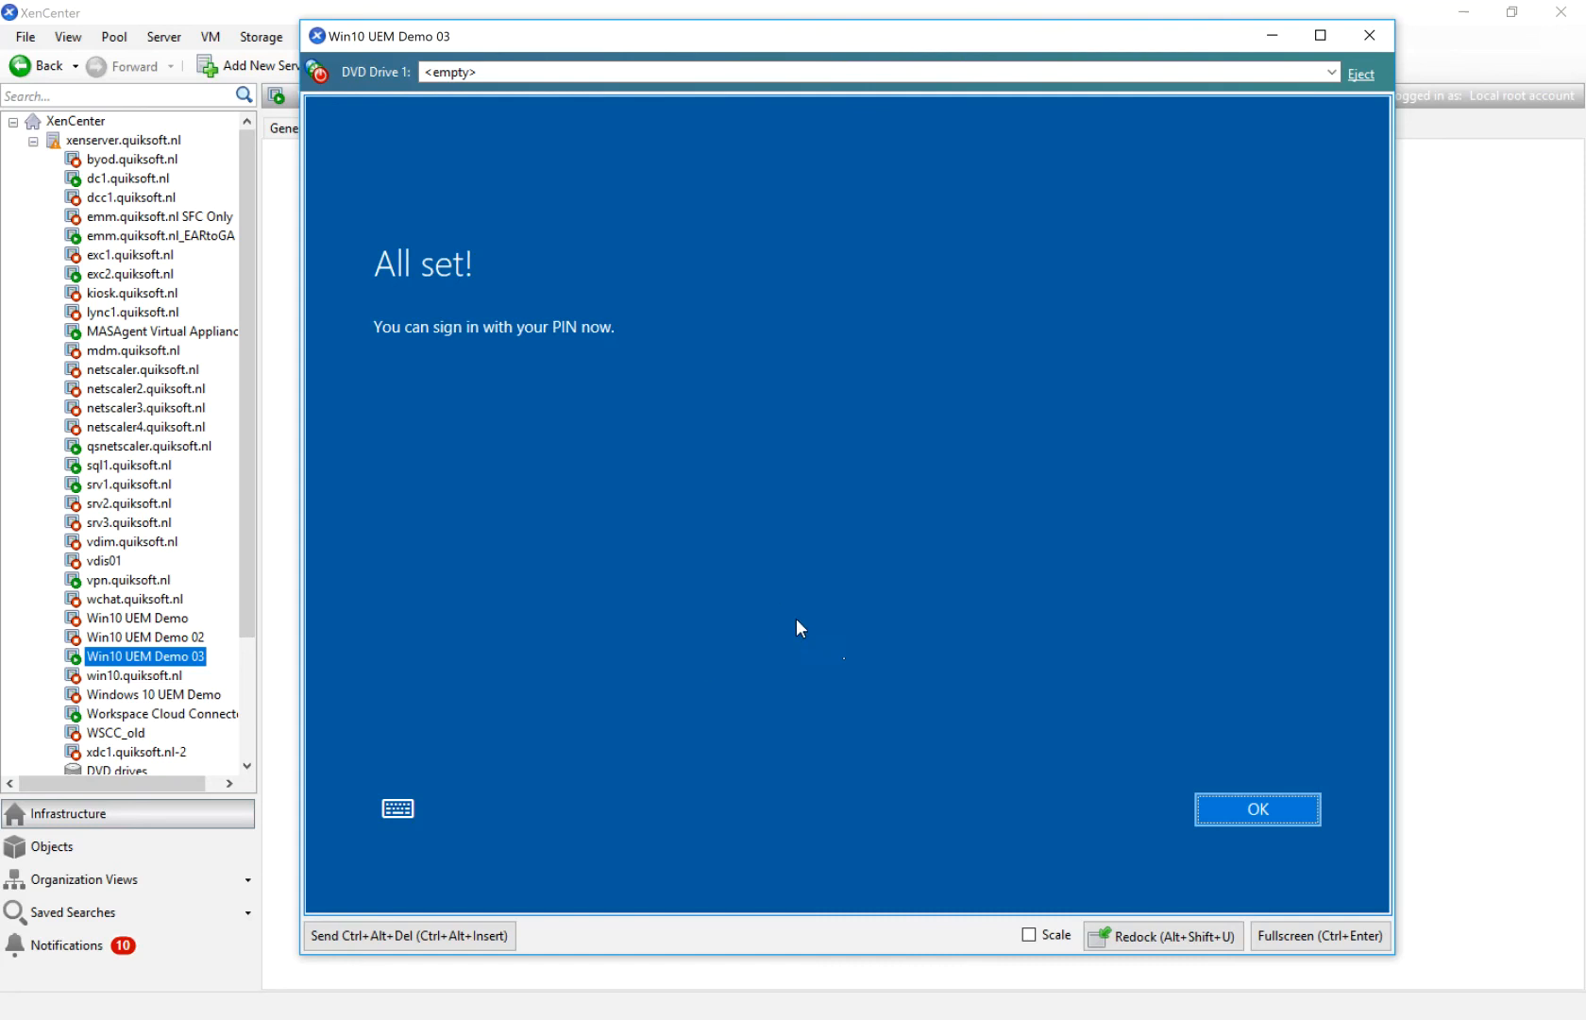
Step: Dismiss the All set screen and open Windows Settings maximized in the VM
{"action": "left_click", "coordinate": [1233, 798]}
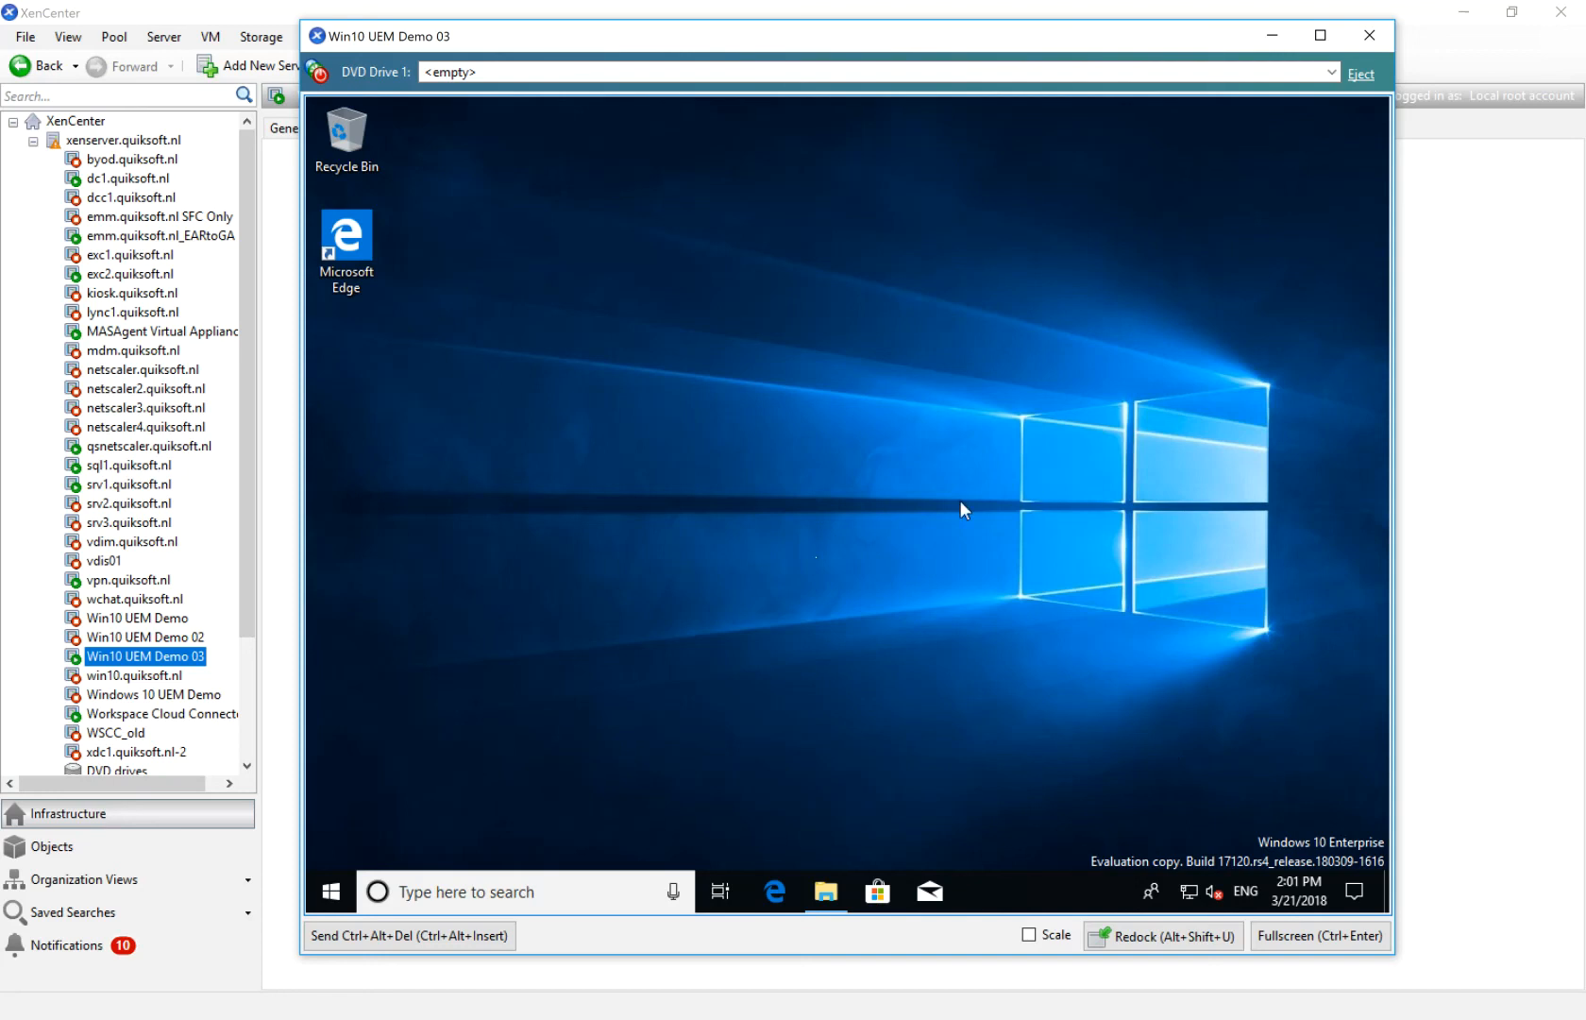
{"action": "left_click", "coordinate": [330, 892]}
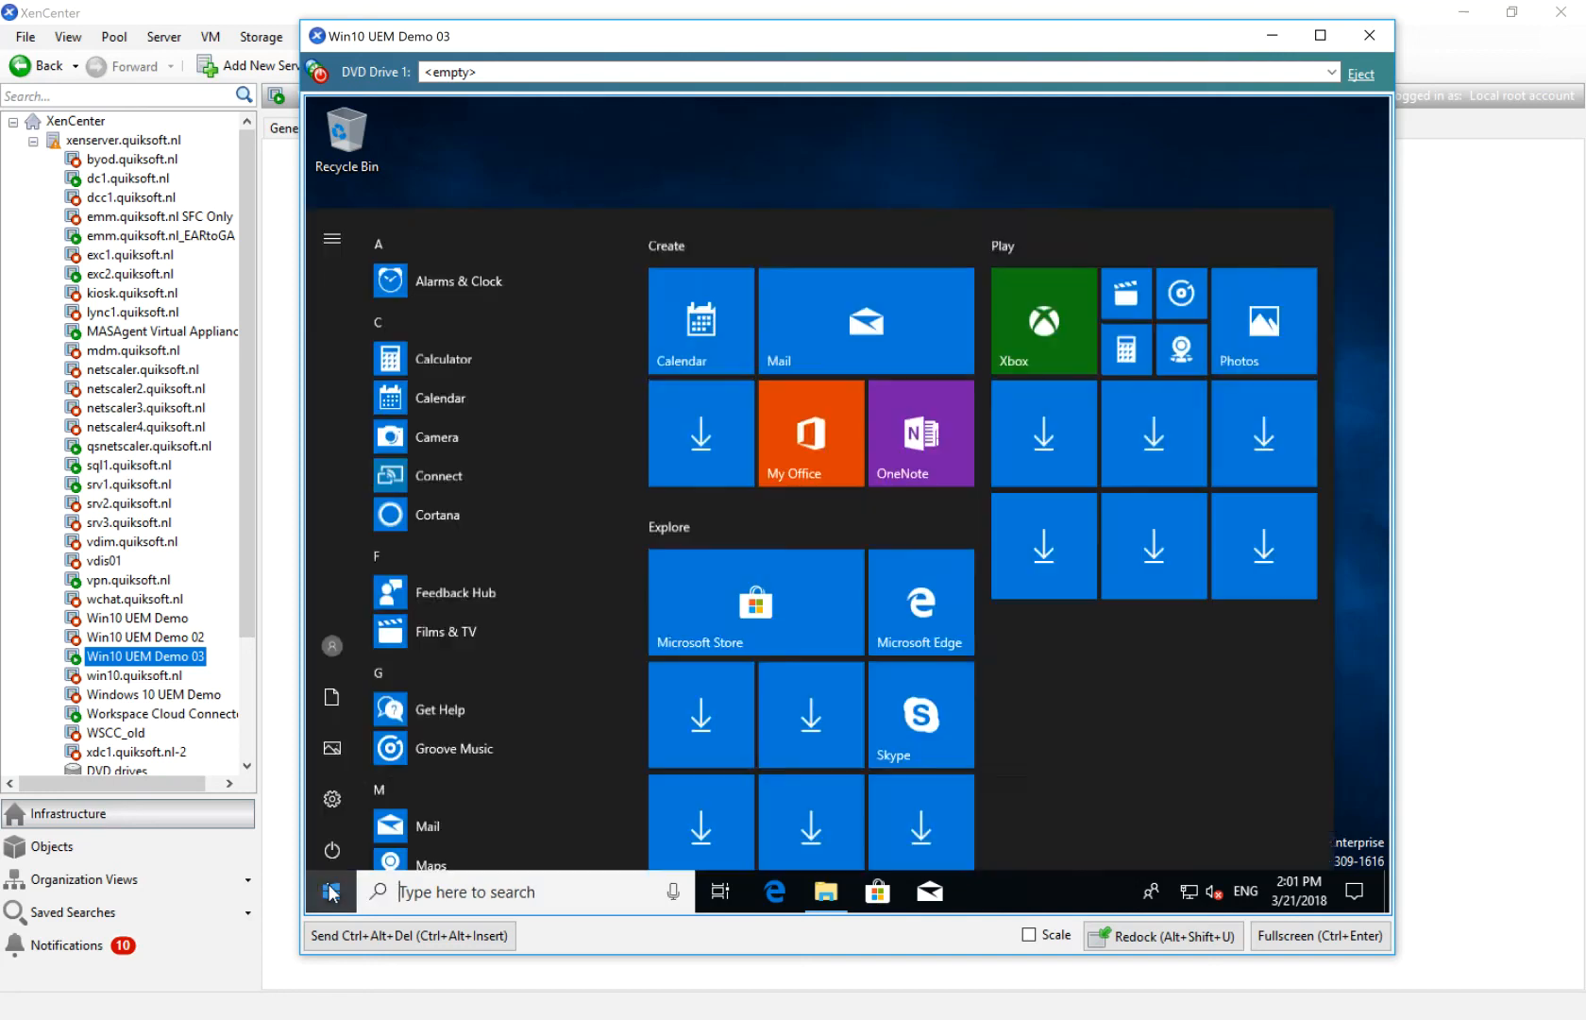
{"action": "left_click", "coordinate": [330, 793]}
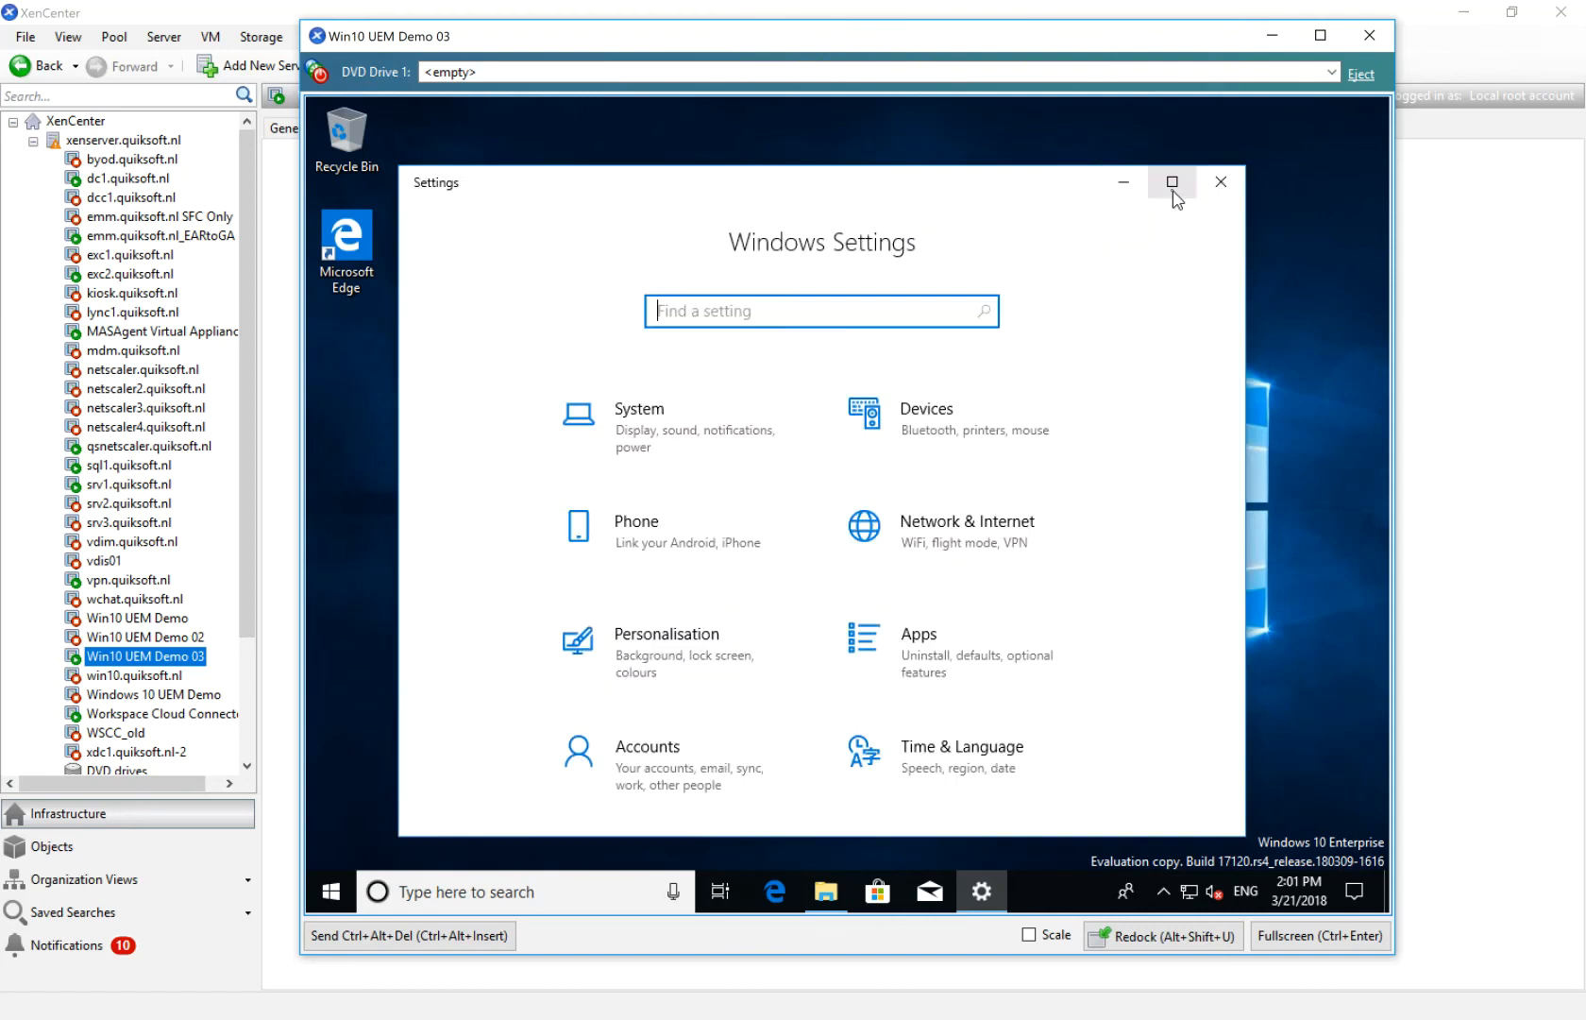
{"action": "left_click", "coordinate": [1172, 181]}
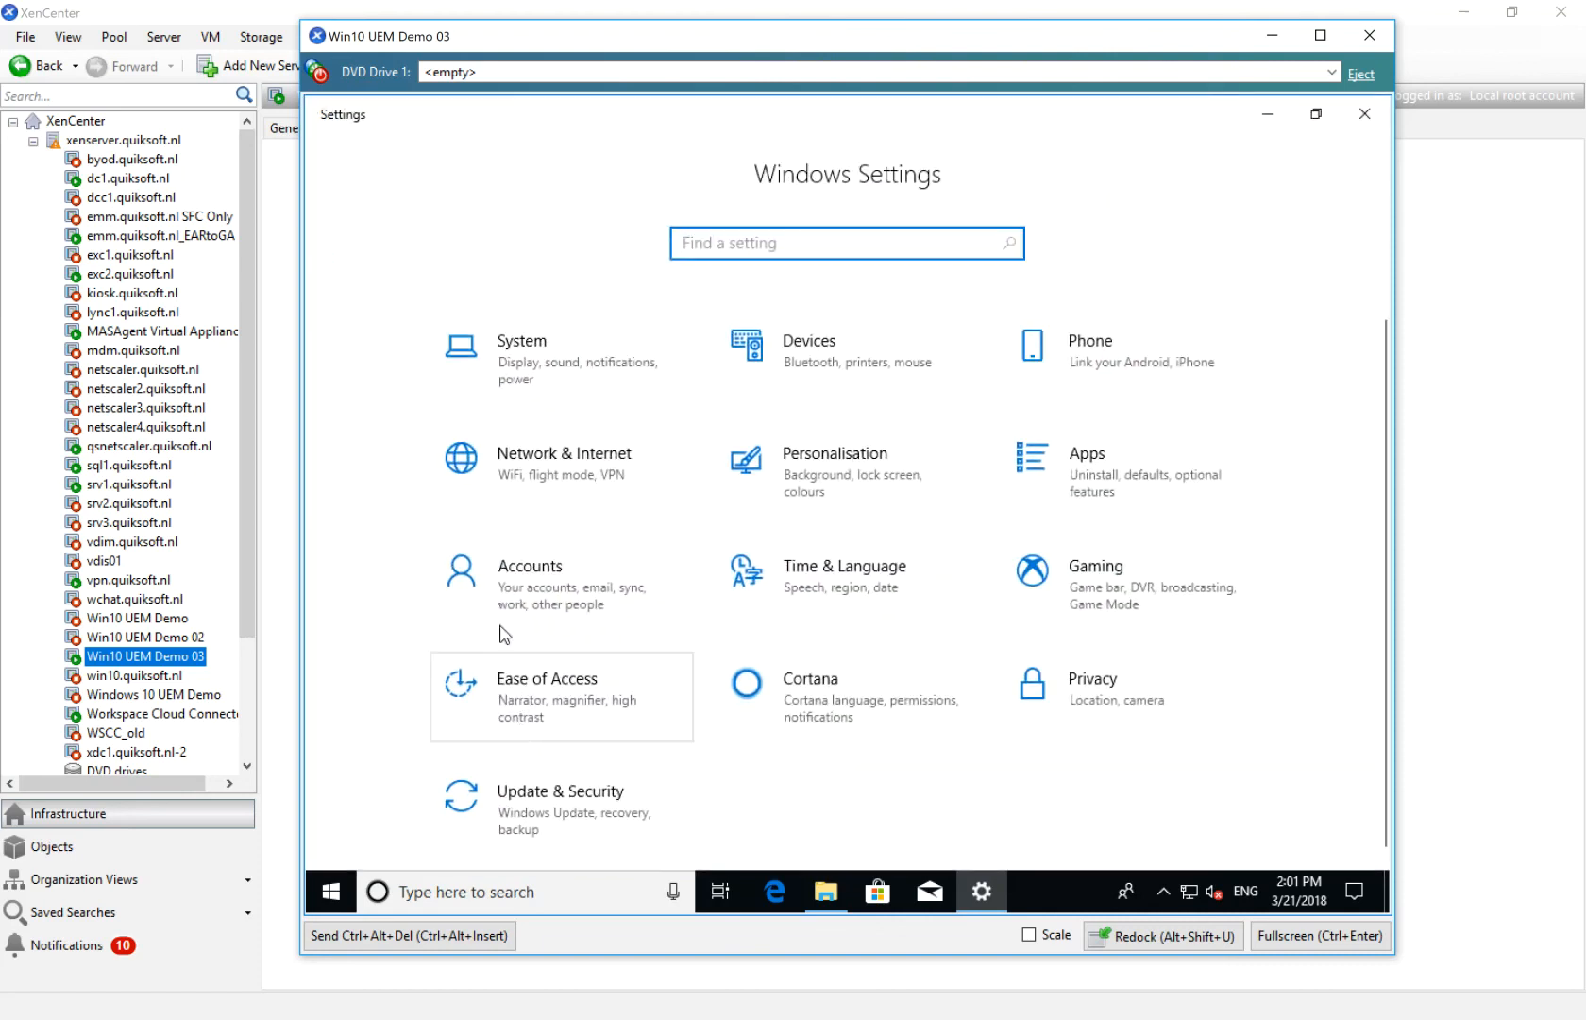
Step: In Accounts > Access work or school, show the Azure AD connection's management info
{"action": "left_click", "coordinate": [540, 582]}
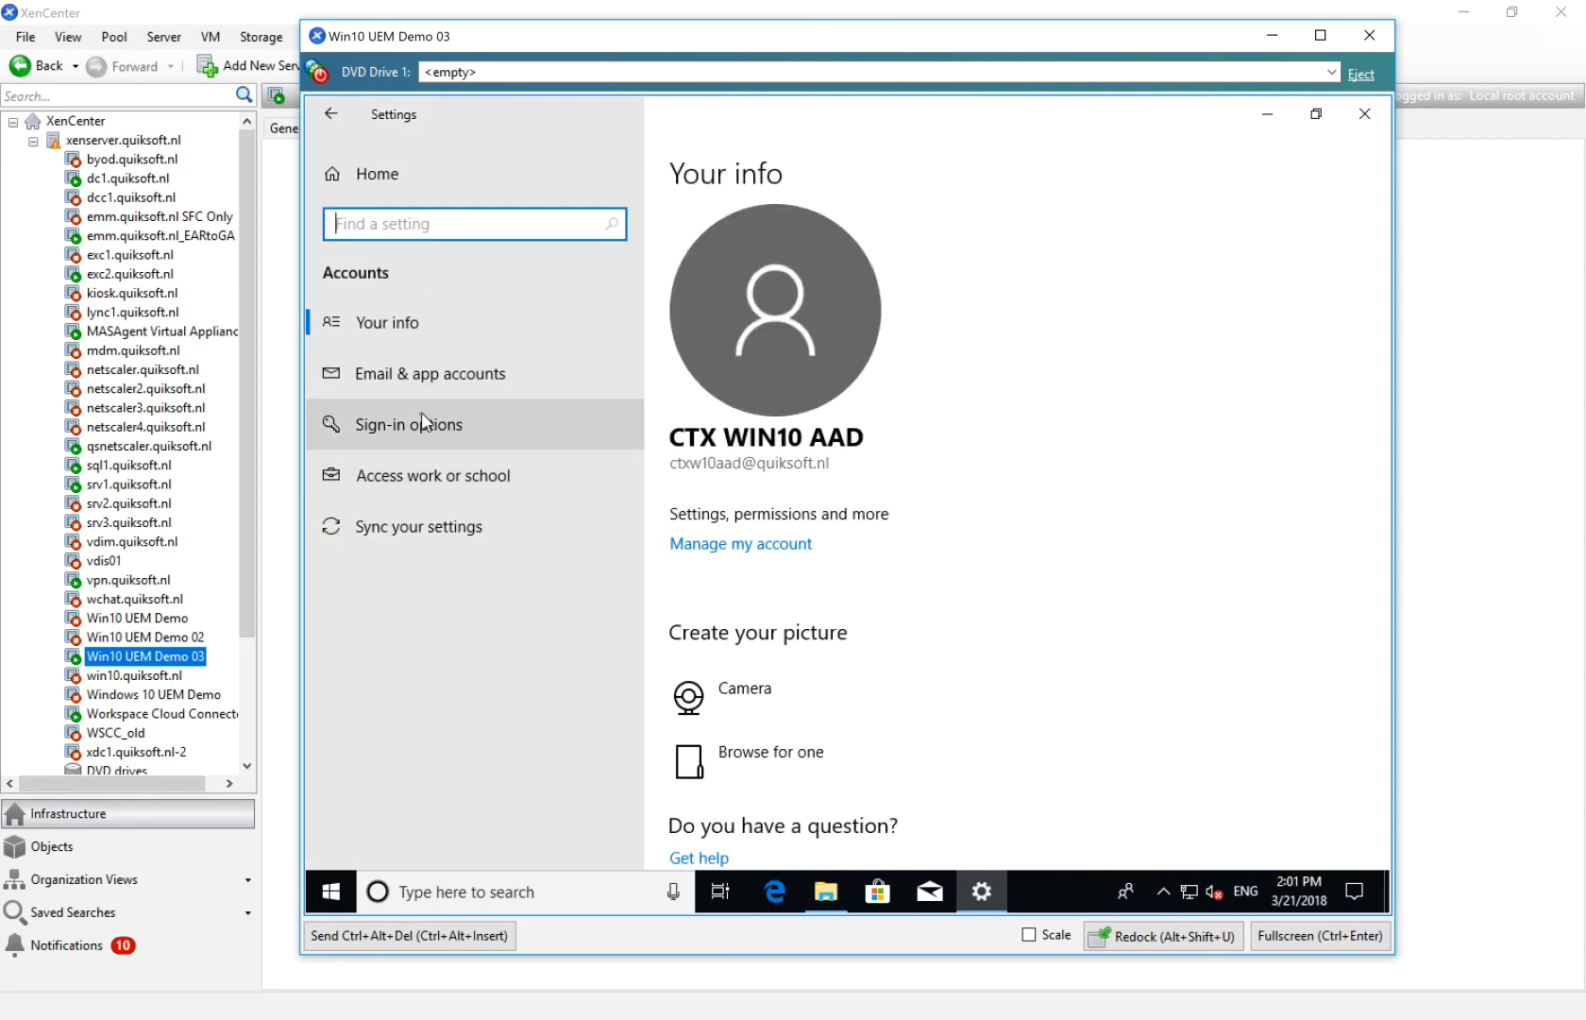
{"action": "left_click", "coordinate": [420, 478]}
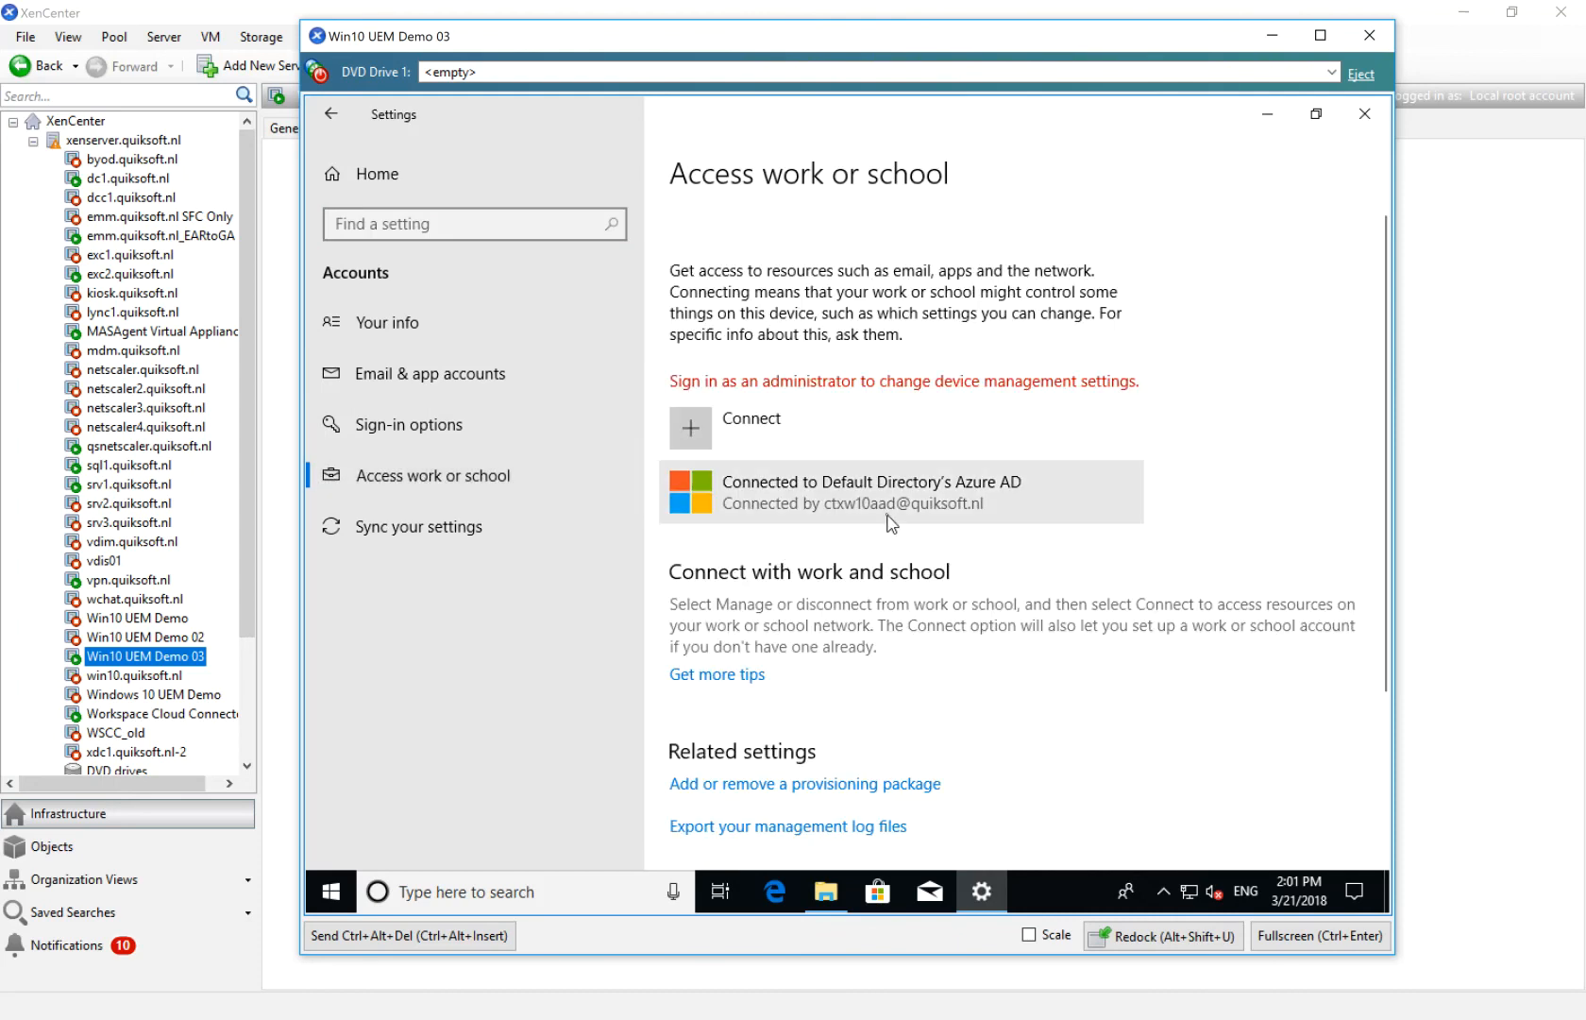
{"action": "left_click", "coordinate": [900, 513]}
{"action": "left_click", "coordinate": [958, 587]}
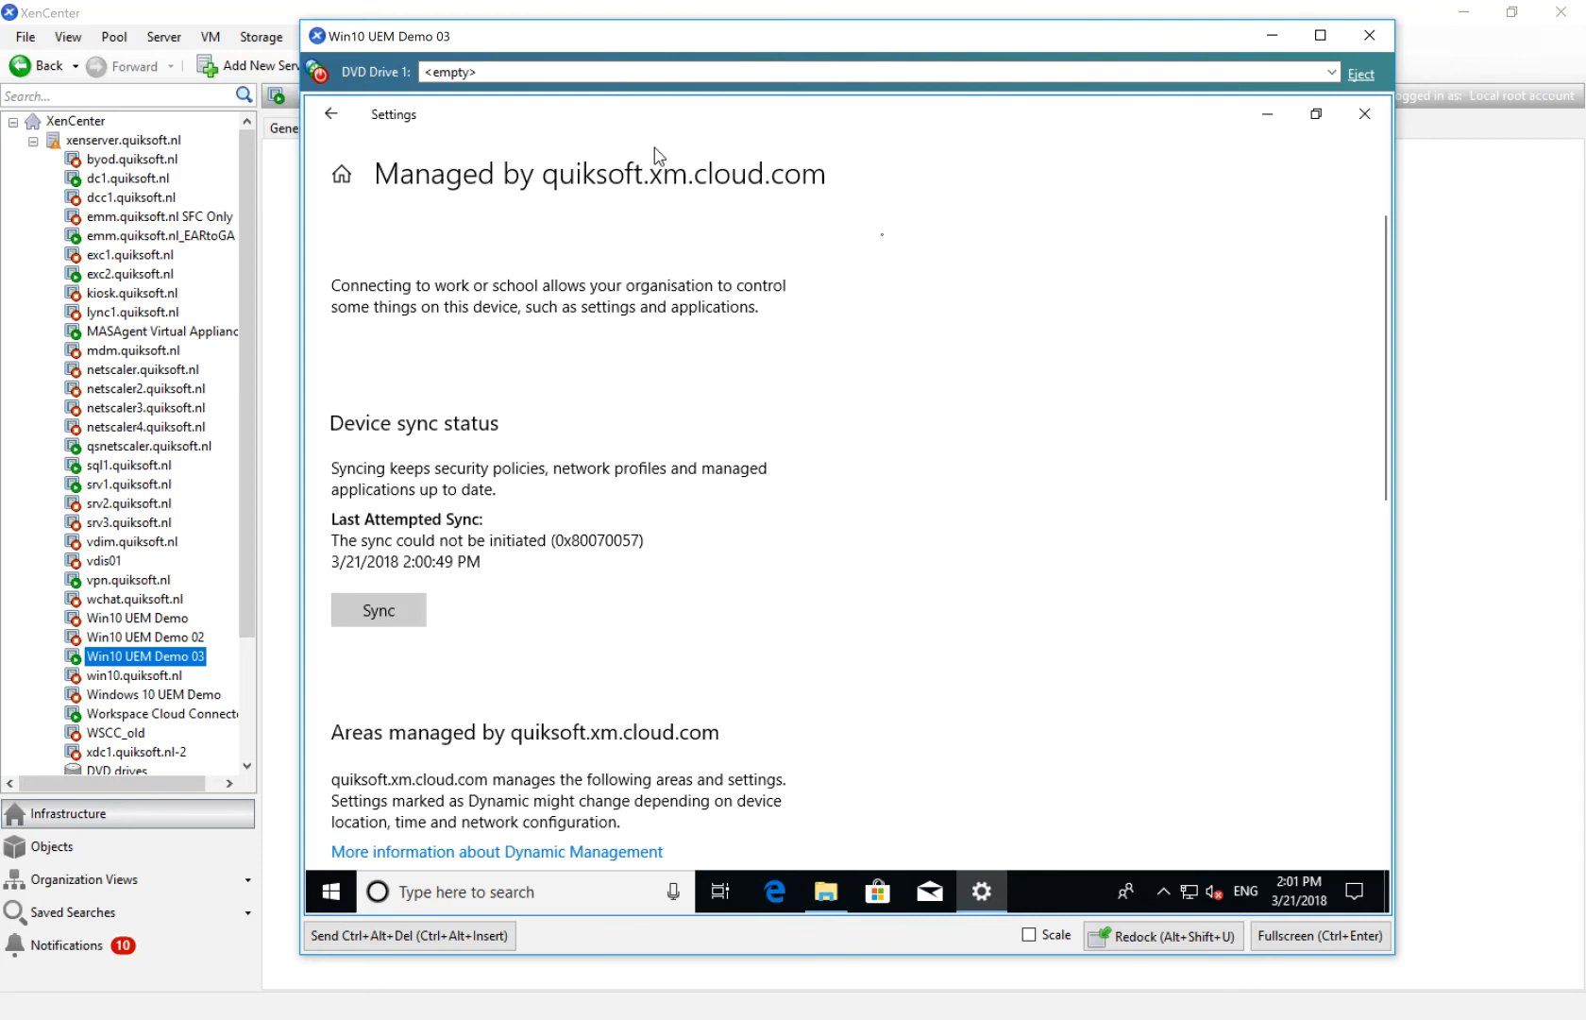
Step: Scroll through the Browser, ApplicationManagement and CredentialProviders policies, then close Settings
{"action": "left_click_drag", "start_coordinate": [1383, 256], "coordinate": [1359, 398]}
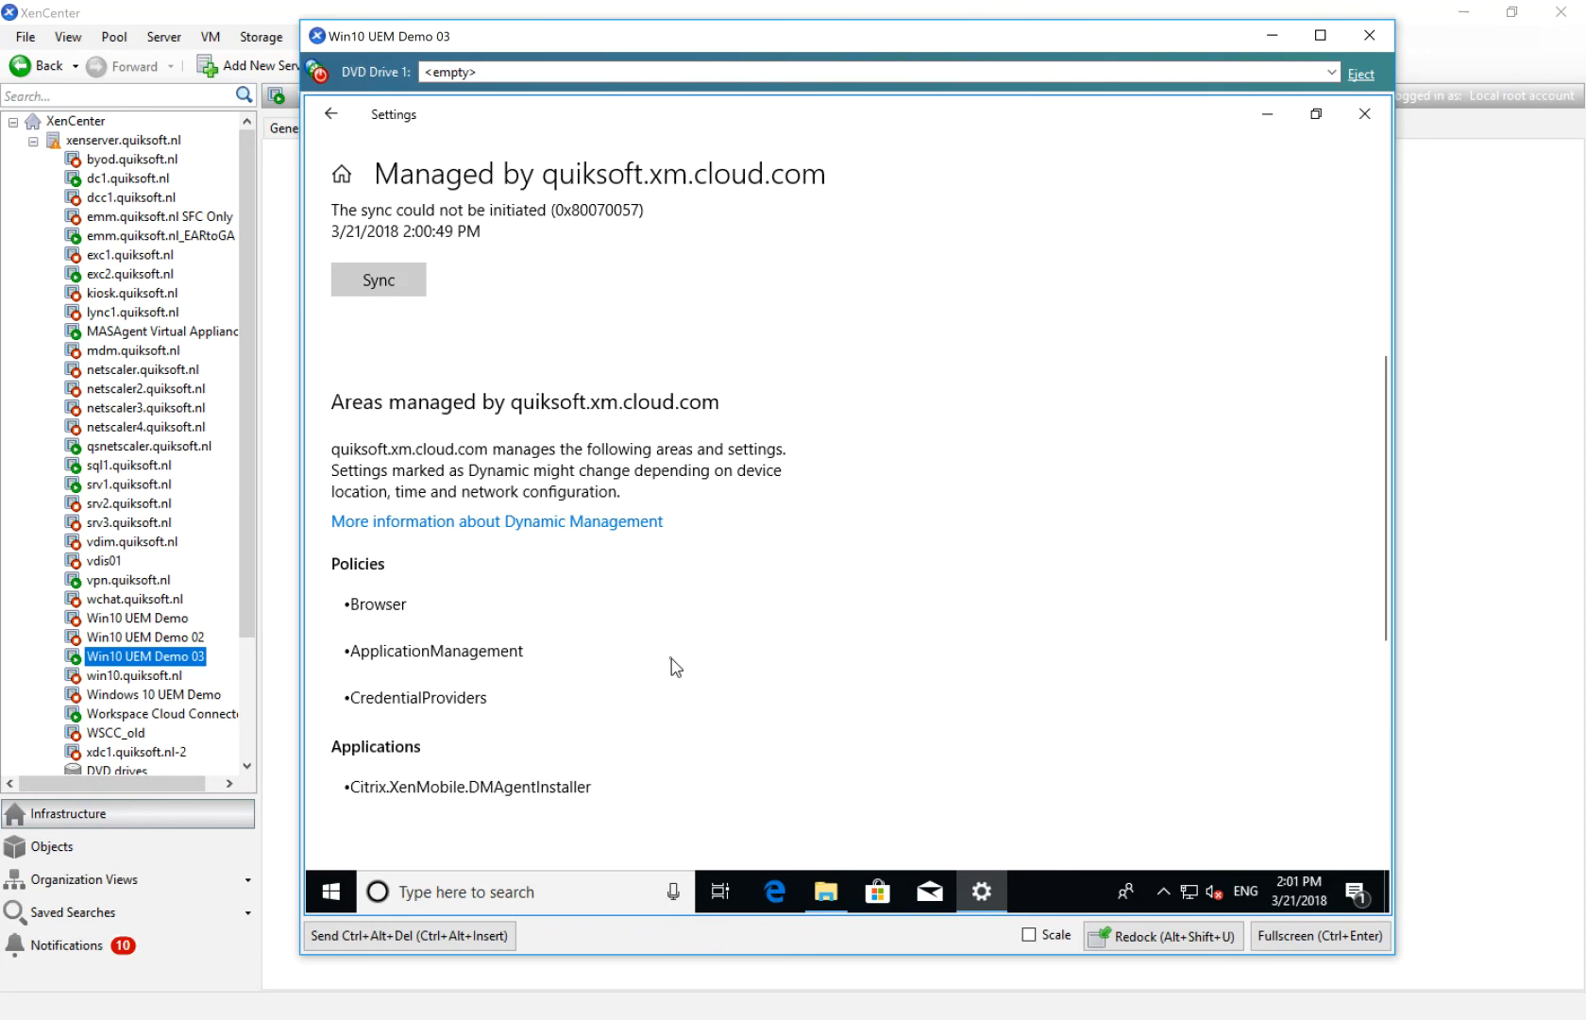
{"action": "left_click", "coordinate": [1374, 114]}
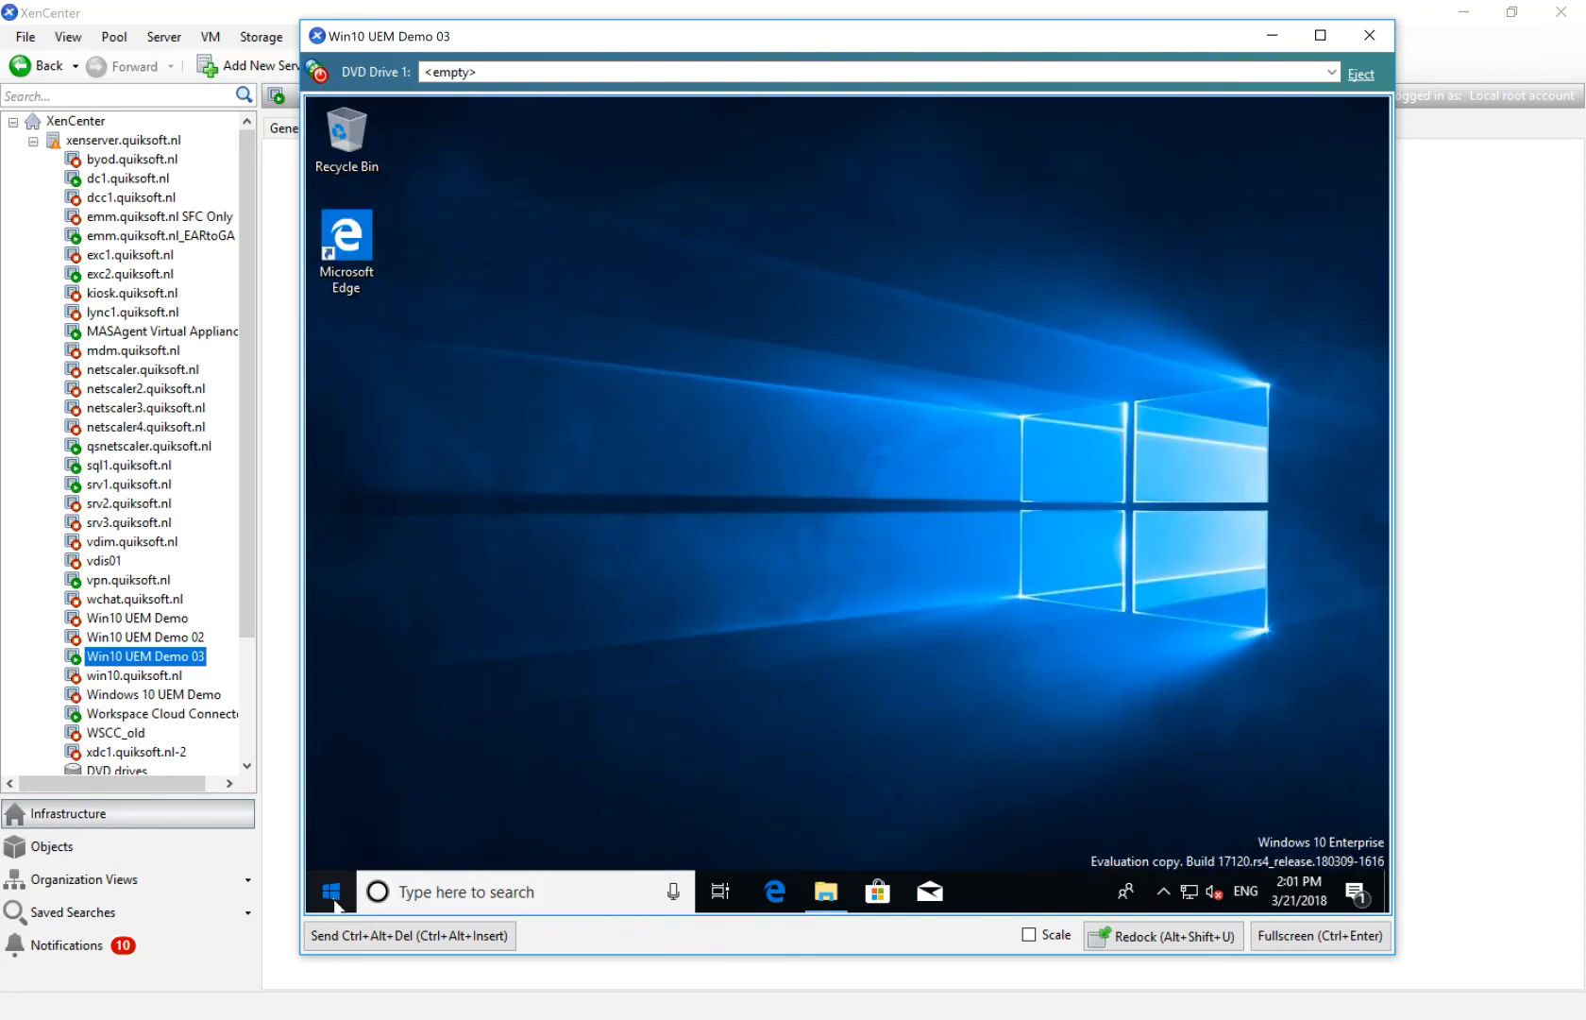
Step: Check the pushed apps in the Start menu, then open Microsoft Edge maximized and close it
{"action": "left_click", "coordinate": [332, 895]}
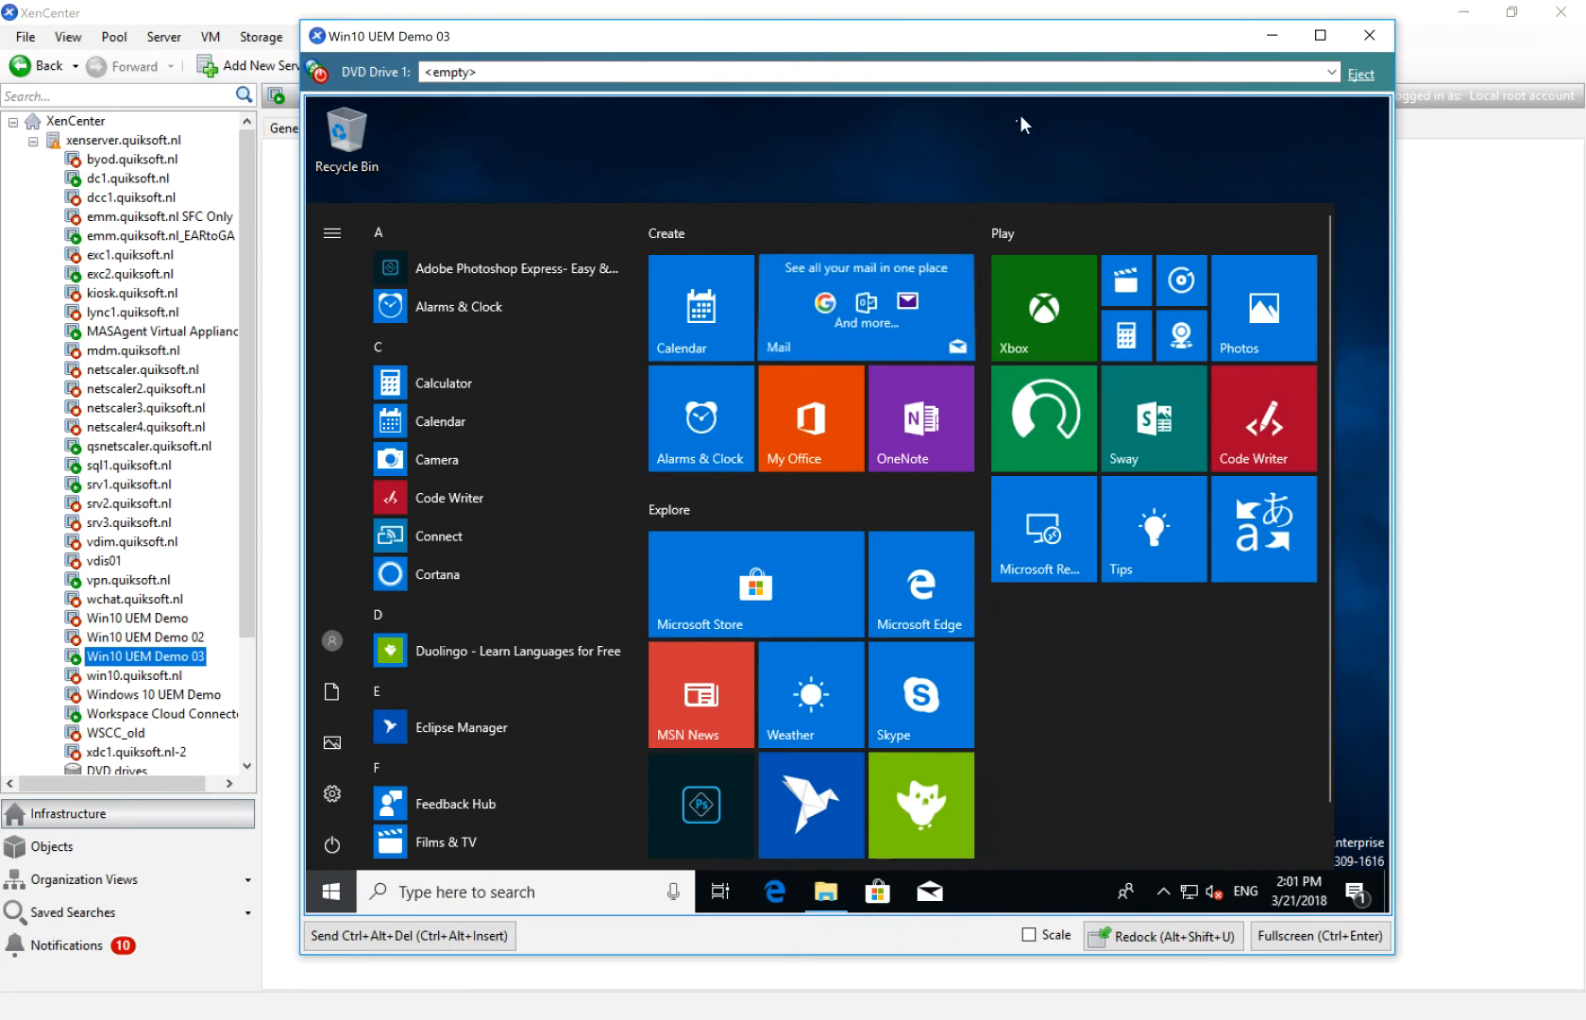
{"action": "left_click", "coordinate": [1020, 119]}
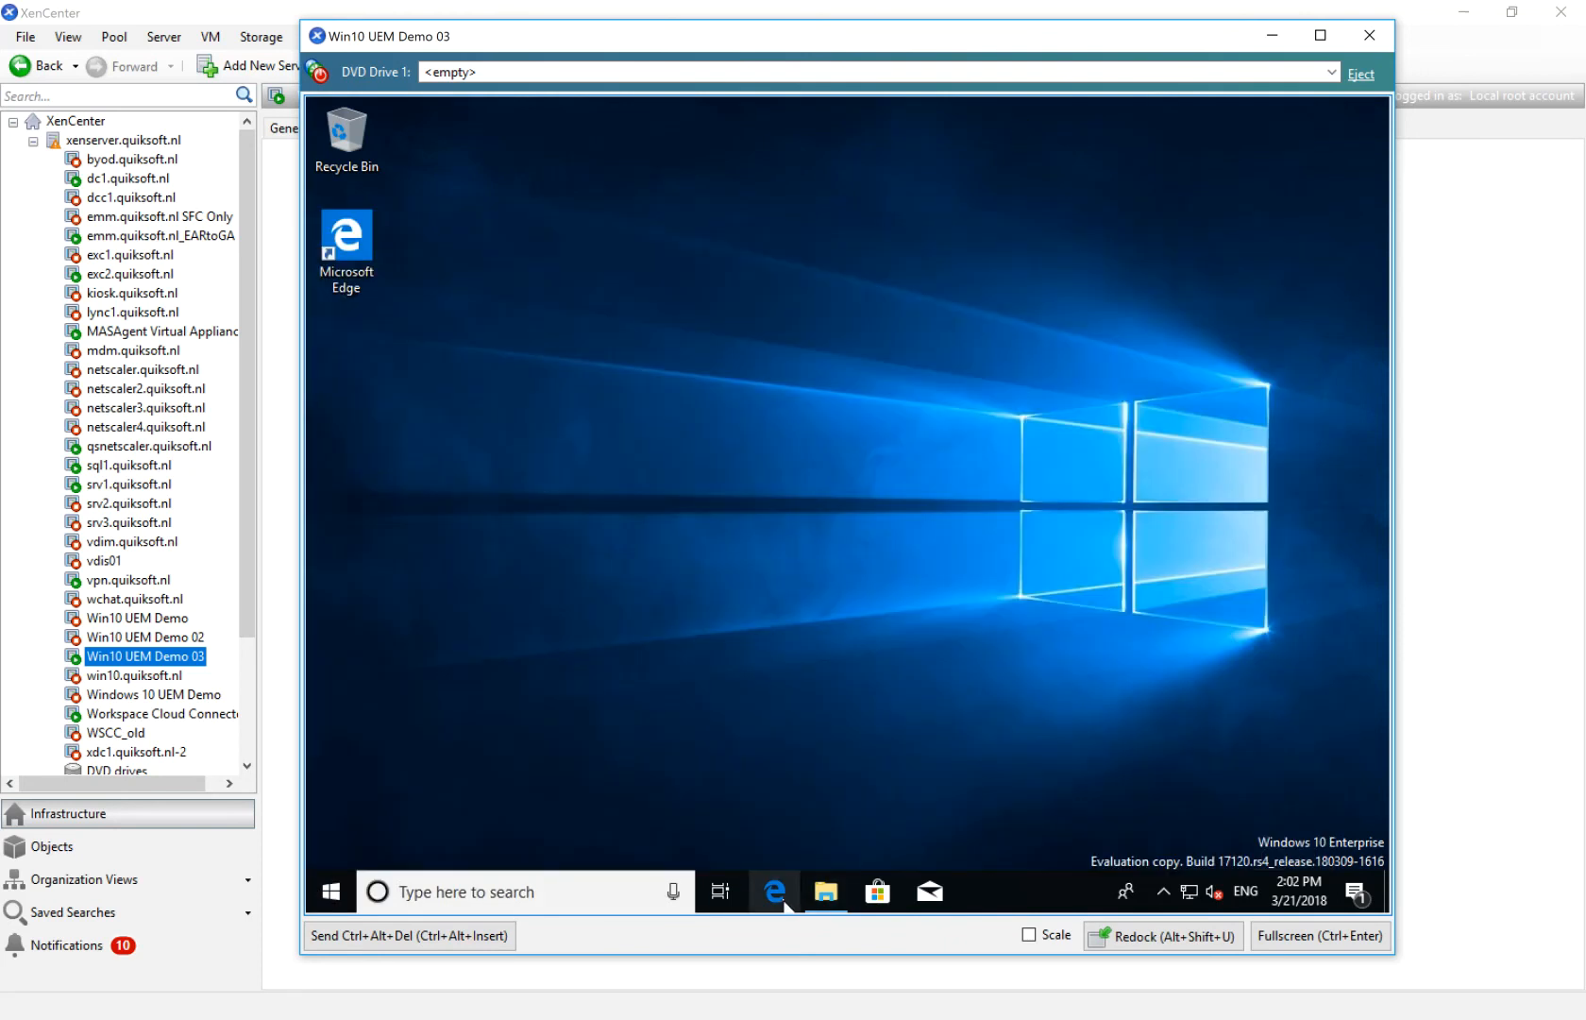
{"action": "left_click", "coordinate": [785, 904]}
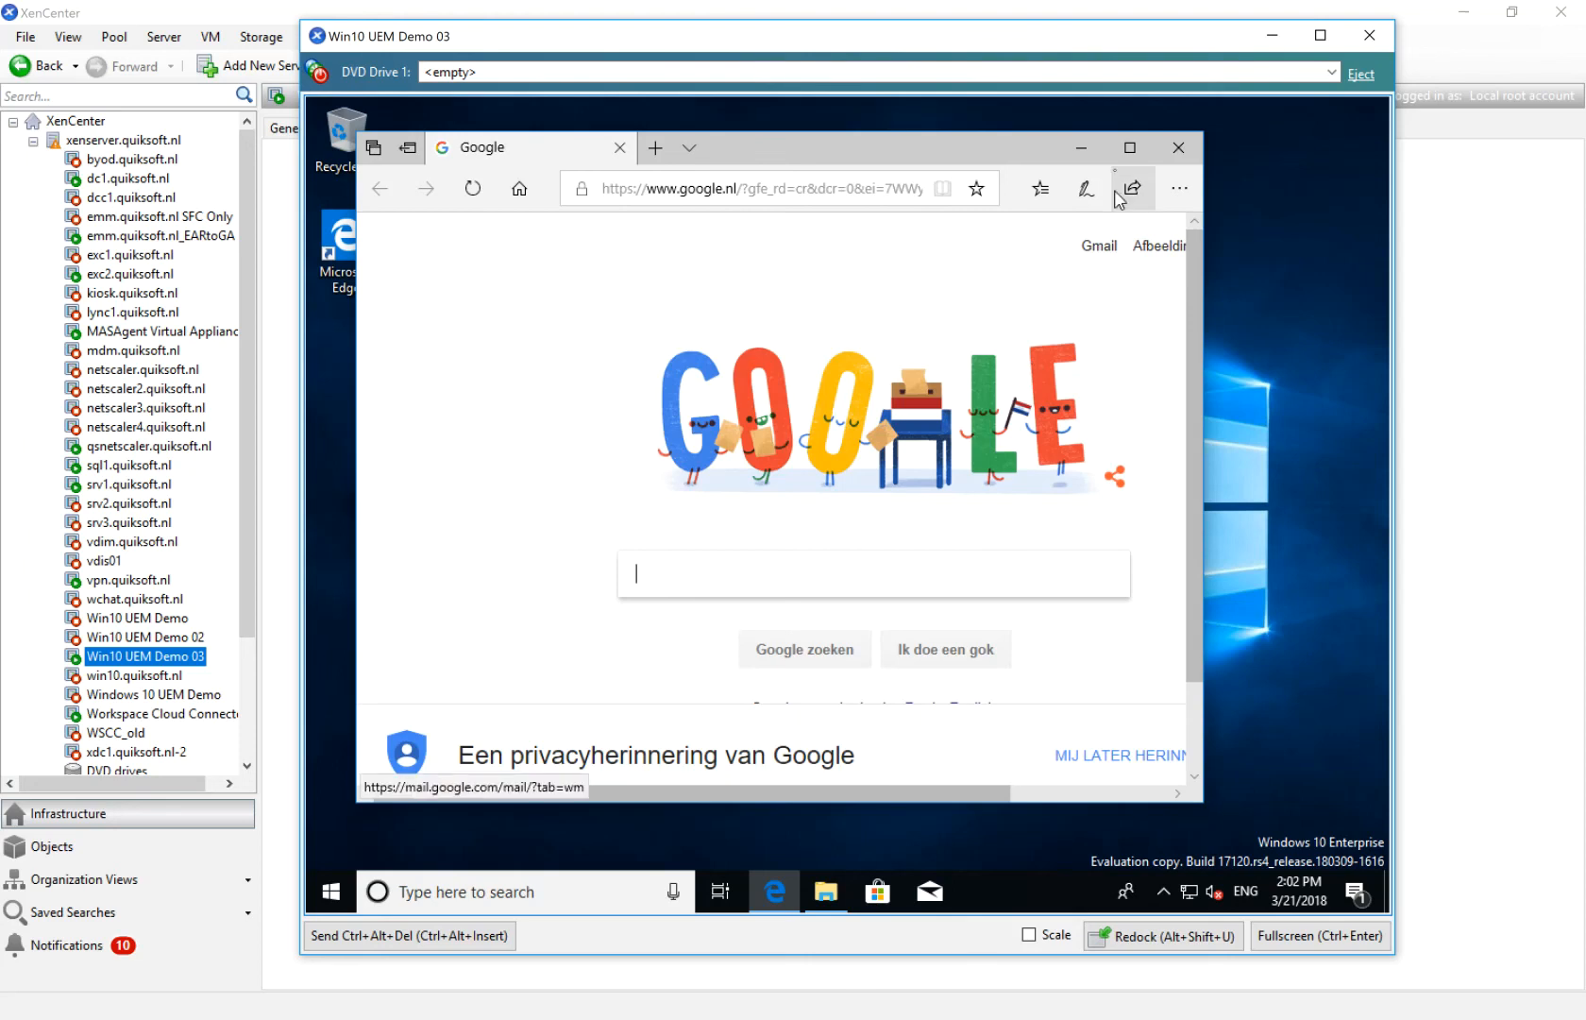
{"action": "left_click", "coordinate": [1122, 153]}
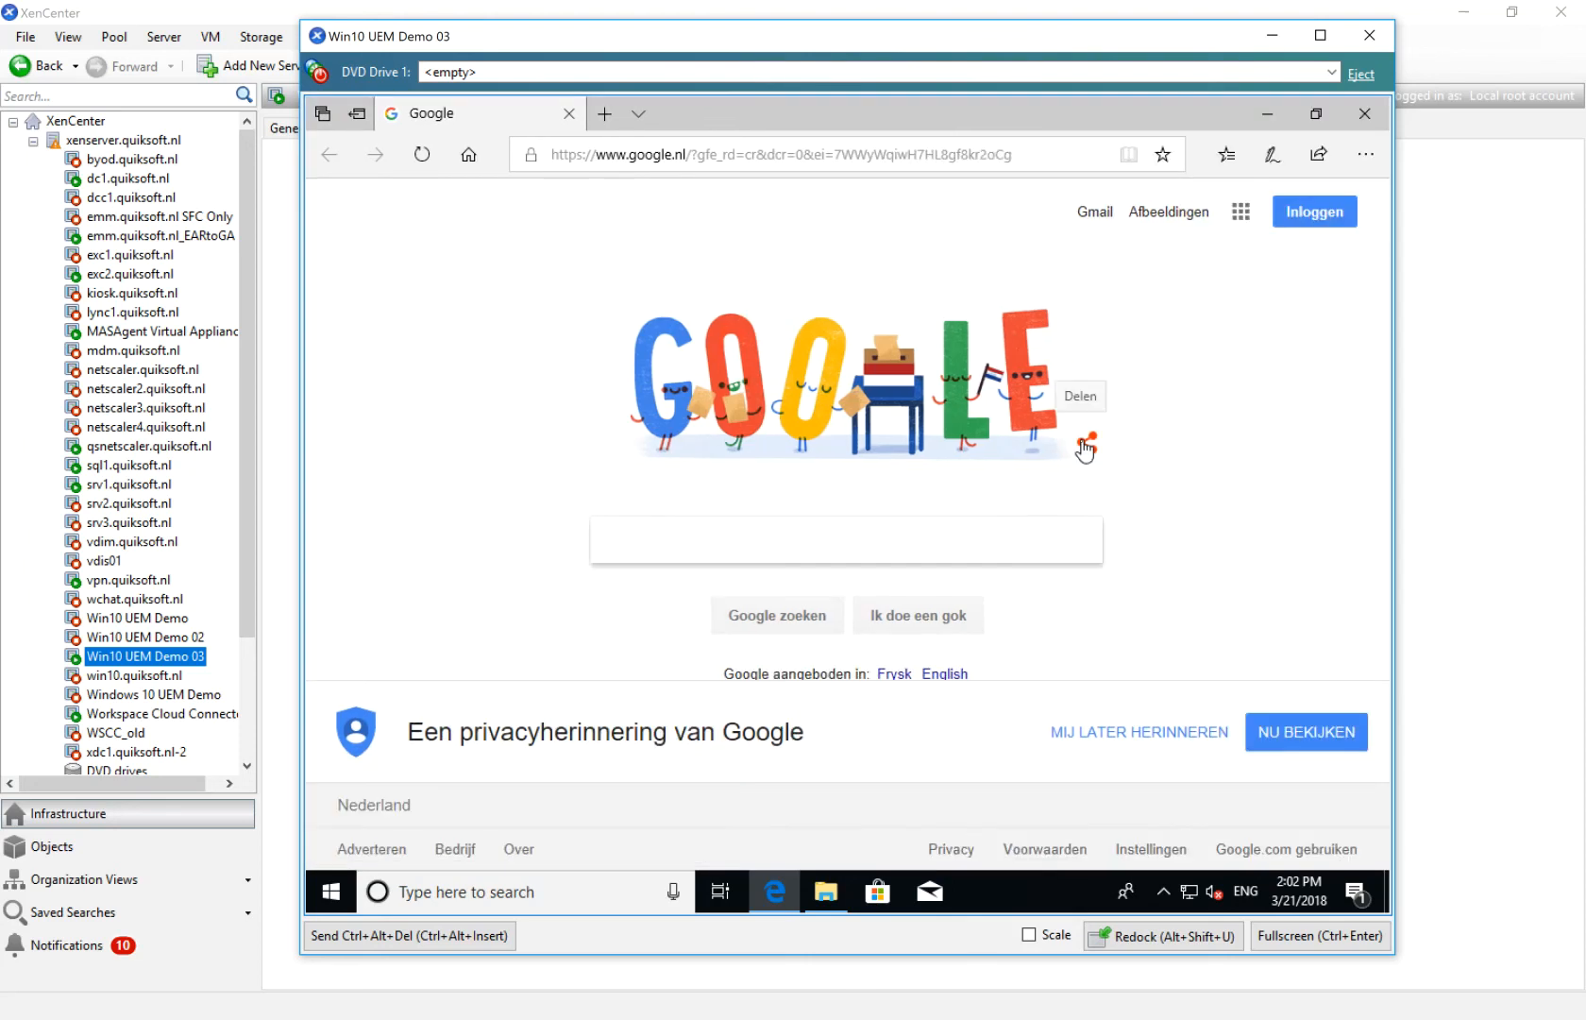
{"action": "left_click", "coordinate": [1360, 130]}
Step: Sign out of the work account and sign back in with the Windows Hello PIN
{"action": "left_click", "coordinate": [331, 899]}
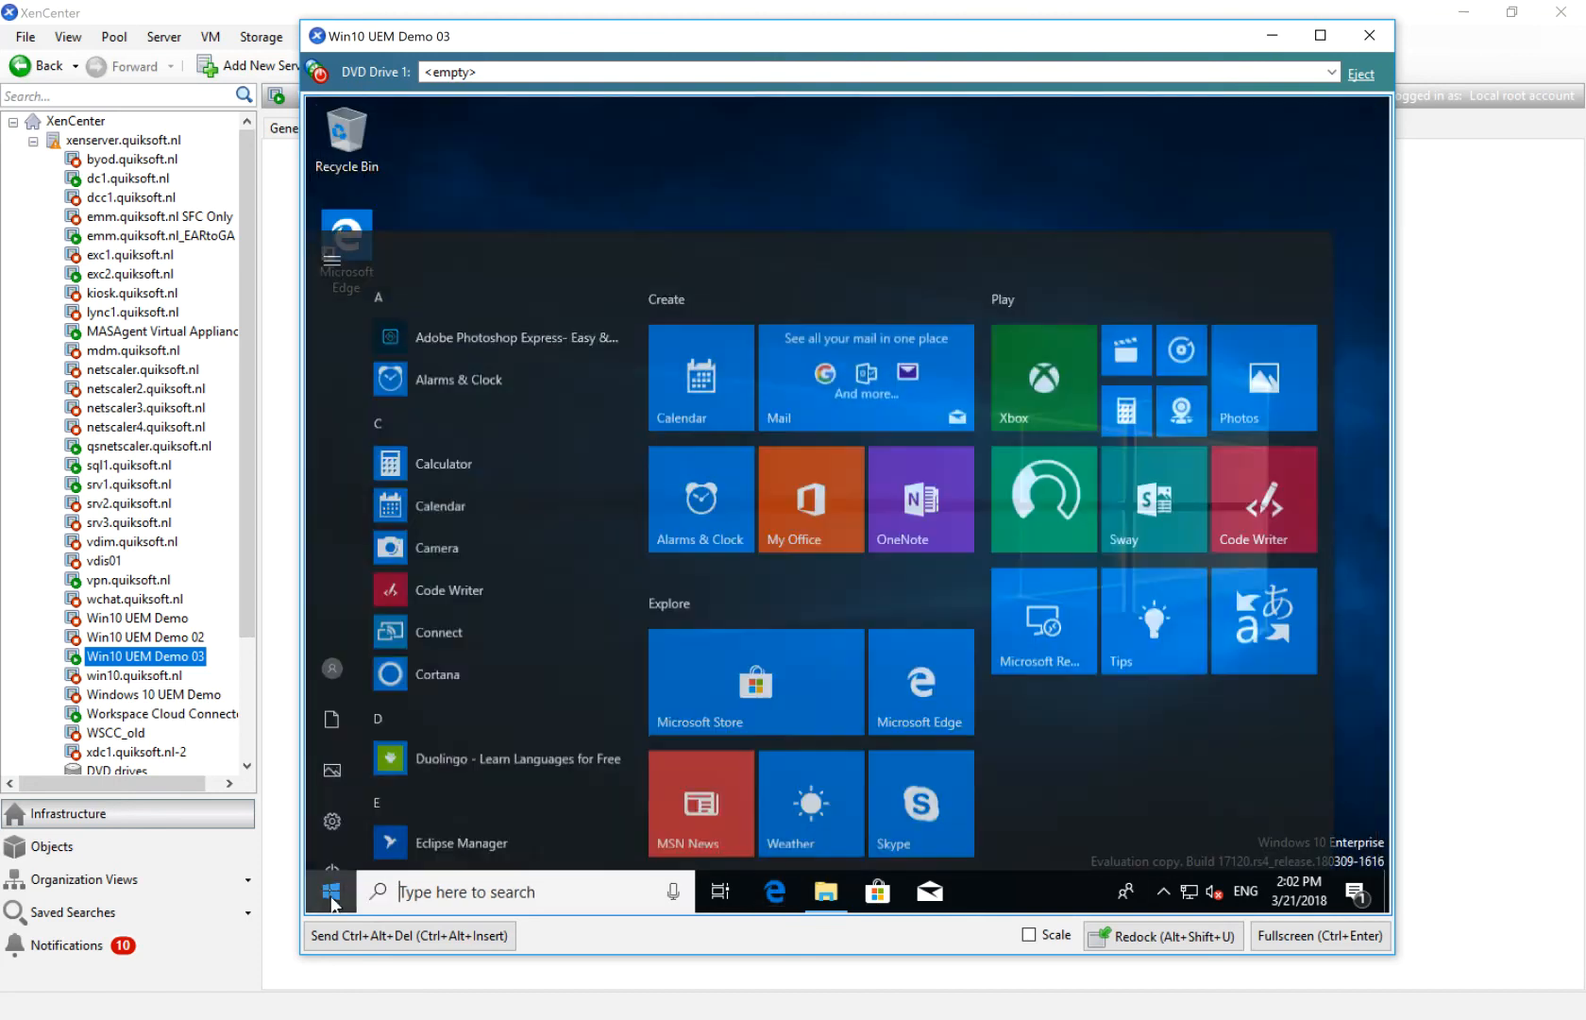
{"action": "left_click", "coordinate": [334, 644]}
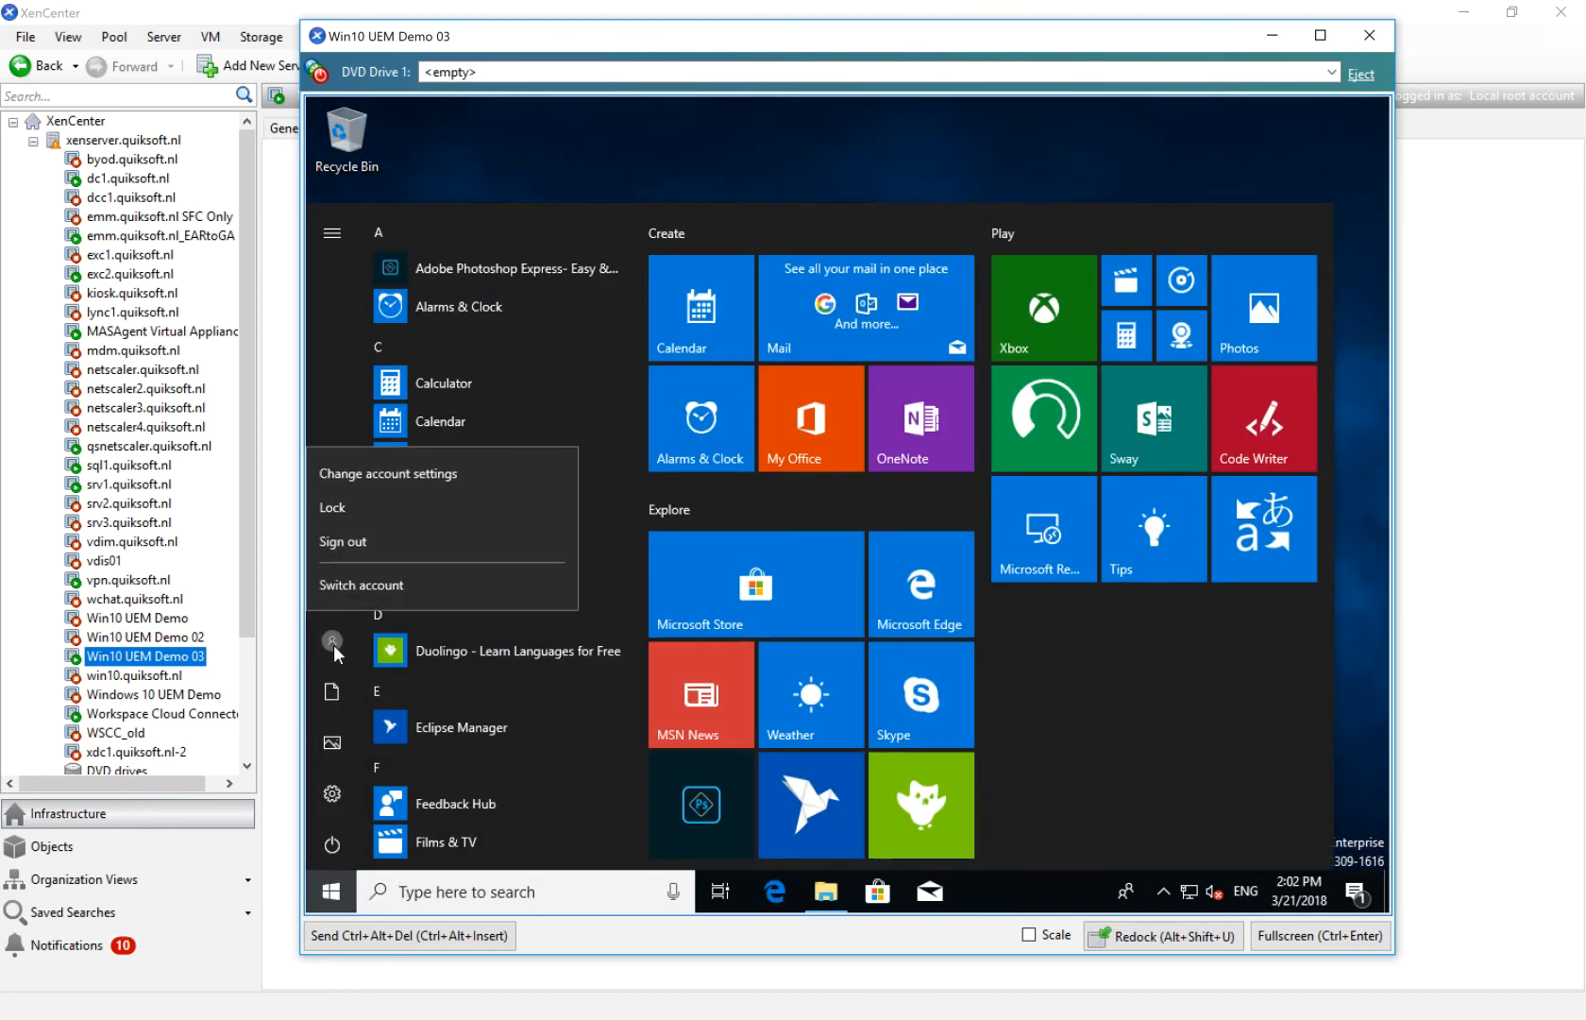
{"action": "left_click", "coordinate": [352, 545]}
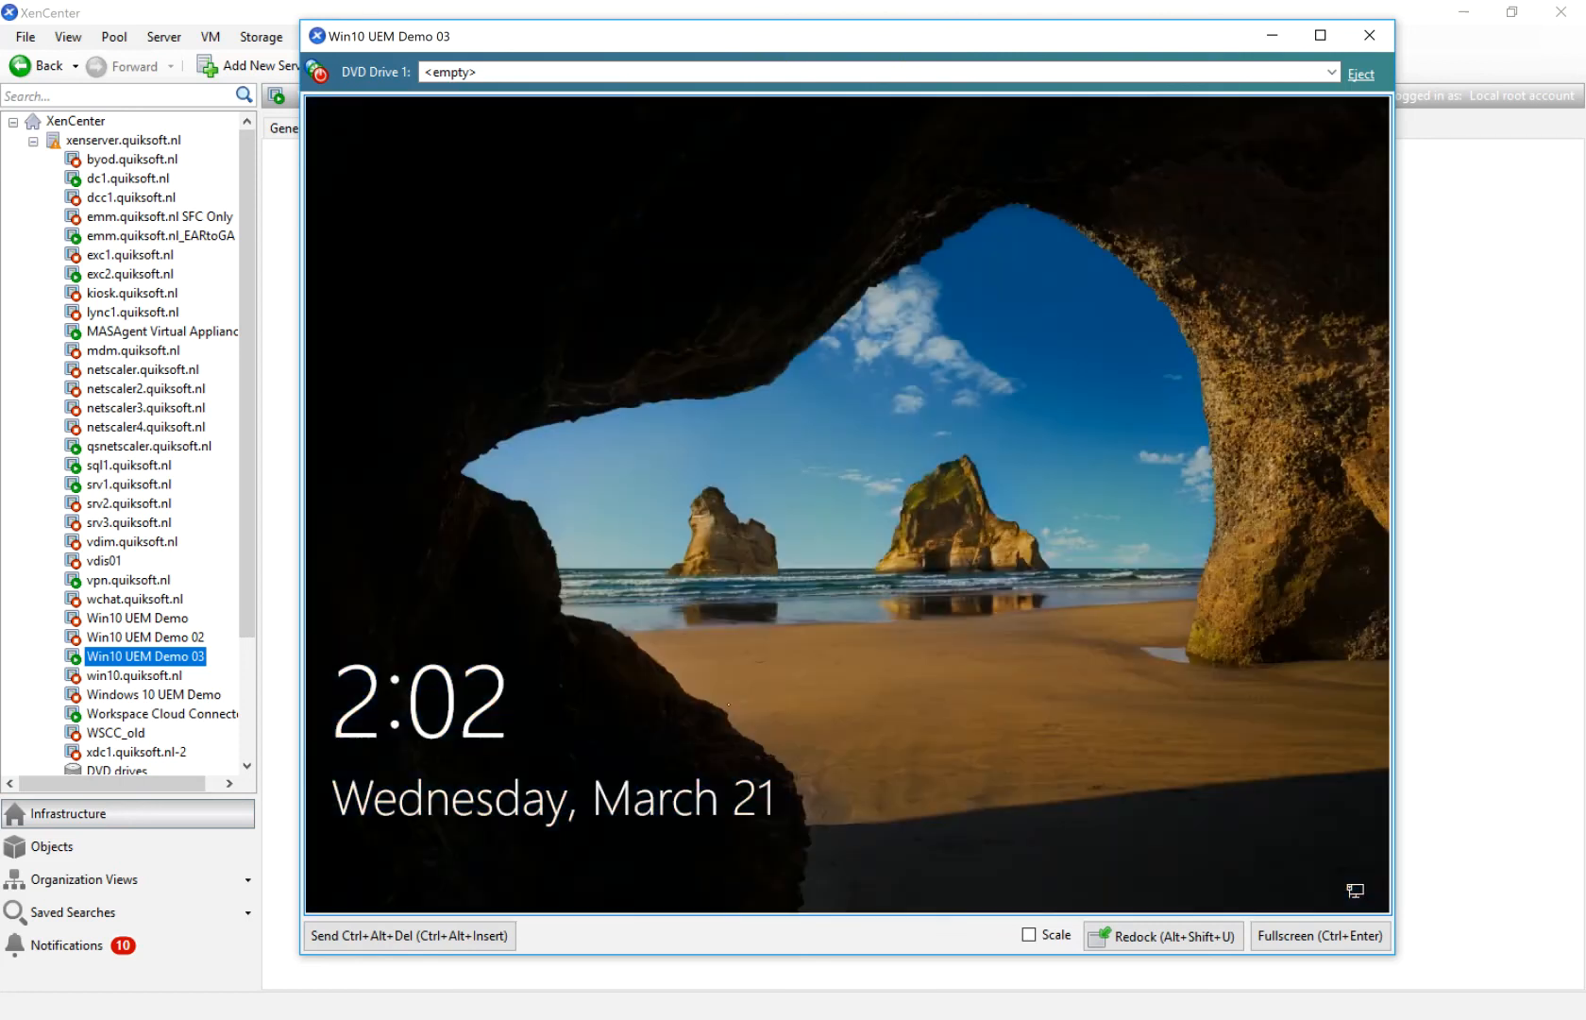
{"action": "left_click", "coordinate": [756, 696]}
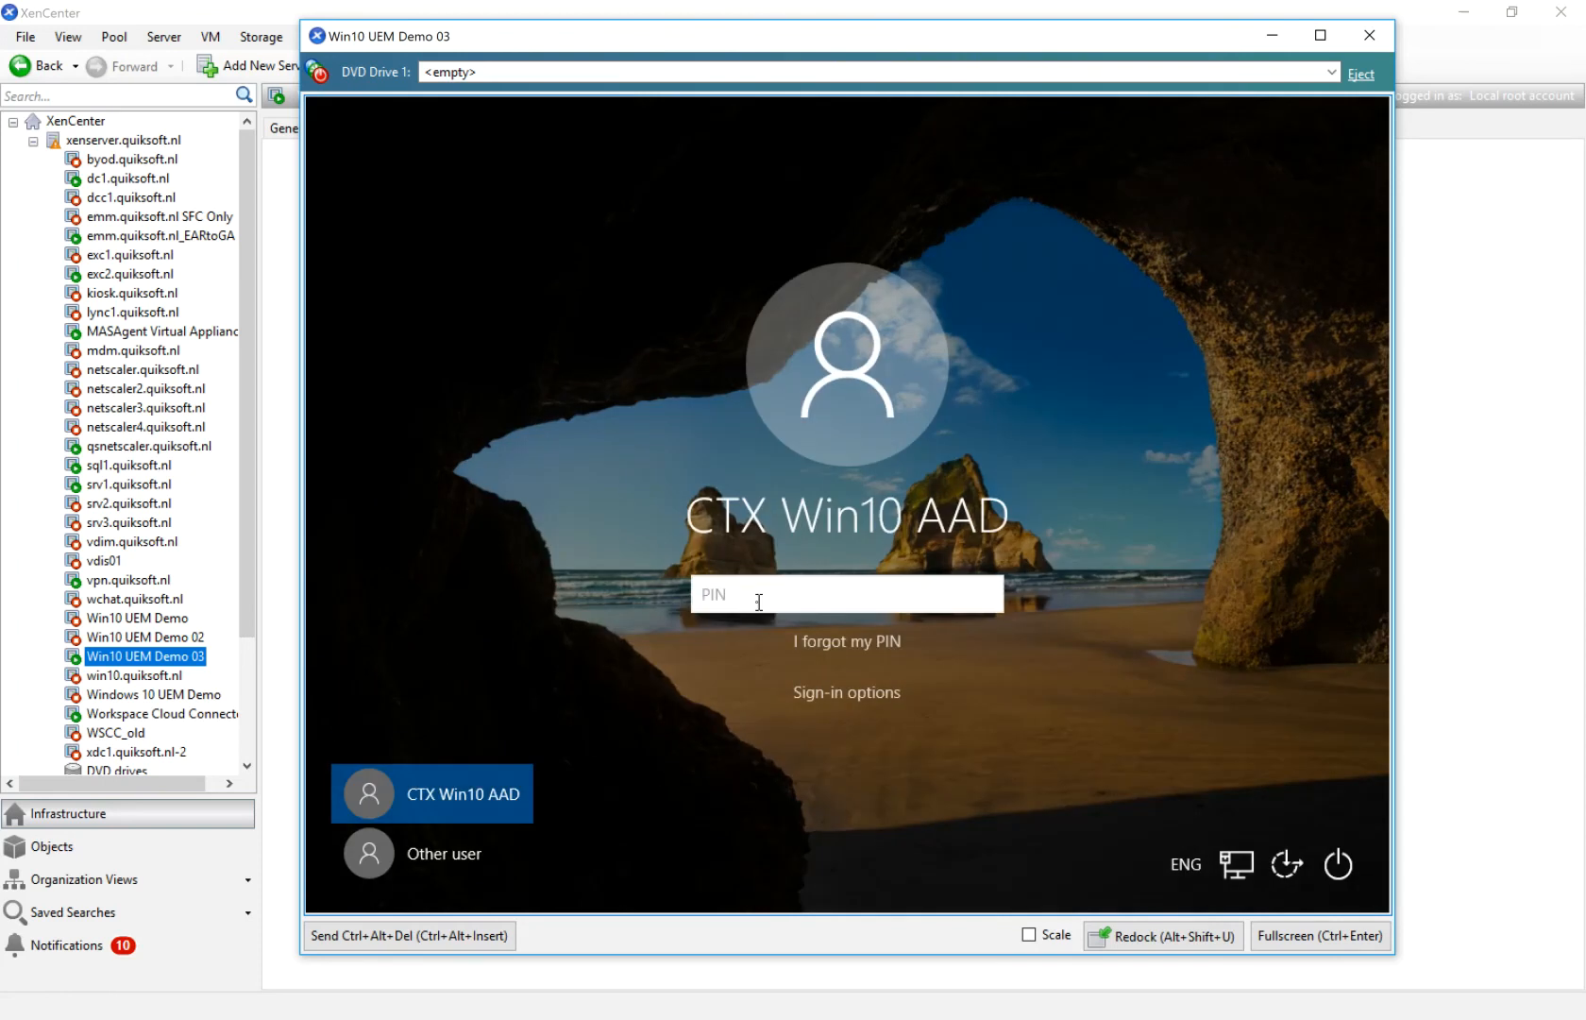
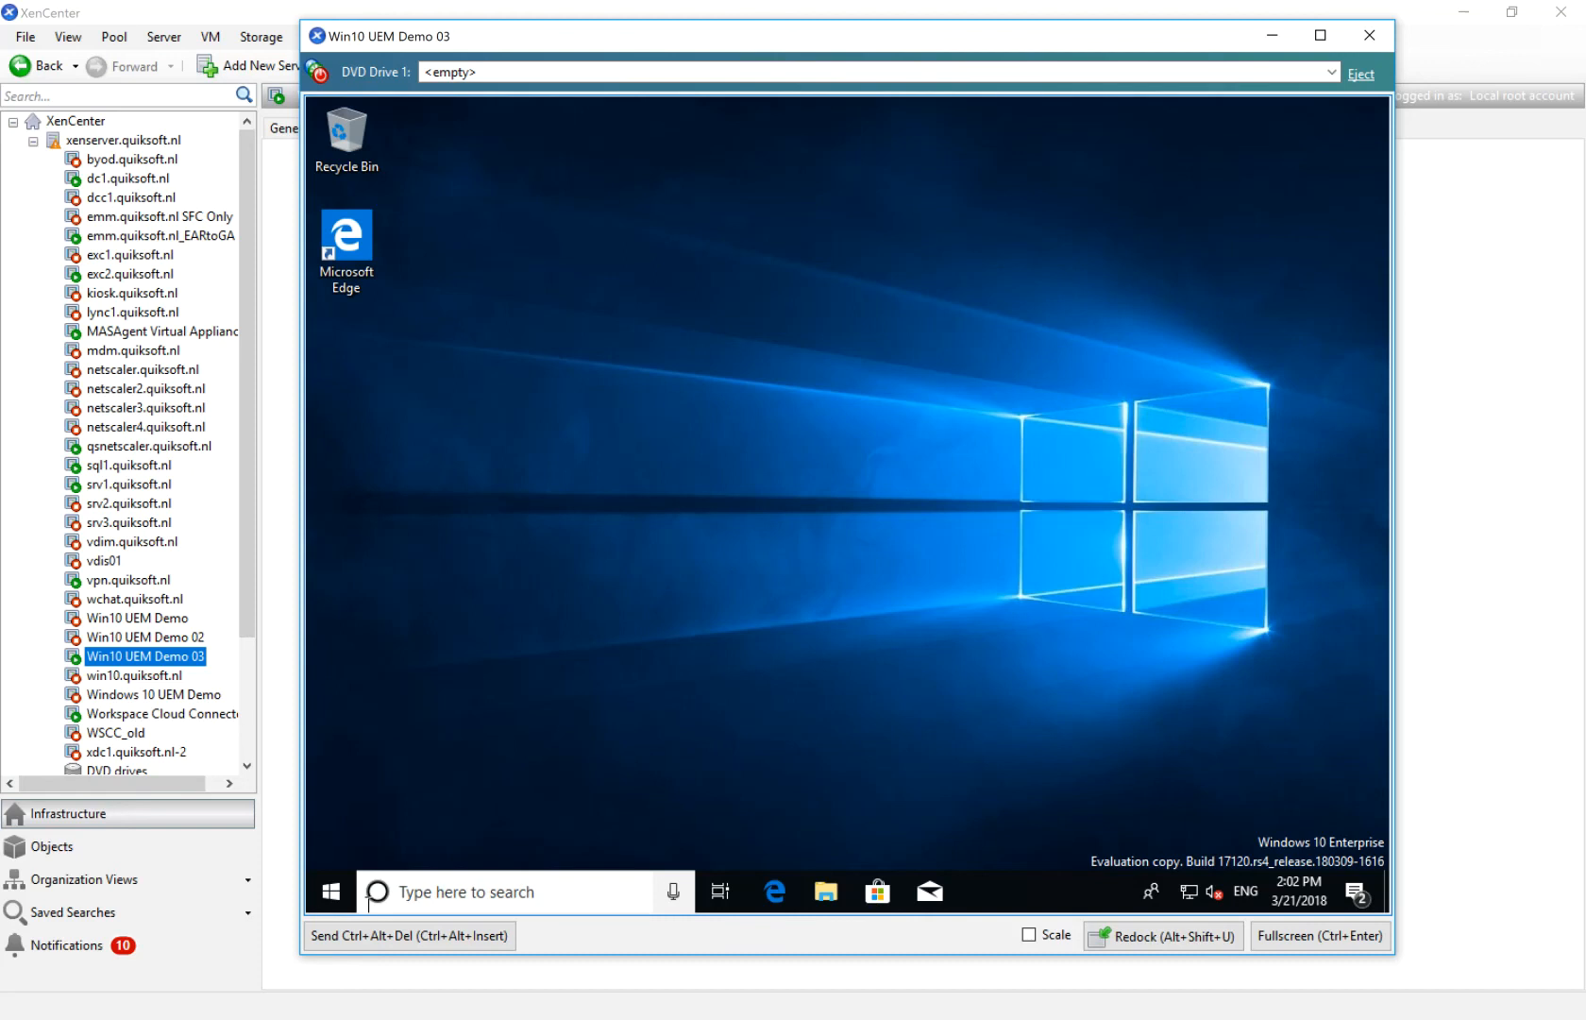
{"action": "mouse_move", "coordinate": [129, 994]}
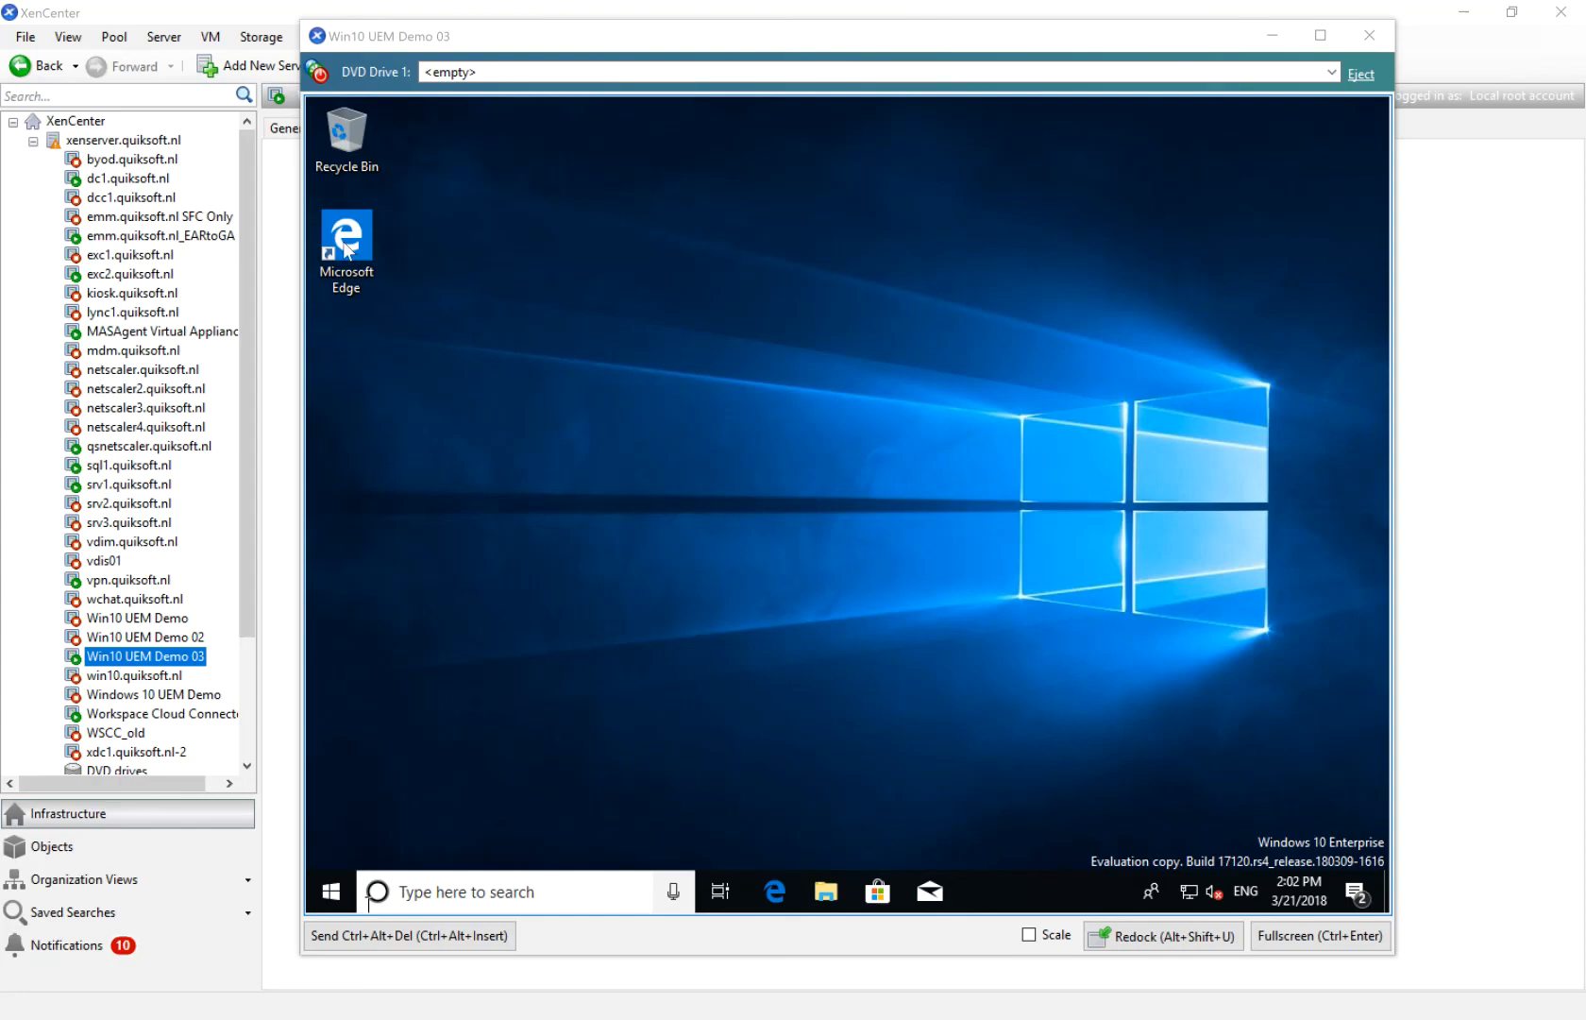
Step: Check the newly enrolled Win10 AAD device in XenMobile's management area, then show PowerPoint slide 3, Reference Links
{"action": "left_click", "coordinate": [275, 972]}
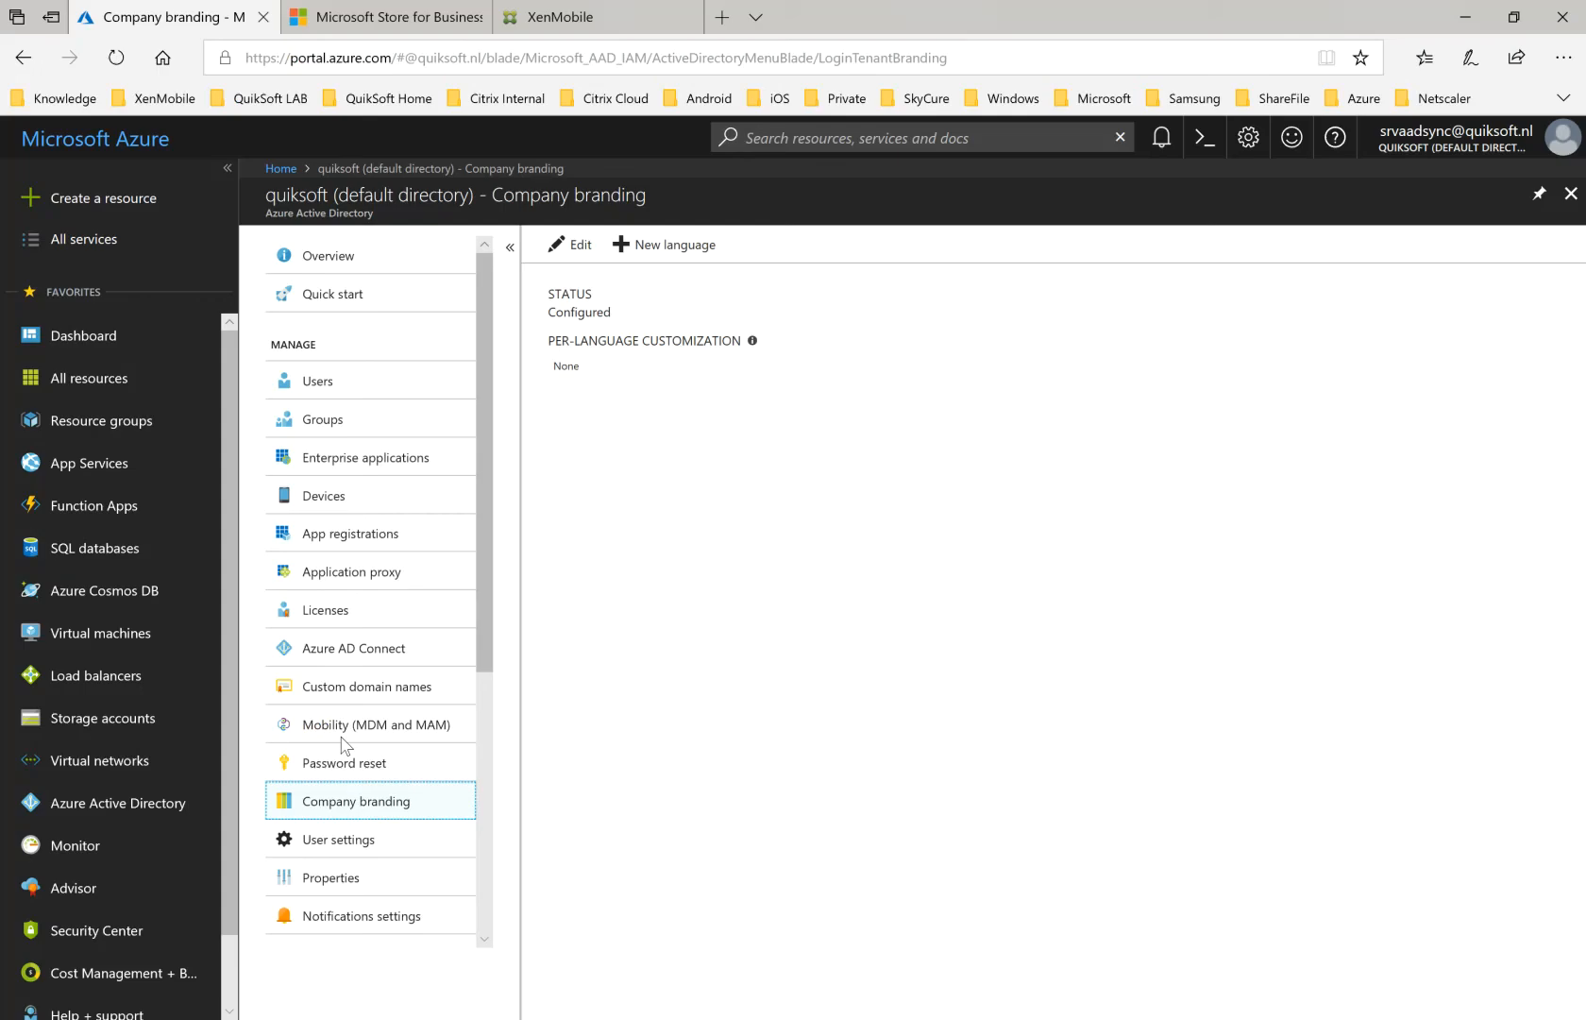
{"action": "left_click", "coordinate": [545, 27]}
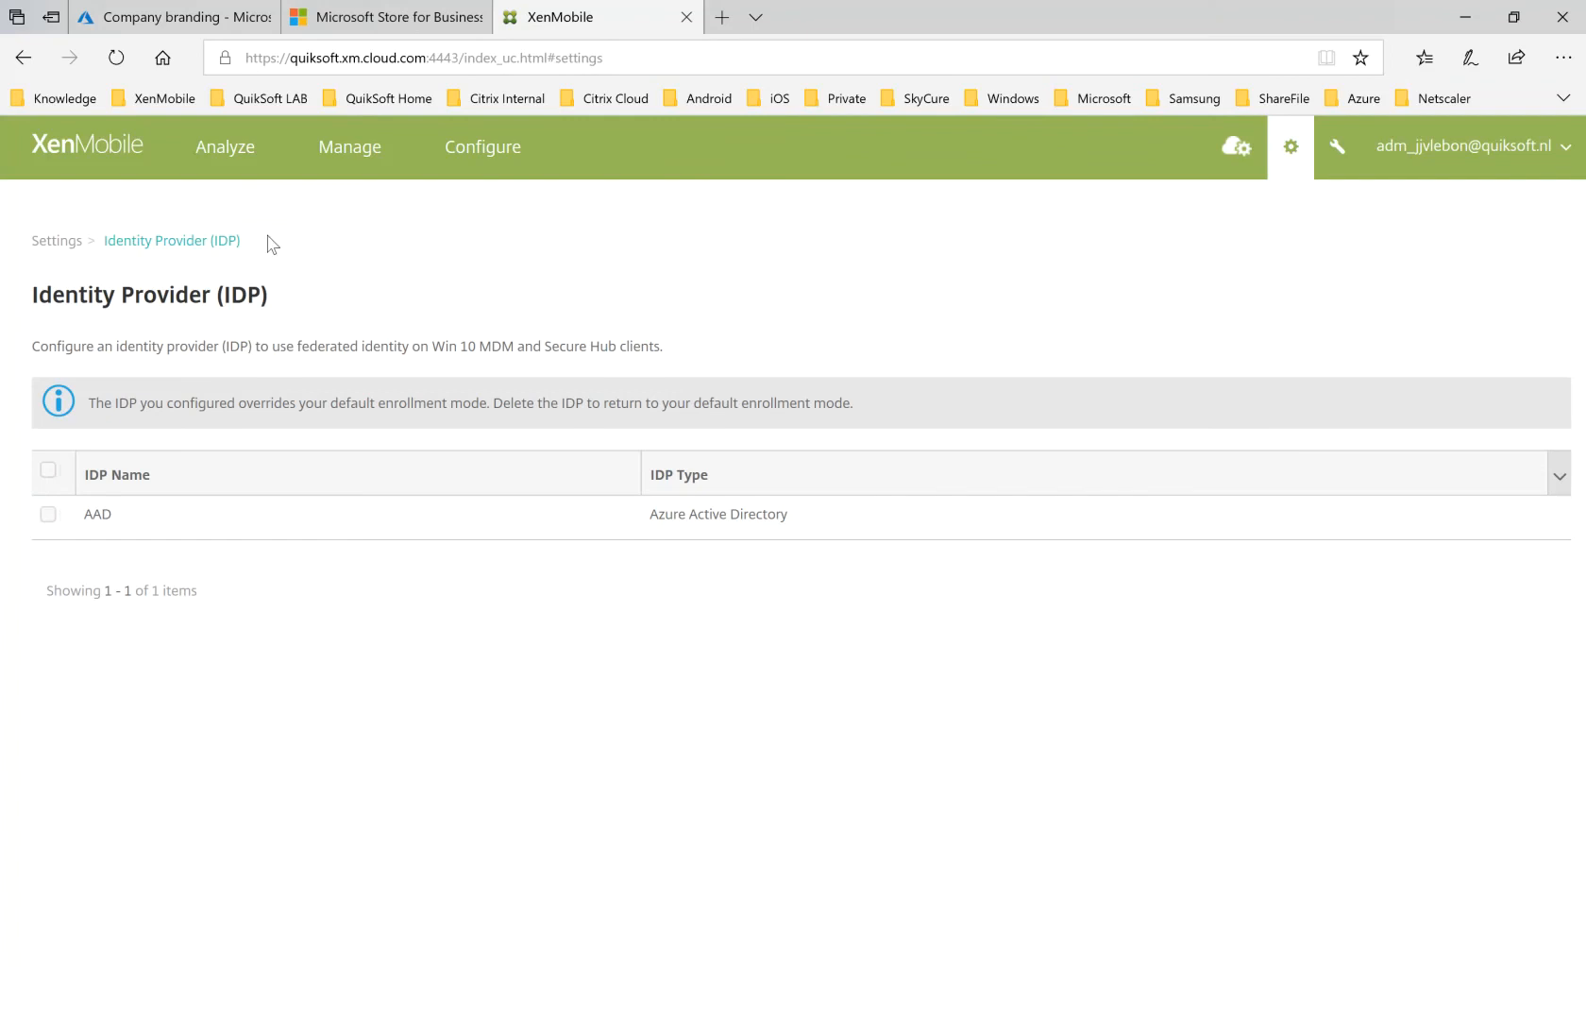
{"action": "left_click", "coordinate": [345, 168]}
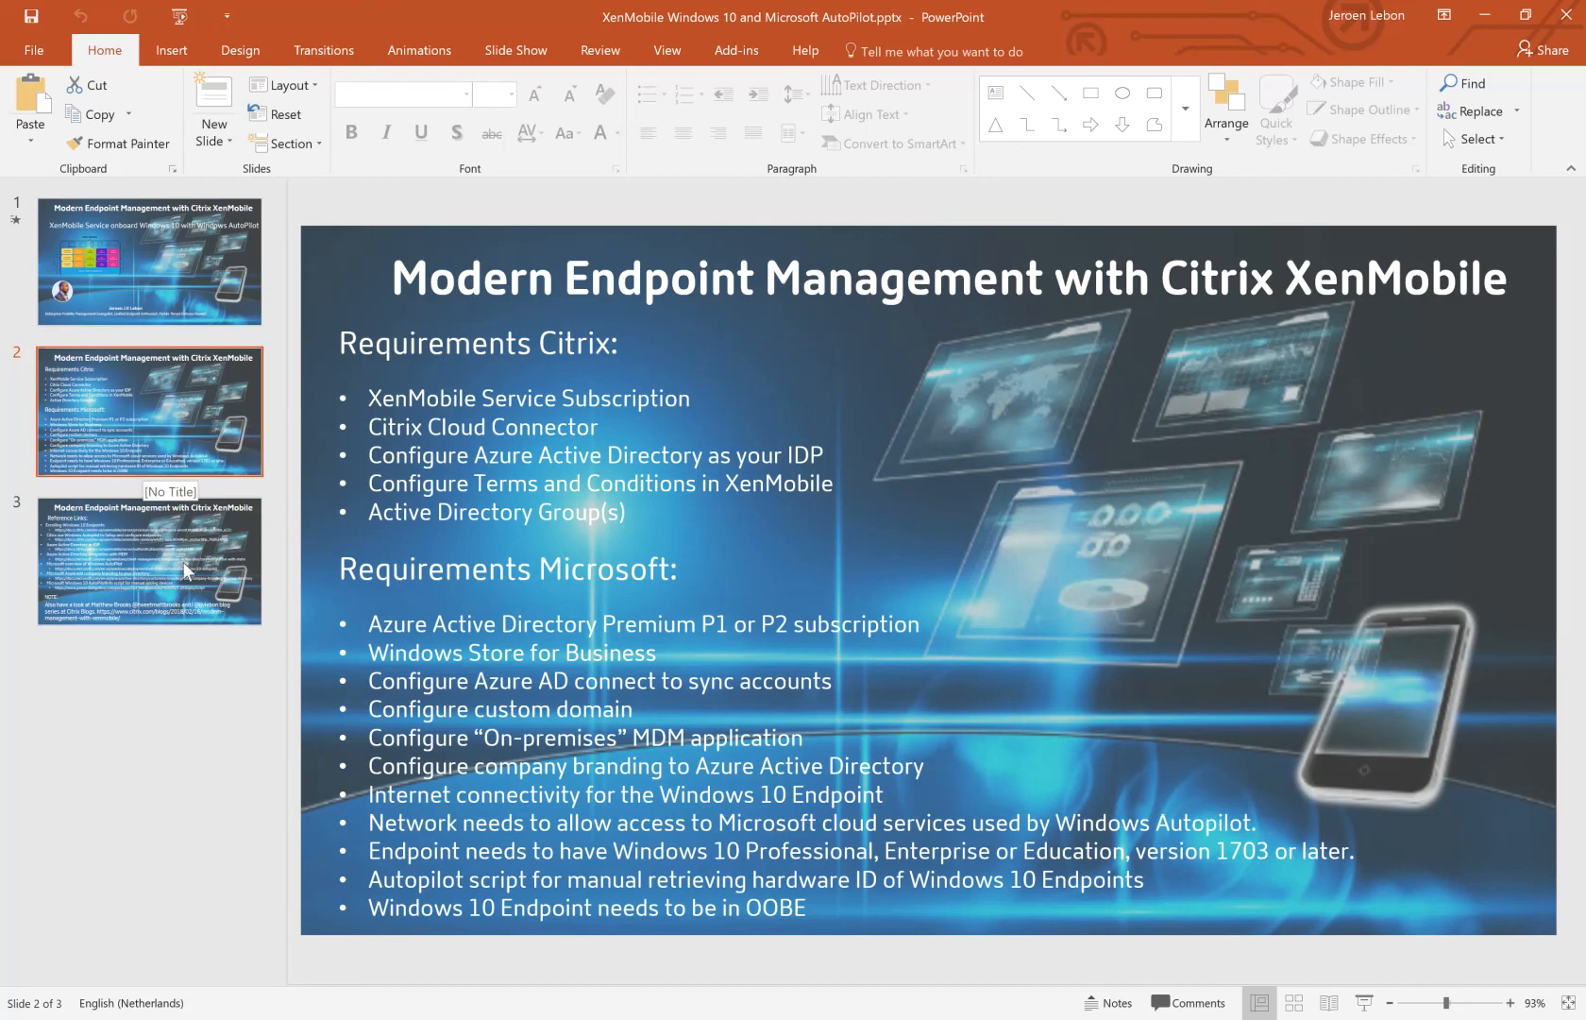
{"action": "left_click", "coordinate": [185, 558]}
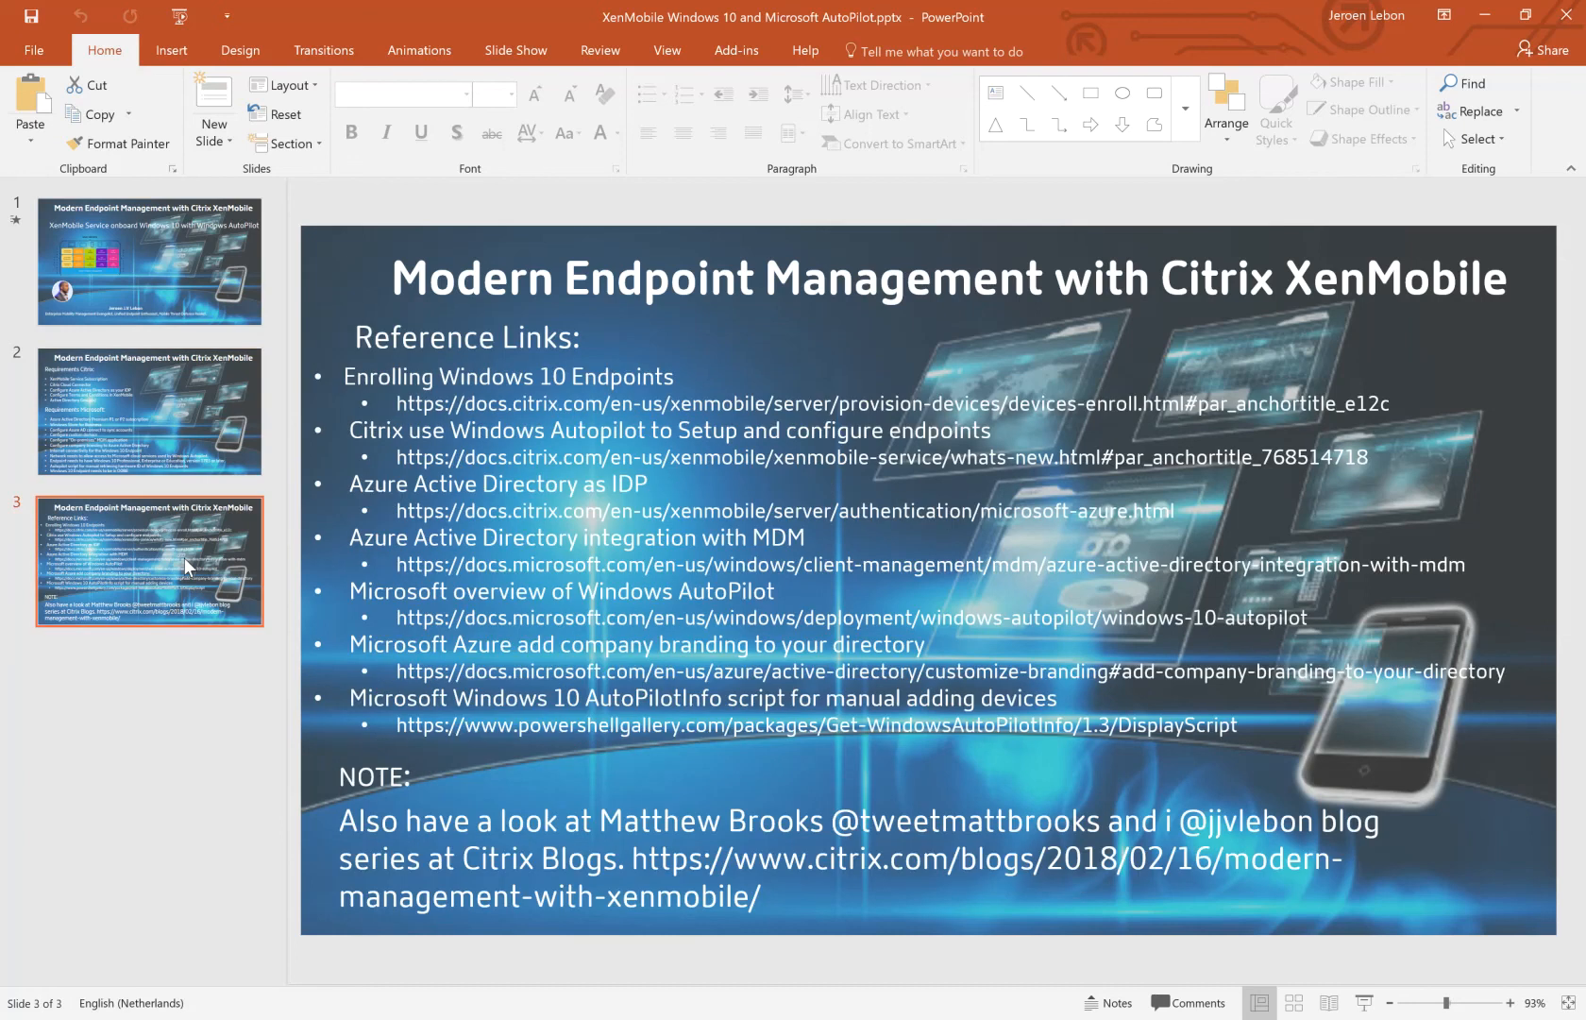